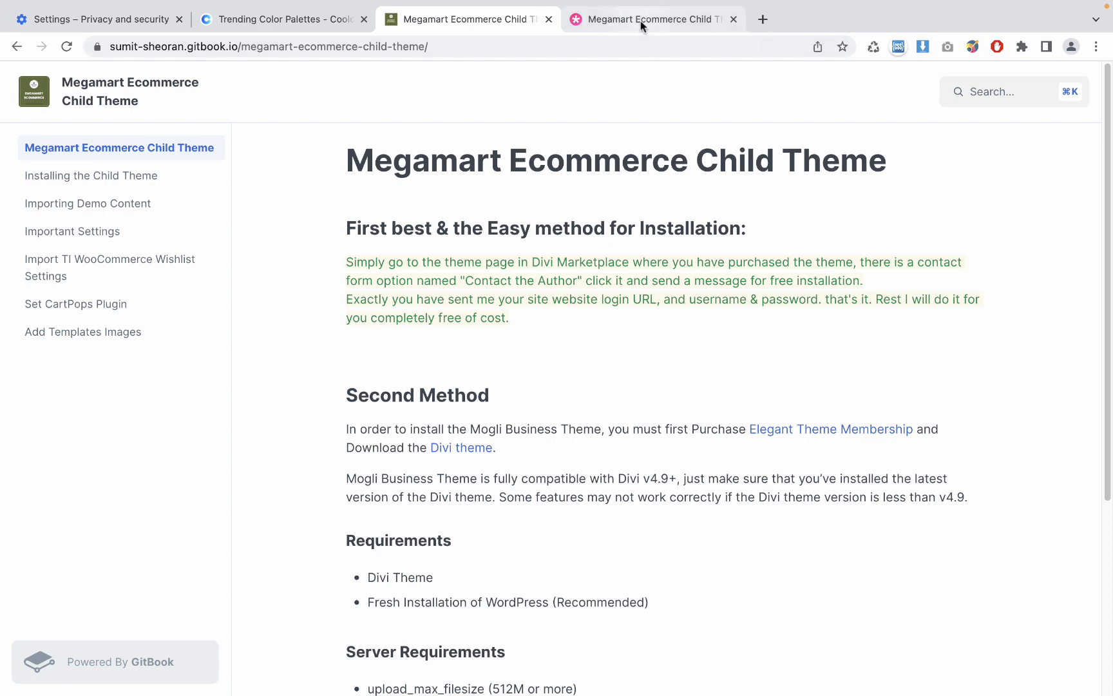
- Switch to the Divi Marketplace page for Megamart Ecommerce Child Theme and examine its purchase details, installation notes and server requirements
click(641, 20)
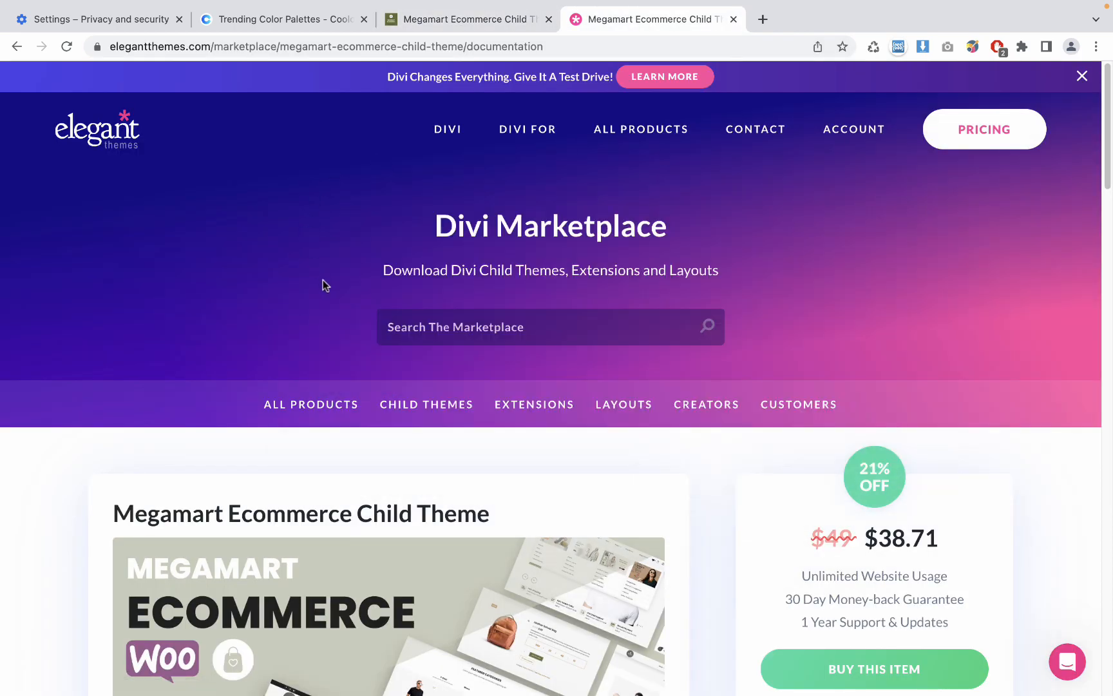
scroll(327, 278, down, 5)
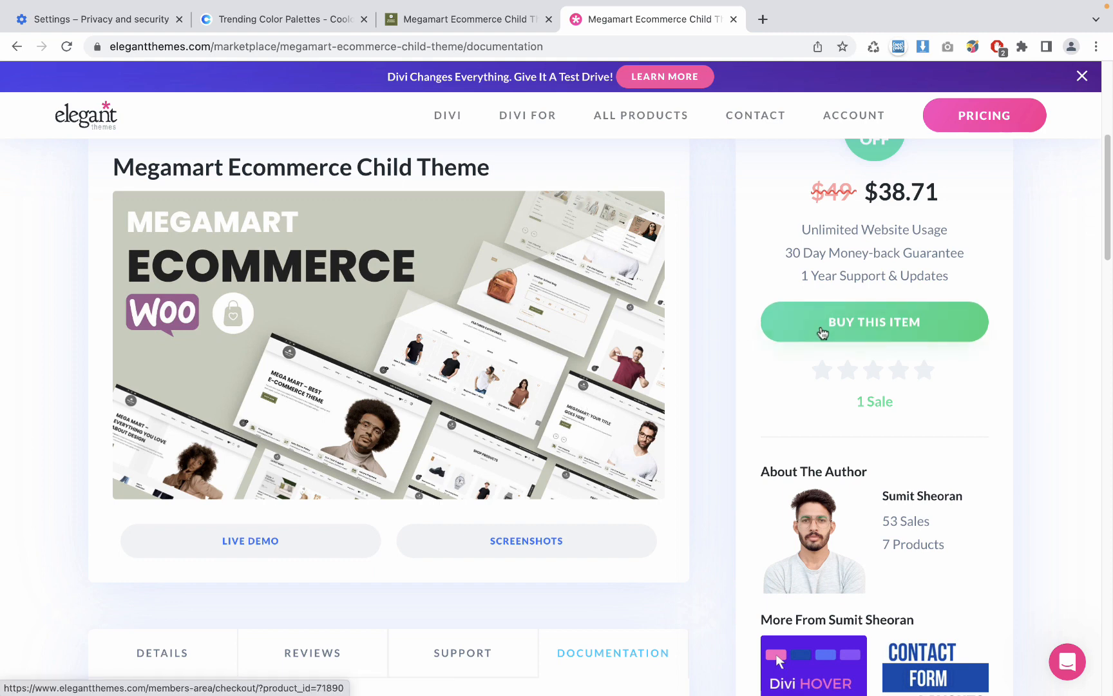
scroll(677, 324, up, 1)
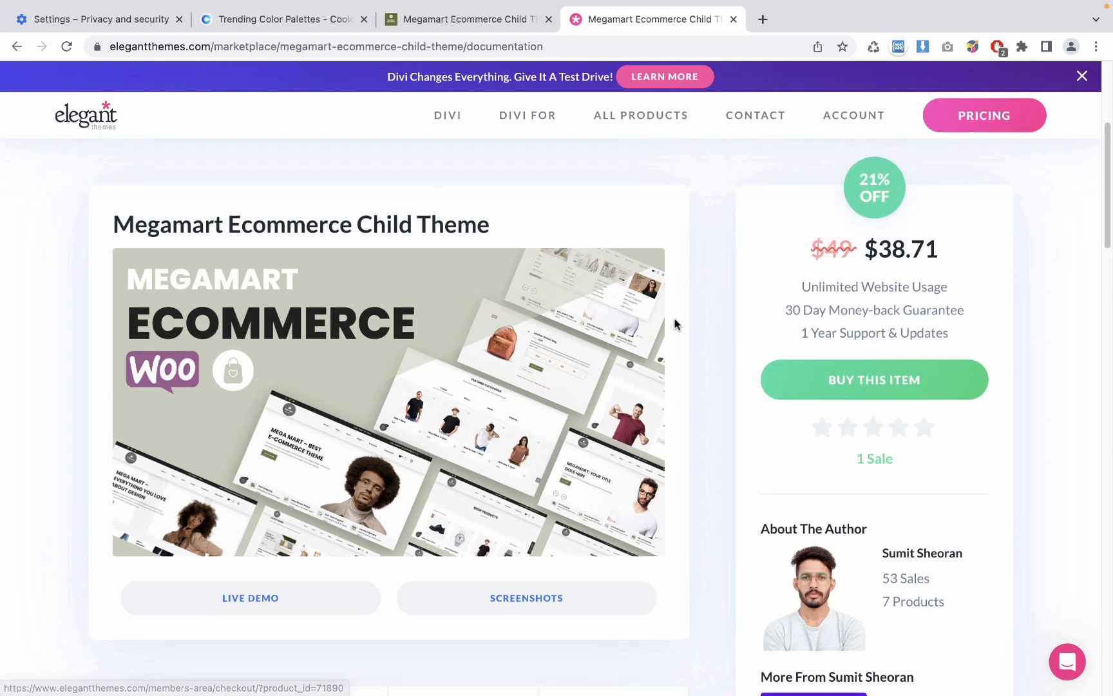
scroll(670, 297, up, 1)
scroll(670, 248, down, 1)
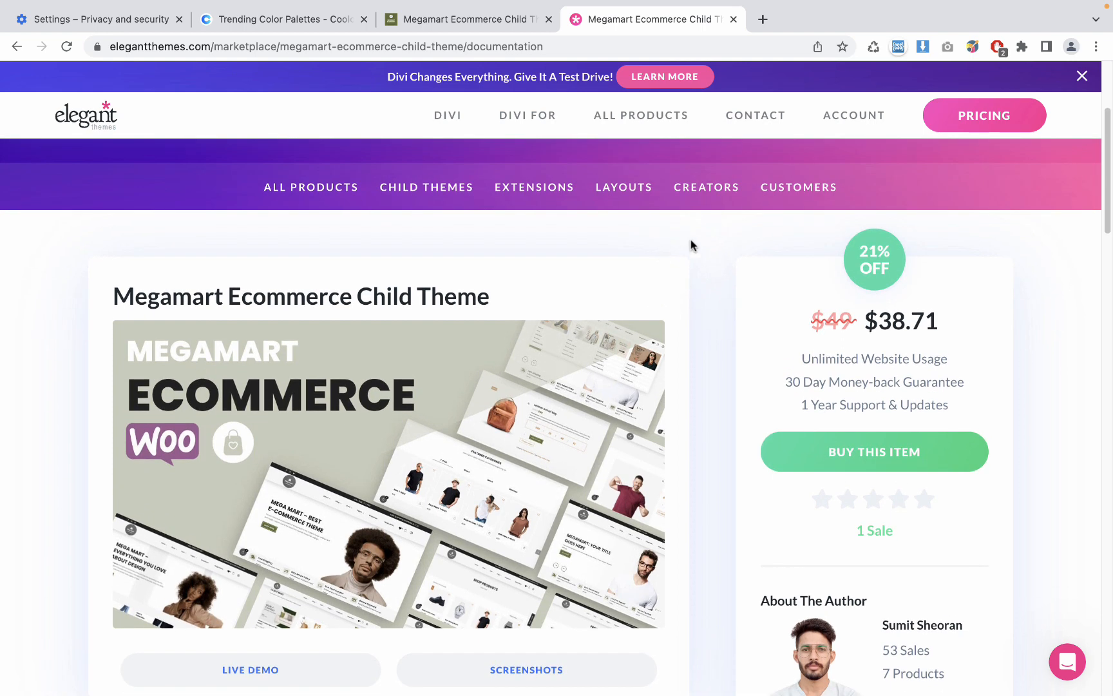
scroll(664, 303, up, 3)
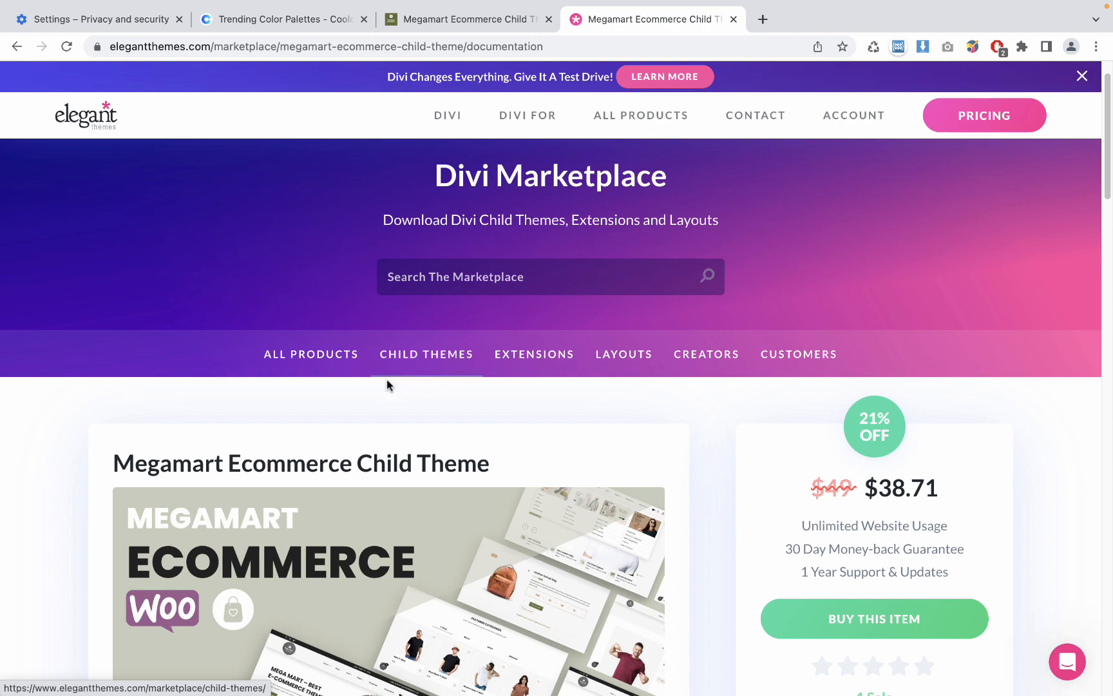
scroll(388, 380, down, 10)
scroll(496, 410, down, 15)
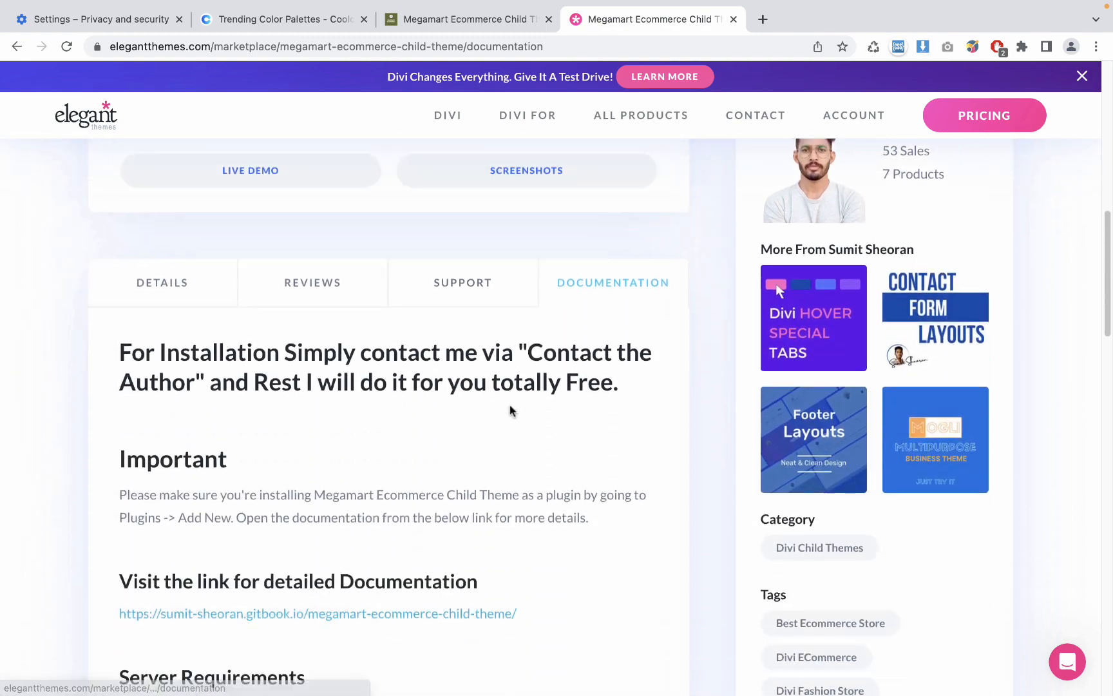
scroll(539, 422, down, 2)
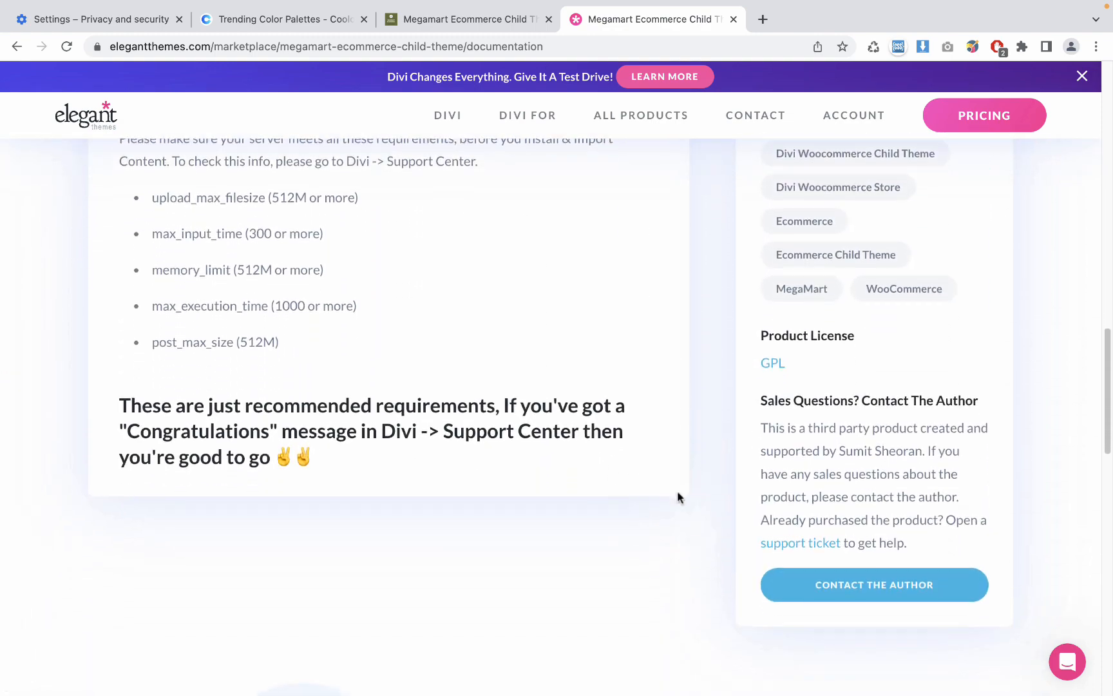
- Open the Contact the Author form, inspect its message field, close it and return to the theme's documentation site
click(797, 578)
click(494, 357)
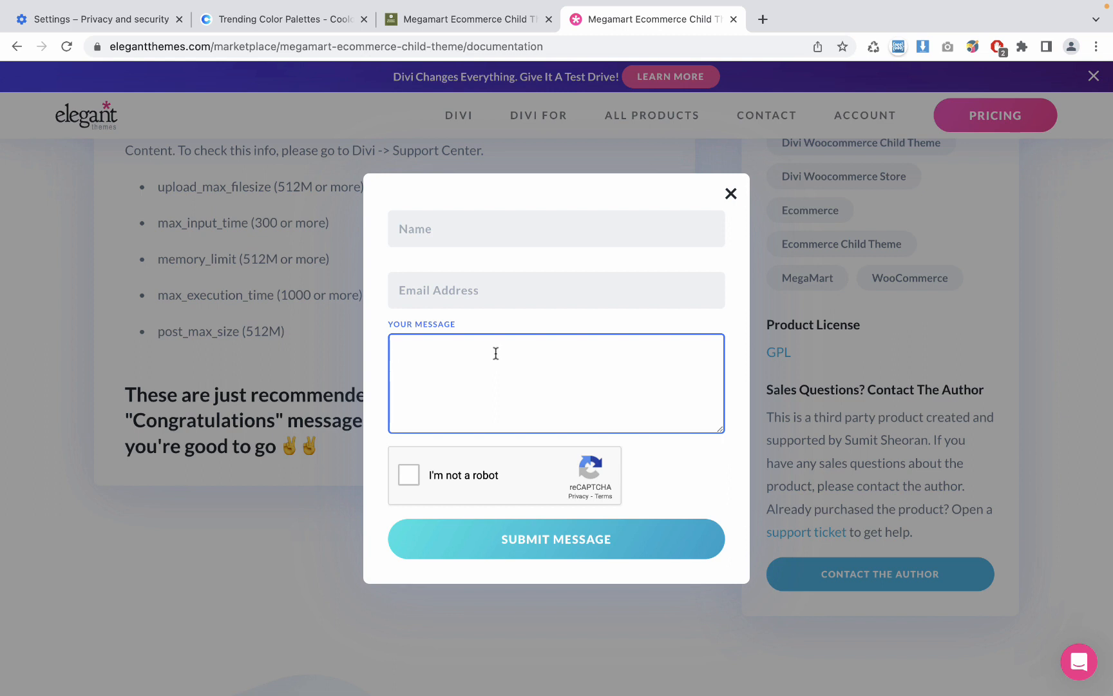
click(730, 194)
scroll(522, 351, up, 10)
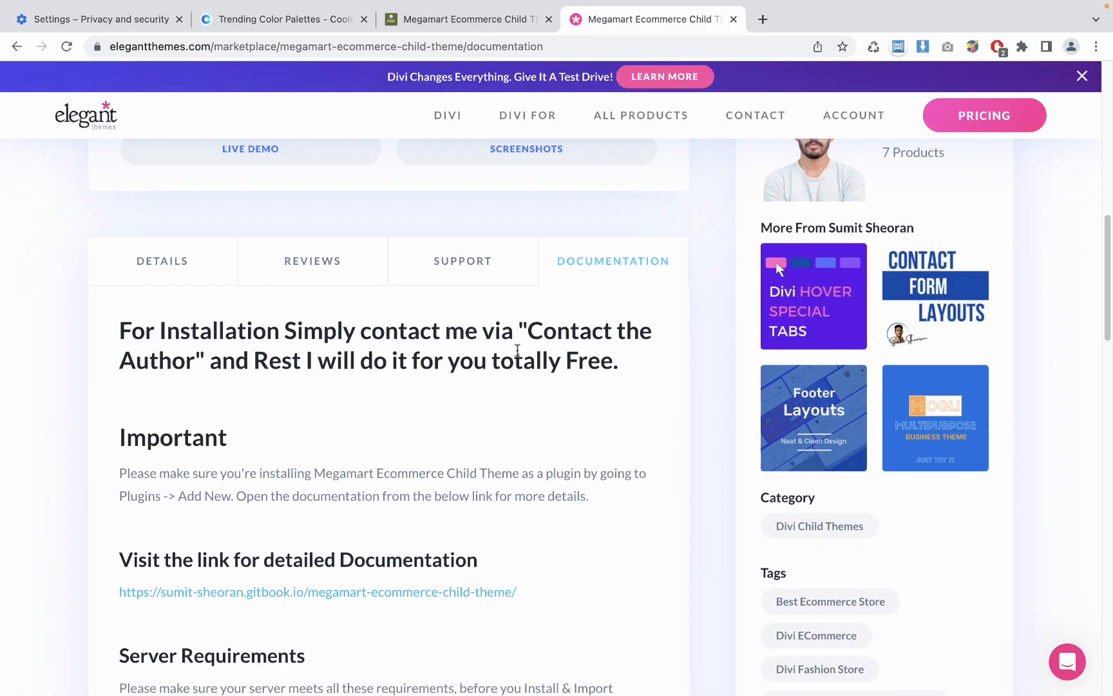
scroll(503, 364, up, 5)
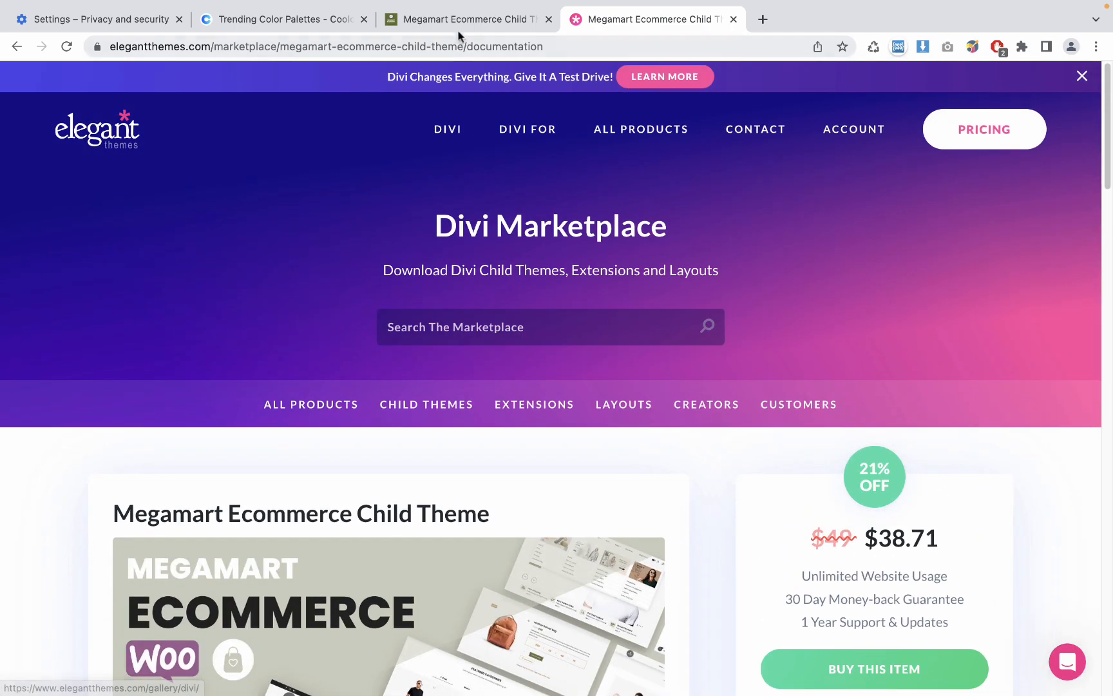
click(455, 21)
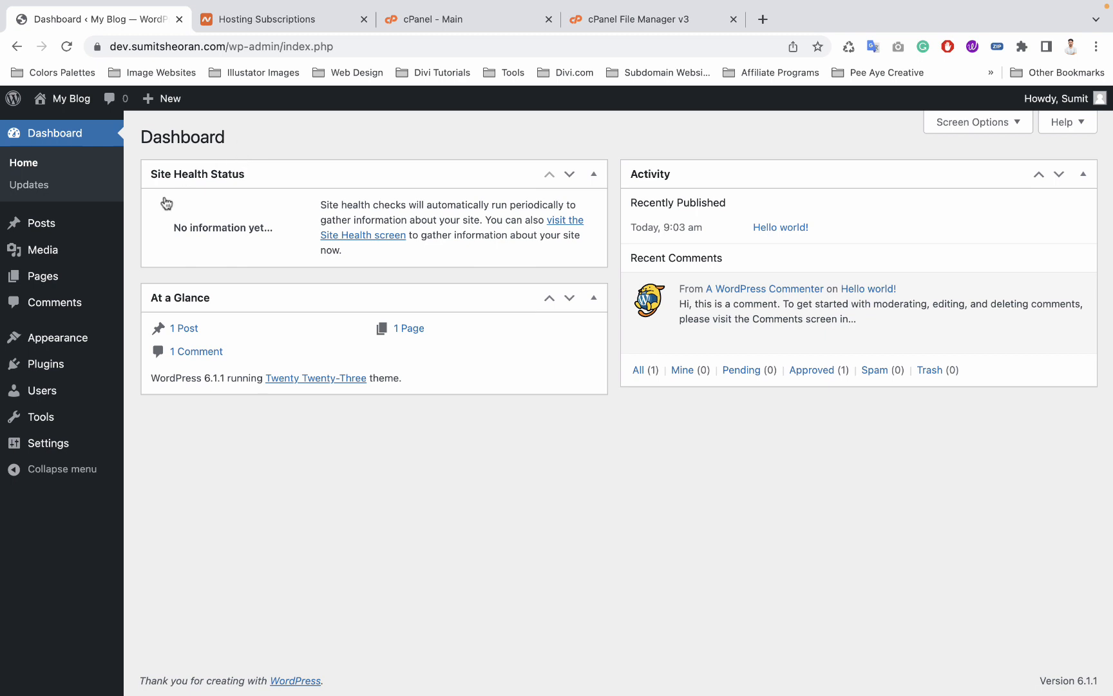
- Switch to the WordPress admin and activate the installed Divi theme
mouse_move(100, 329)
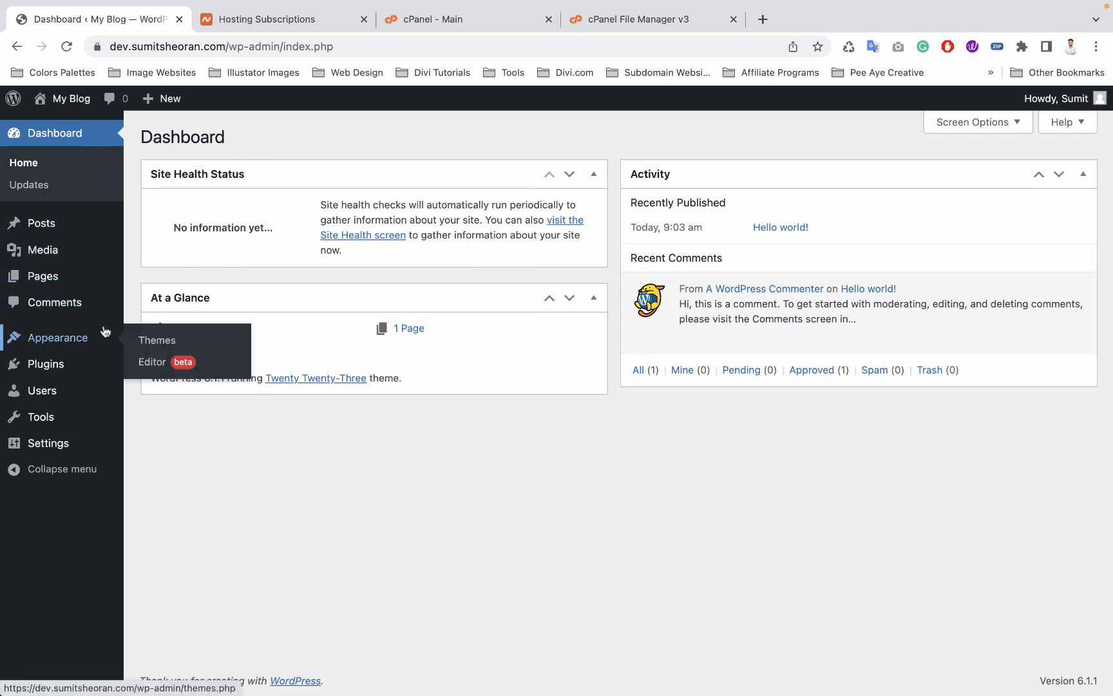
click(66, 341)
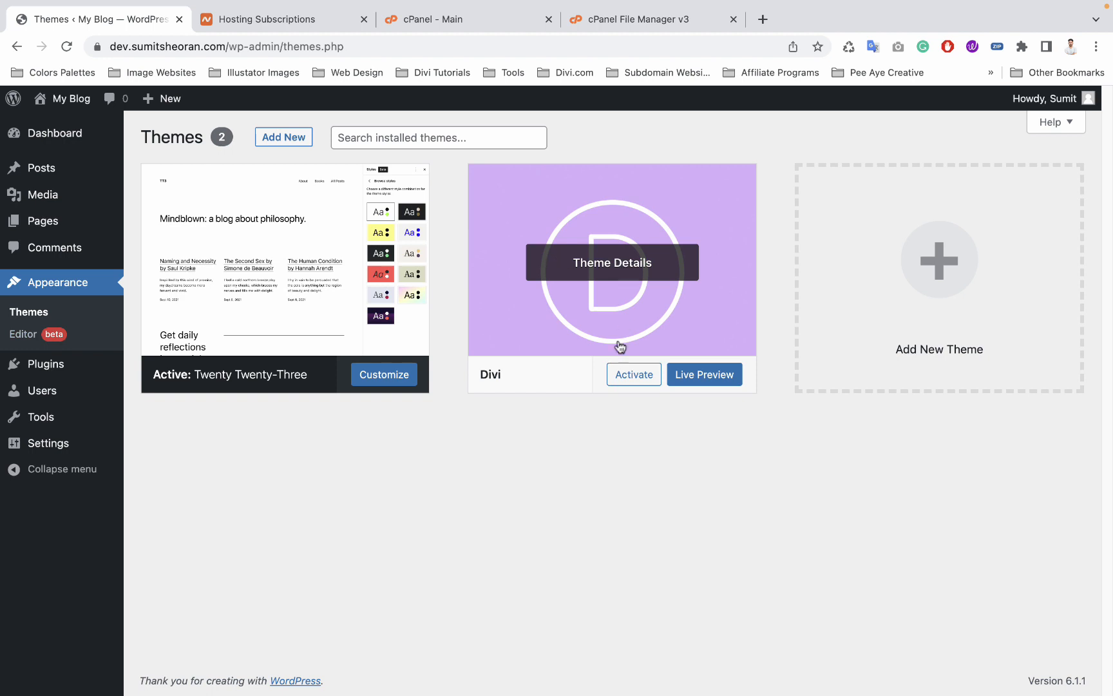
click(622, 377)
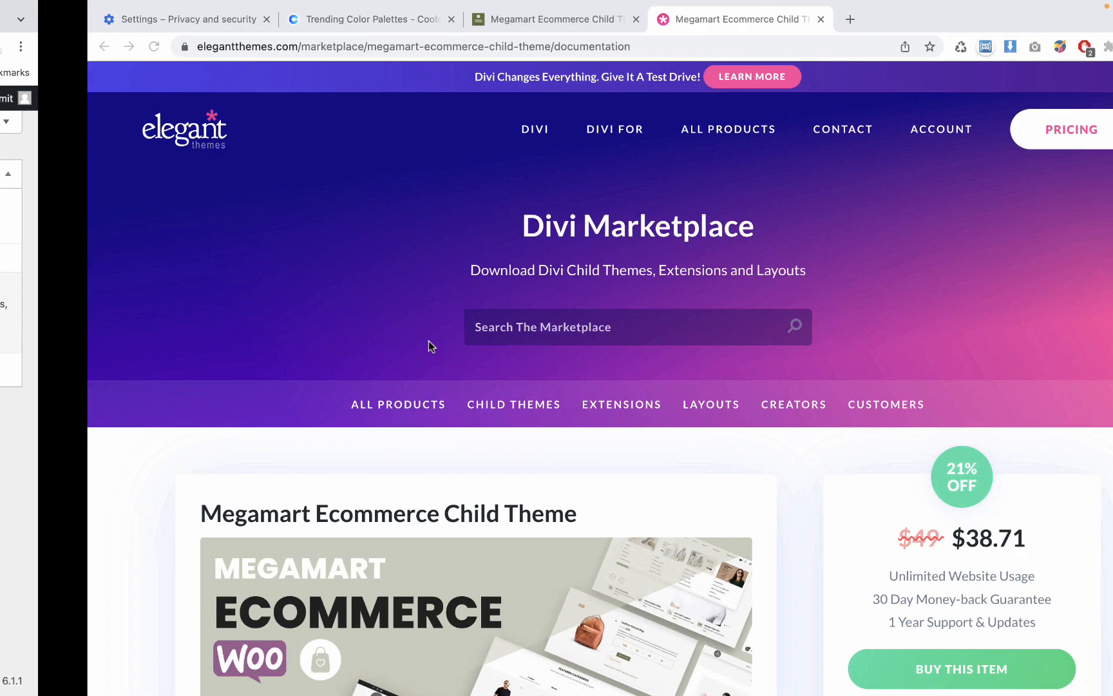
scroll(514, 366, down, 3)
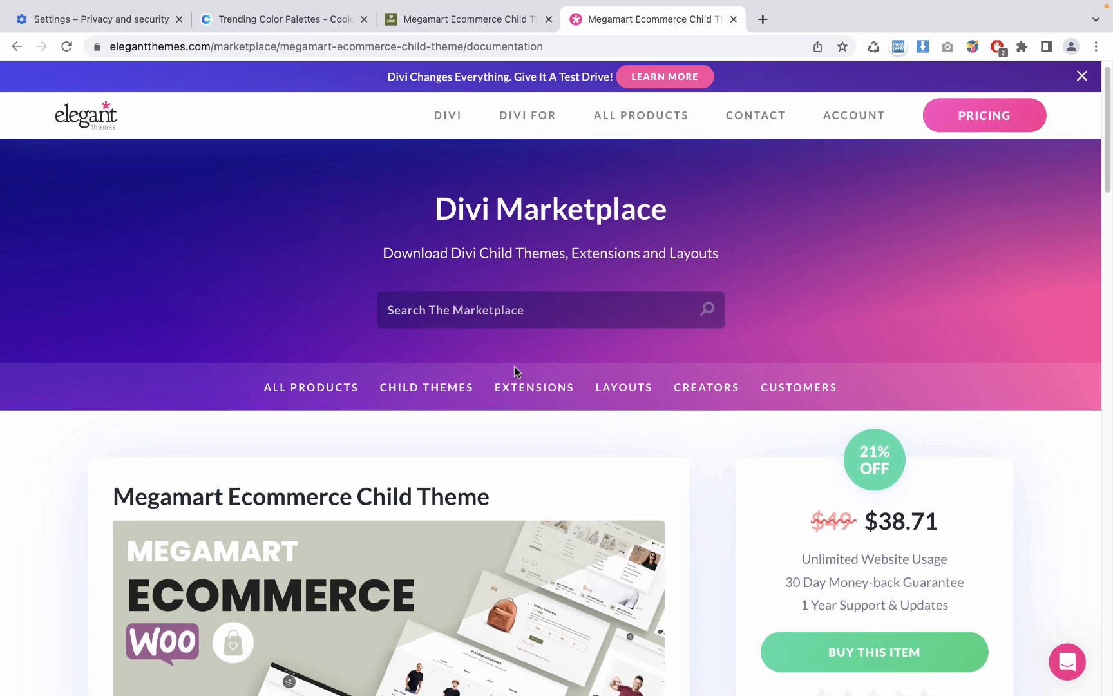
scroll(515, 371, down, 1)
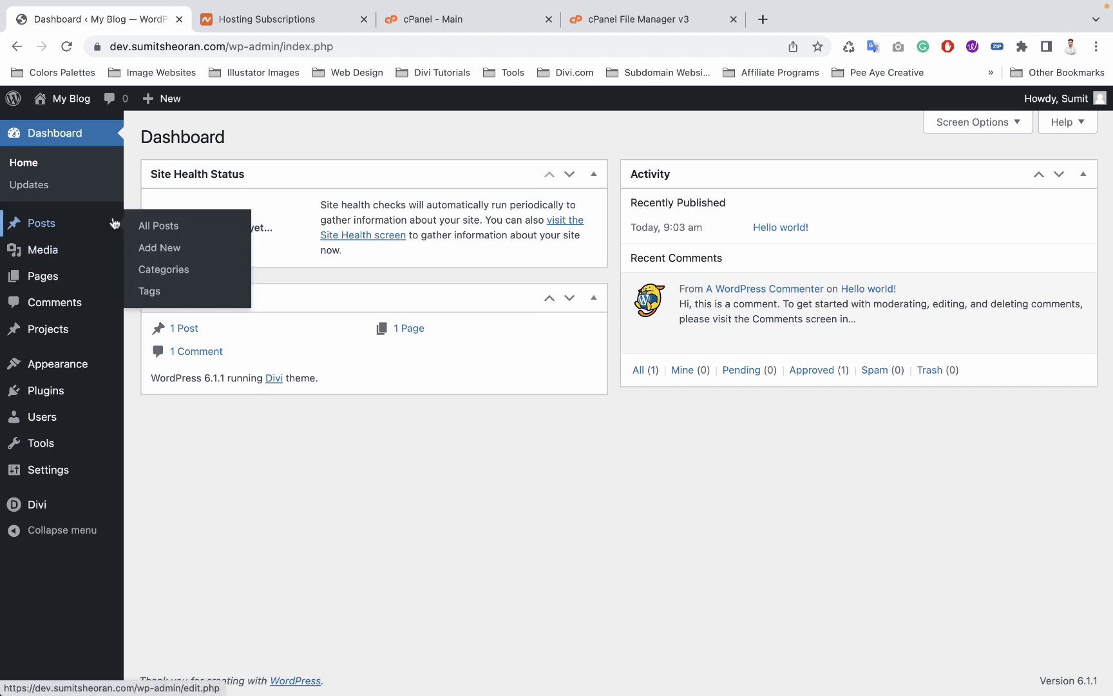
- In the WordPress admin, install a new plugin from the uploaded file megamart-ecommerce-child-theme.zip and activate it
mouse_move(79, 391)
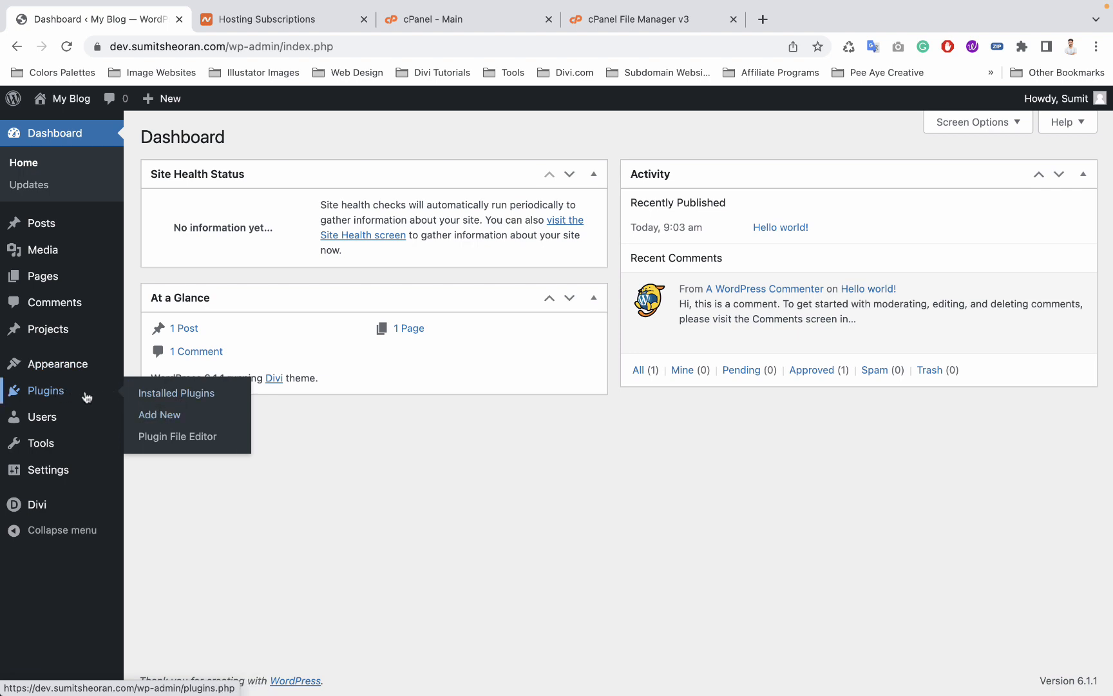
click(150, 414)
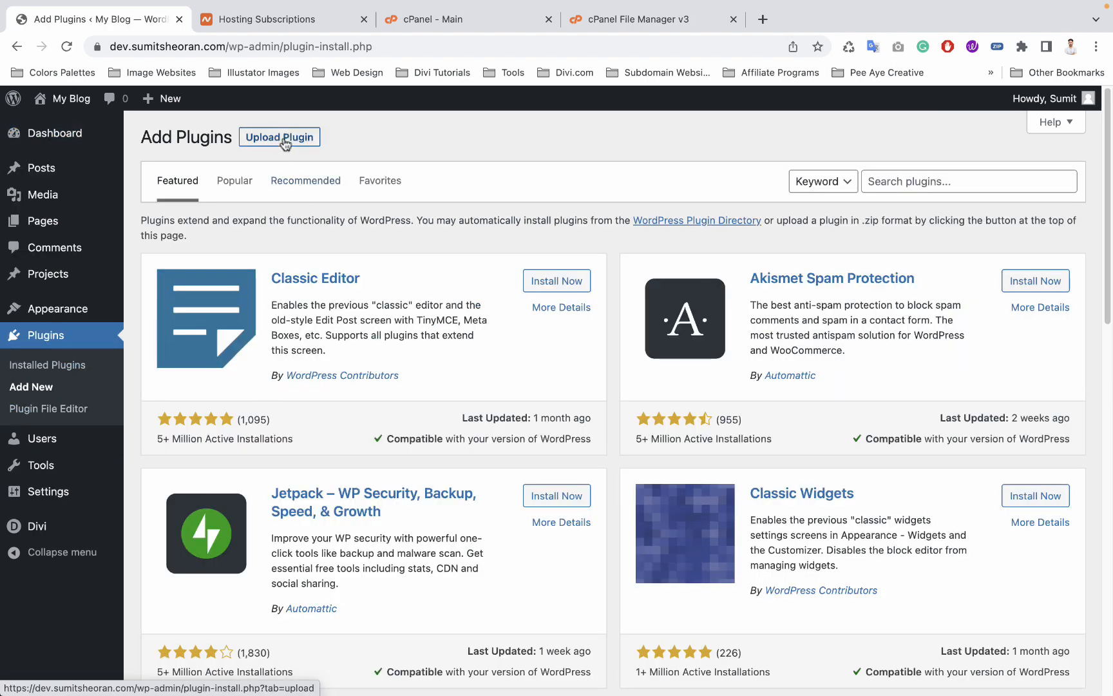
click(285, 138)
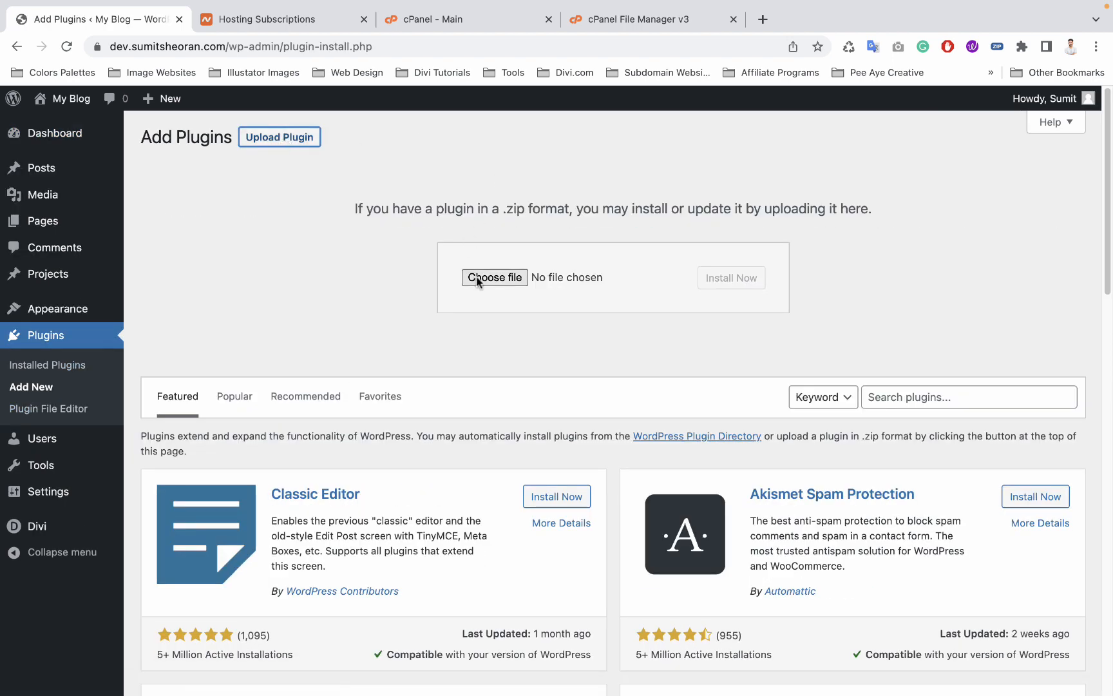
click(494, 277)
click(753, 496)
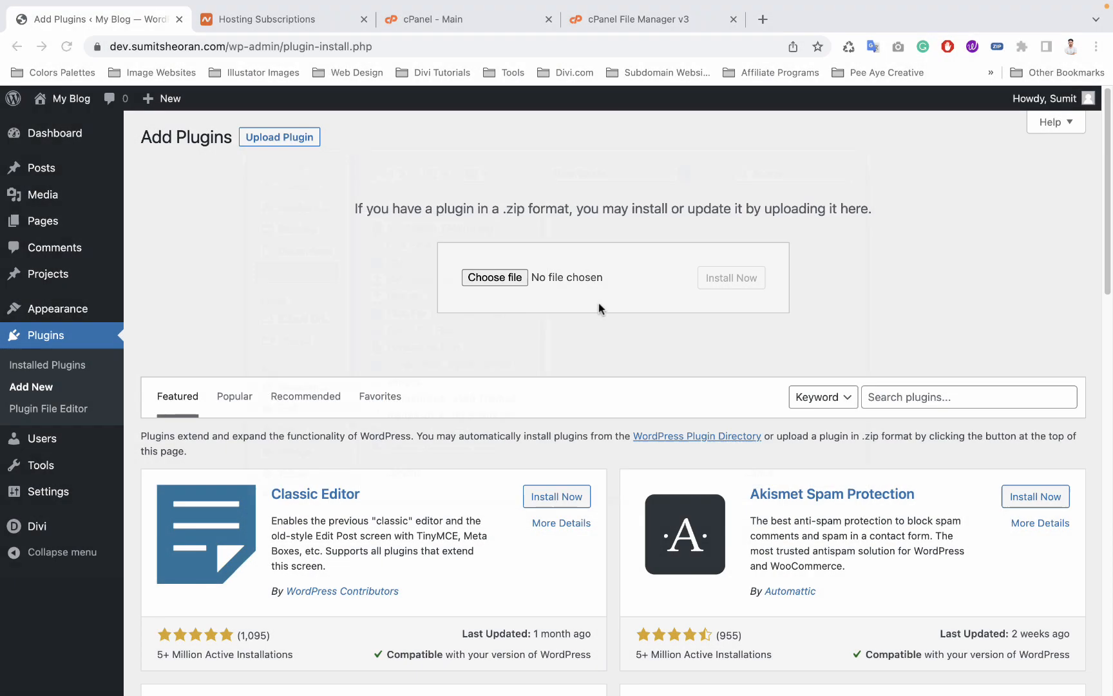
key(ctrl+Left)
drag(762, 187, 516, 275)
key(ctrl+Right)
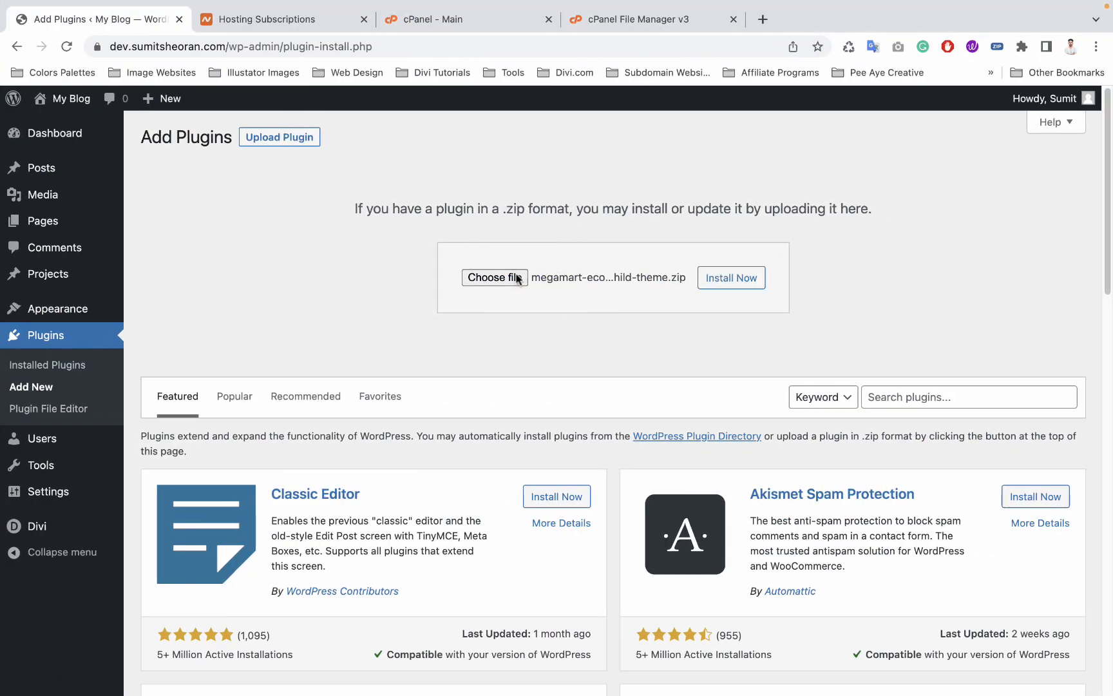
click(733, 284)
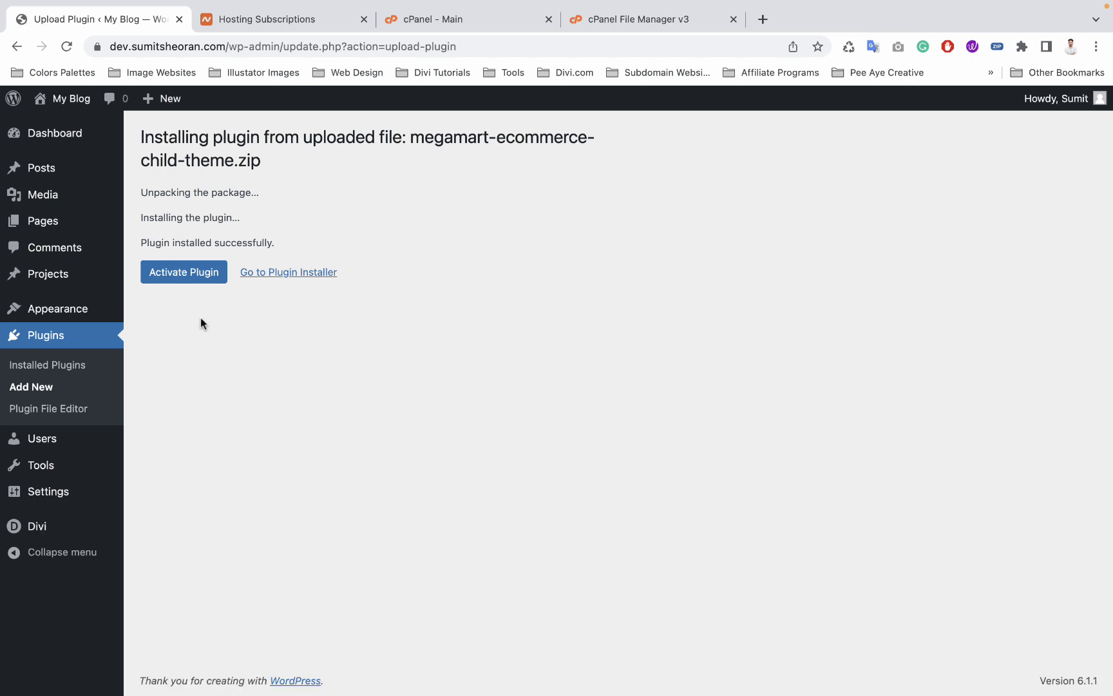
click(179, 281)
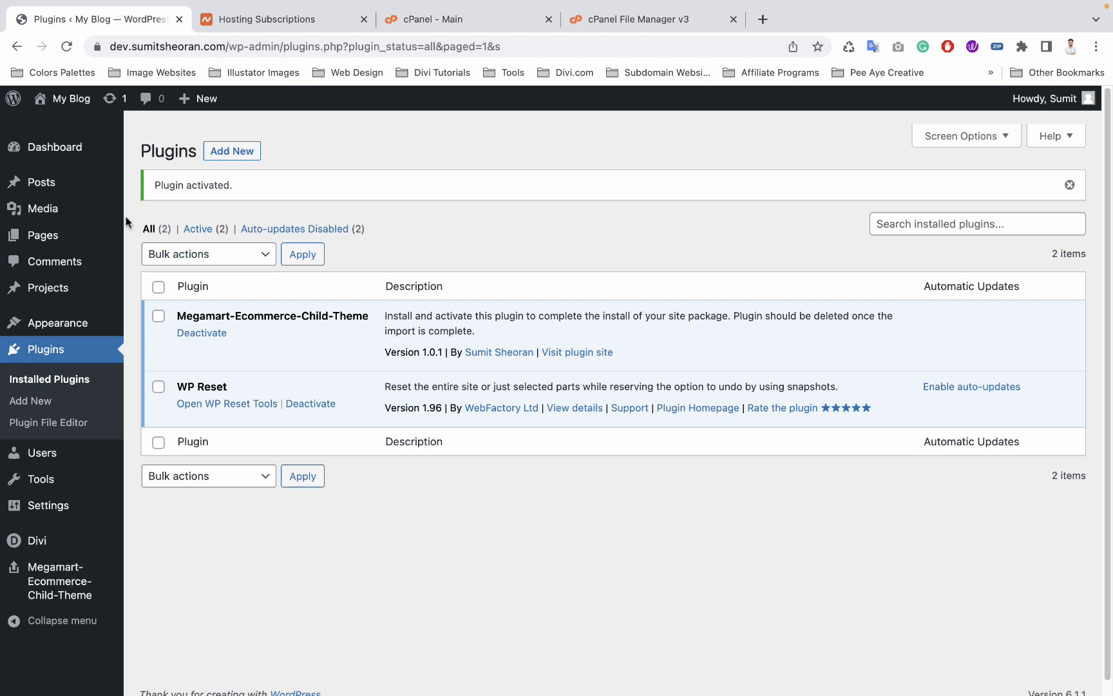
- Open the Megamart-Ecommerce-Child-Theme import page and examine its content, site structure, WooCommerce and Divi import options
click(61, 586)
scroll(321, 492, down, 3)
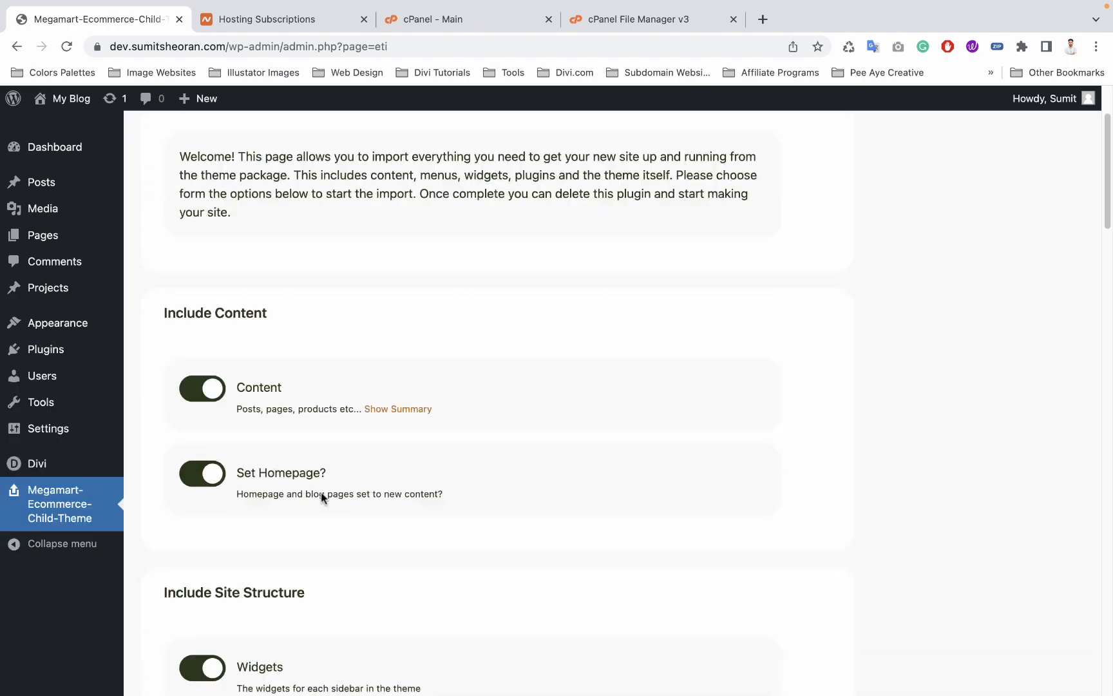
scroll(321, 492, up, 3)
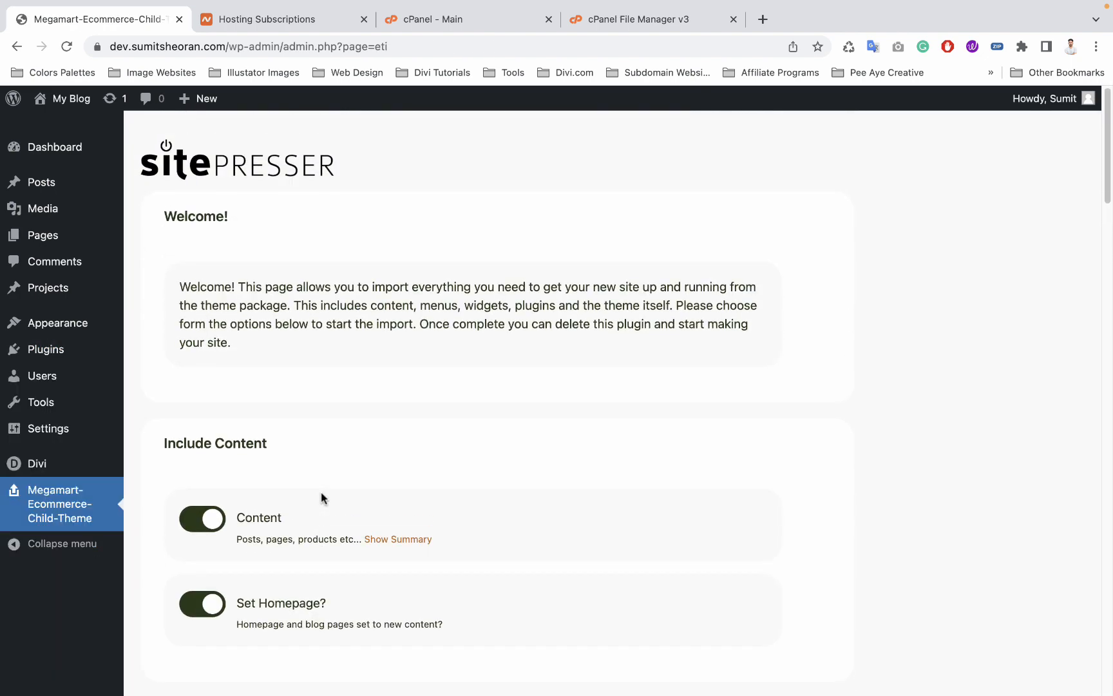
scroll(321, 492, down, 4)
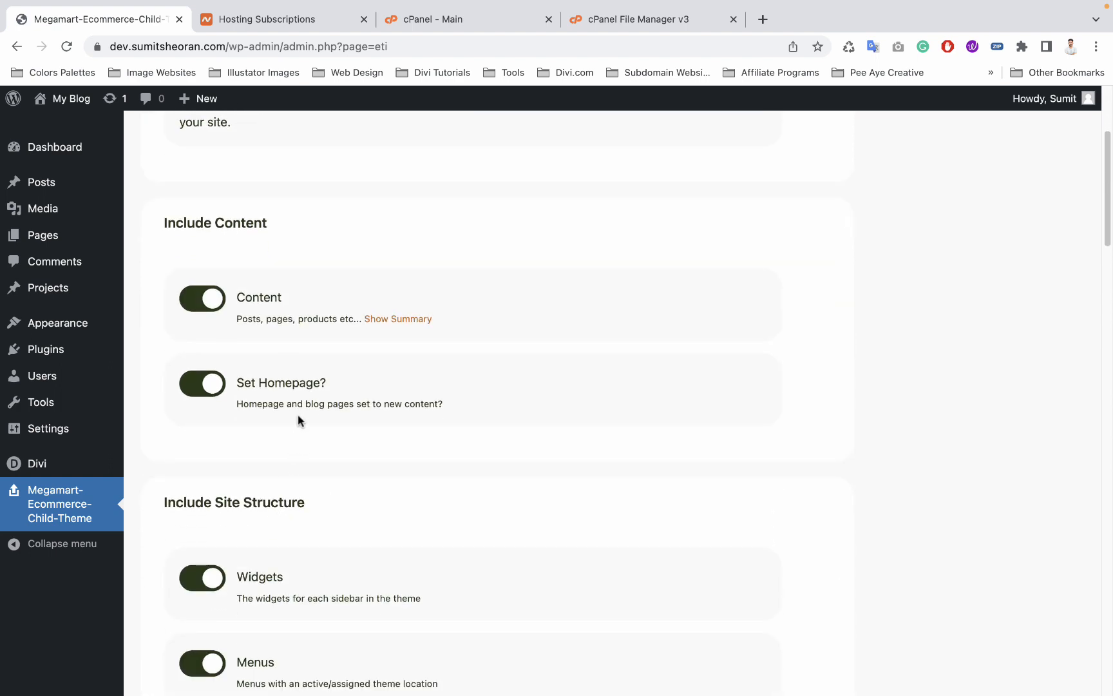
scroll(297, 398, down, 5)
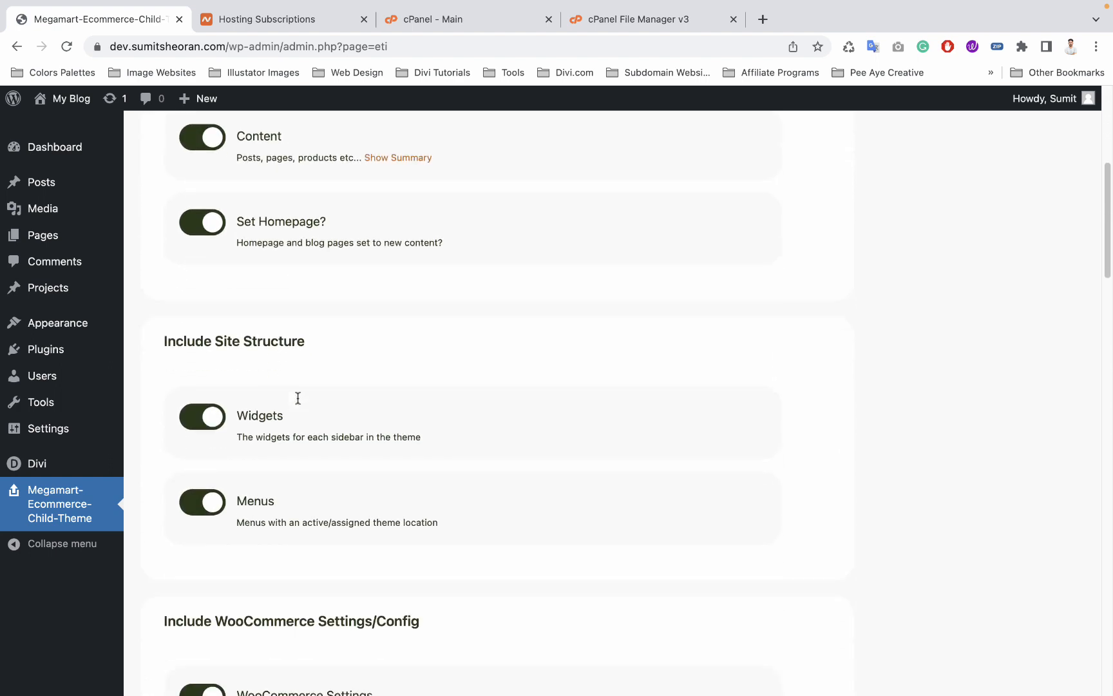
scroll(298, 403, down, 2)
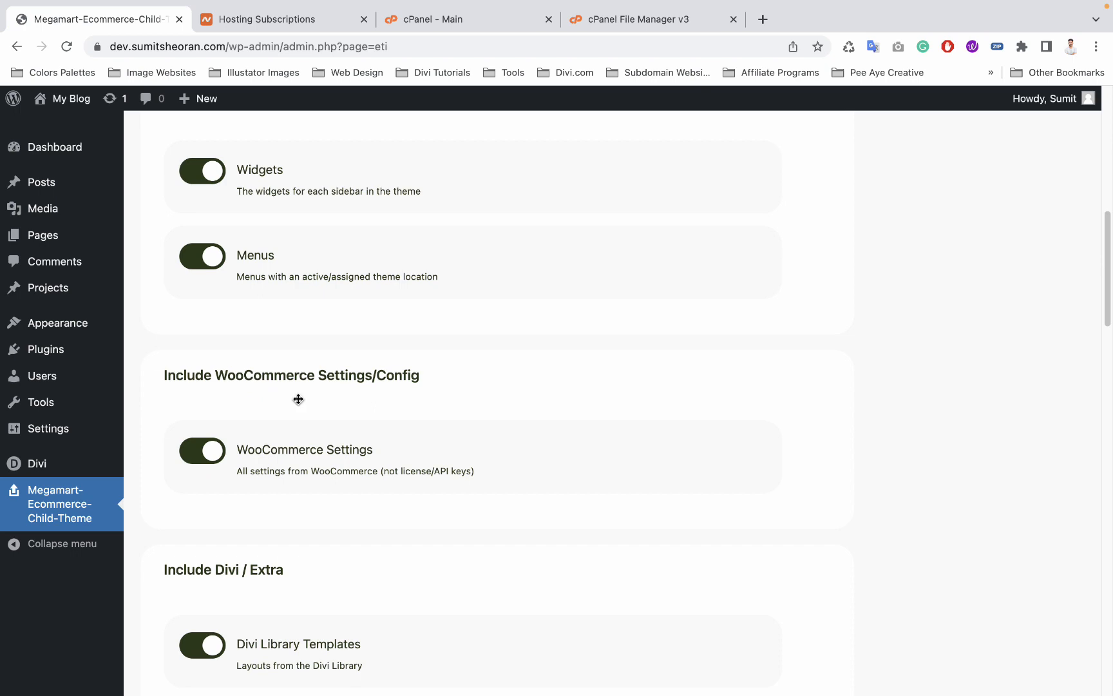
scroll(248, 383, up, 9)
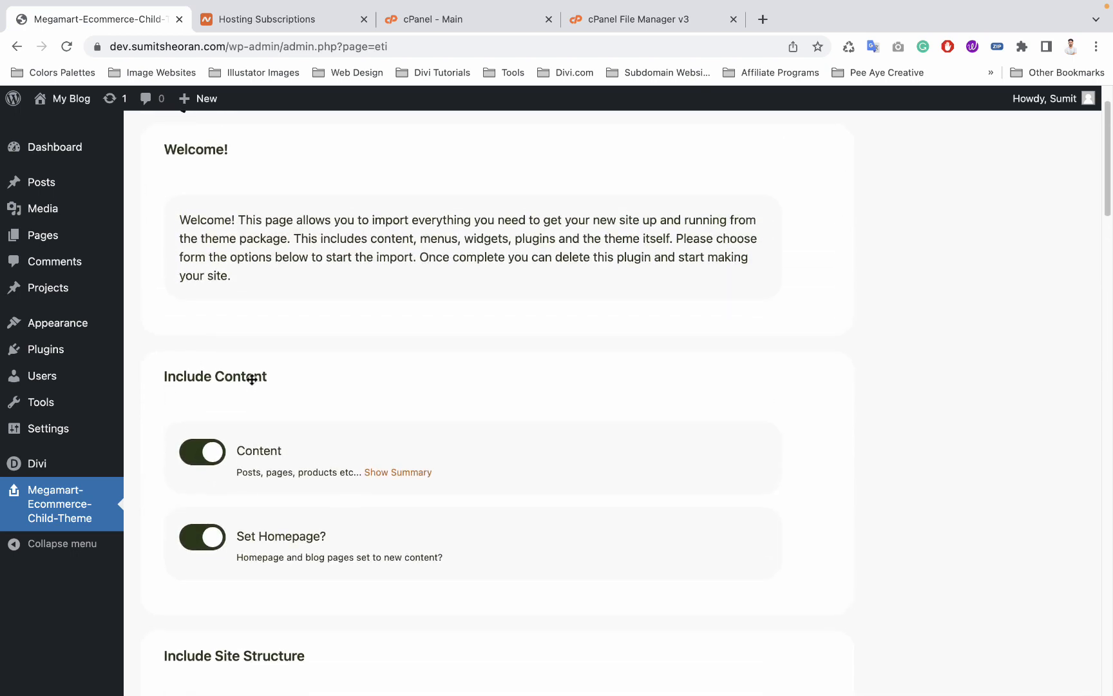
scroll(251, 379, up, 2)
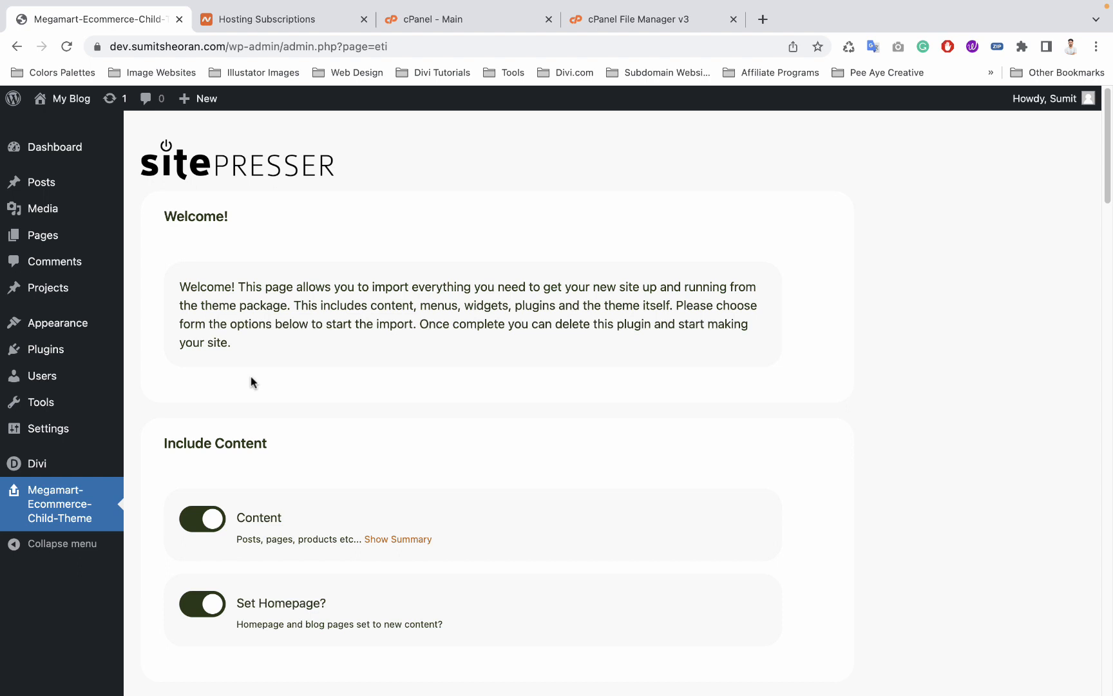
scroll(257, 378, down, 1)
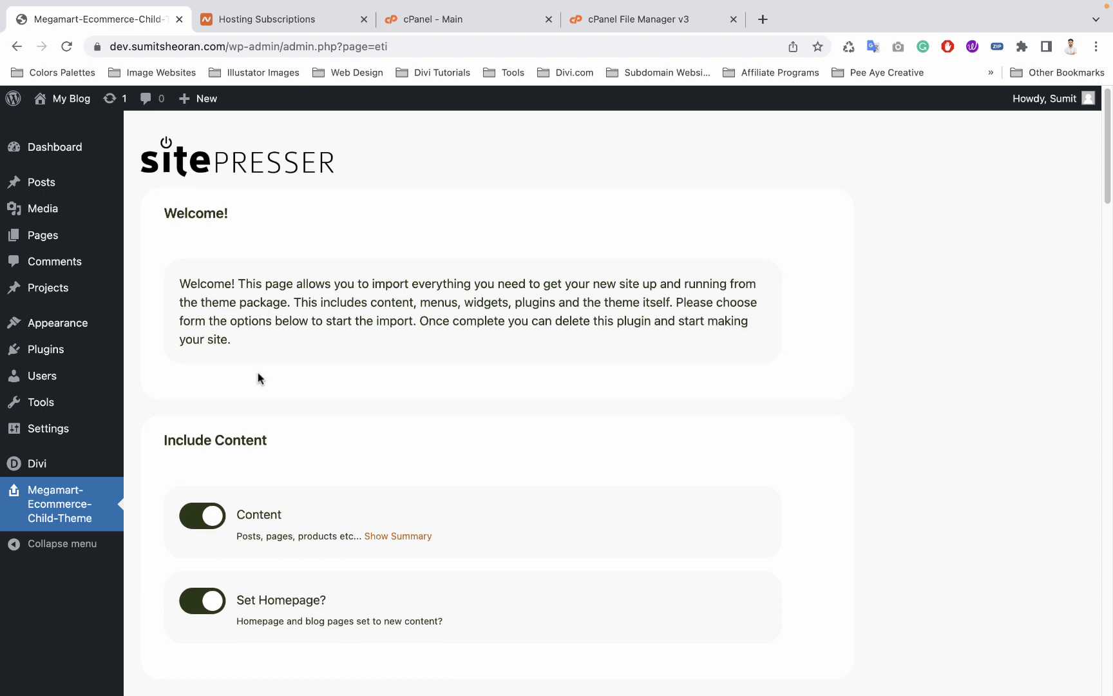
scroll(258, 378, down, 2)
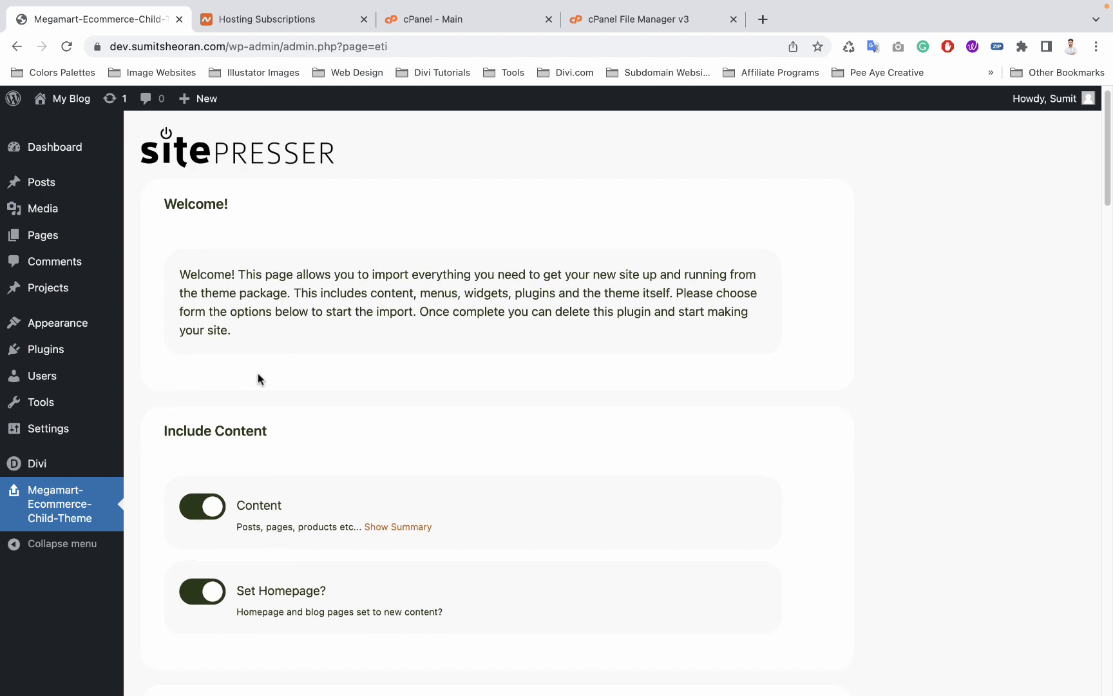
scroll(258, 378, down, 1)
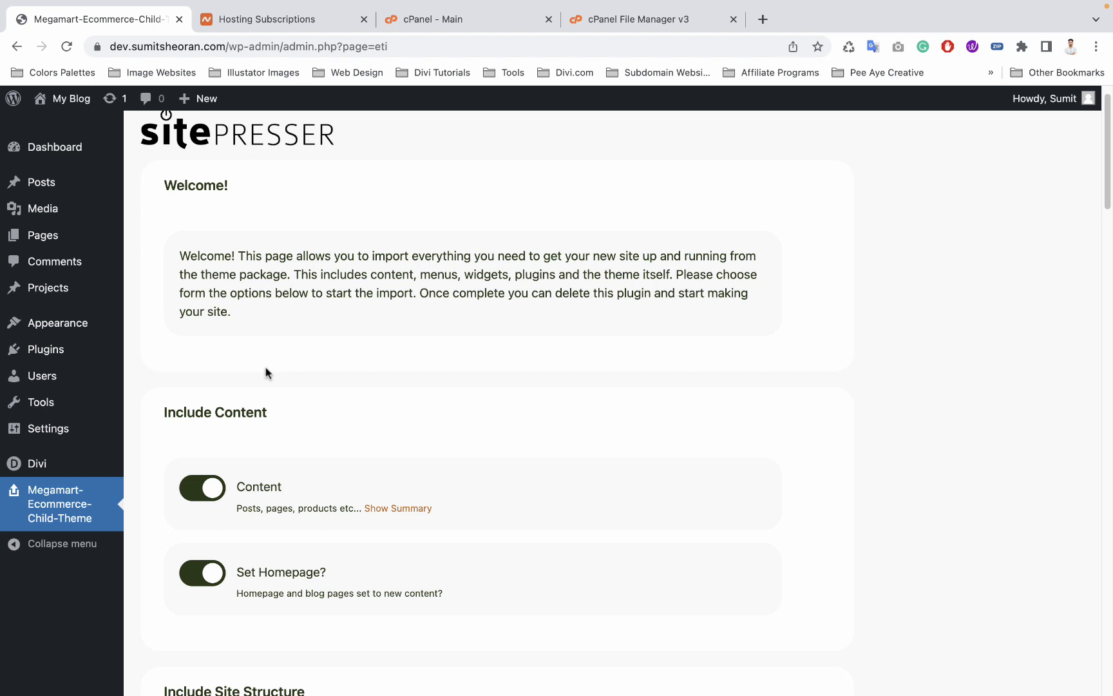
scroll(258, 387, down, 1)
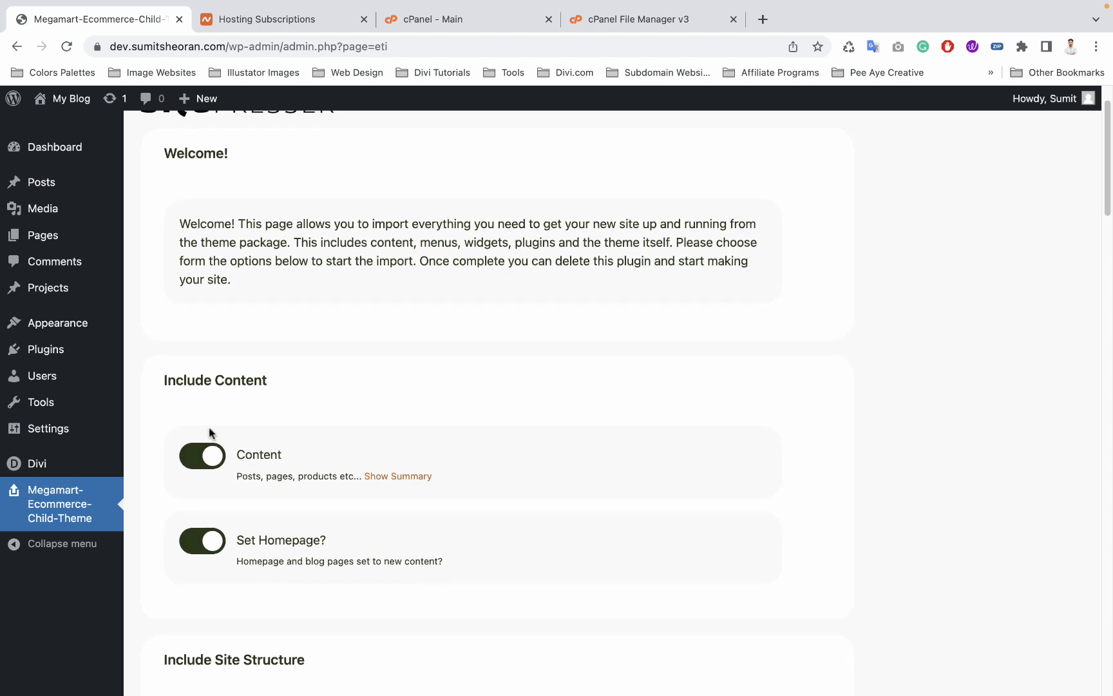
scroll(209, 423, down, 3)
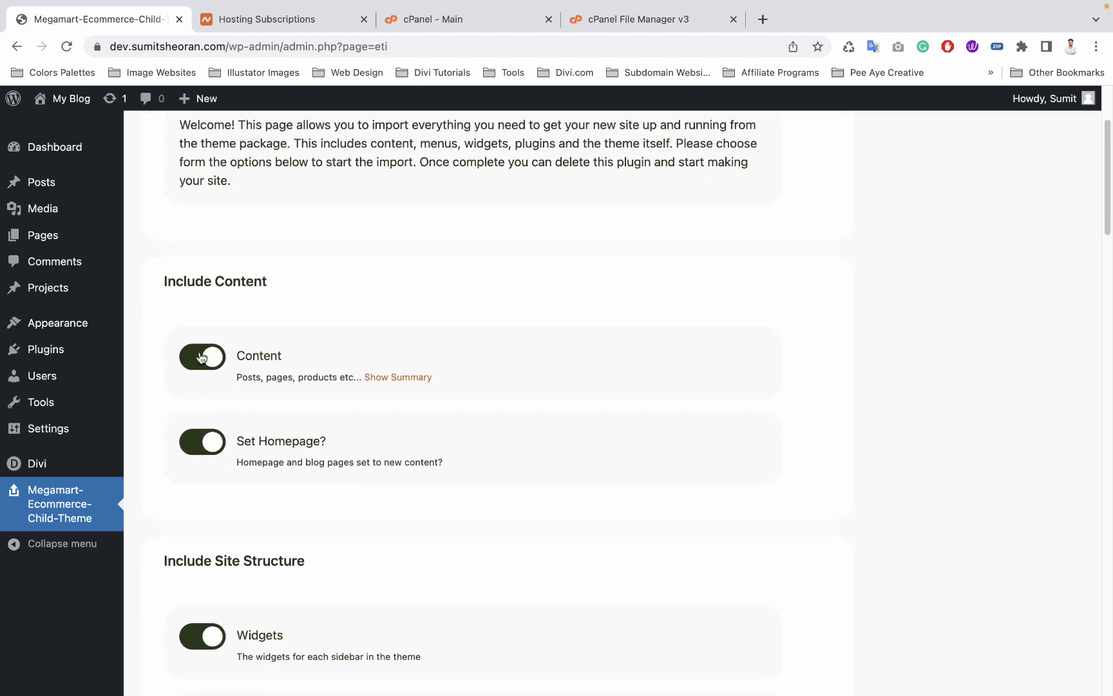
- Review the content, homepage, widgets, menus, WooCommerce Settings and Divi toggles on the import page
scroll(200, 356, down, 2)
scroll(213, 412, down, 6)
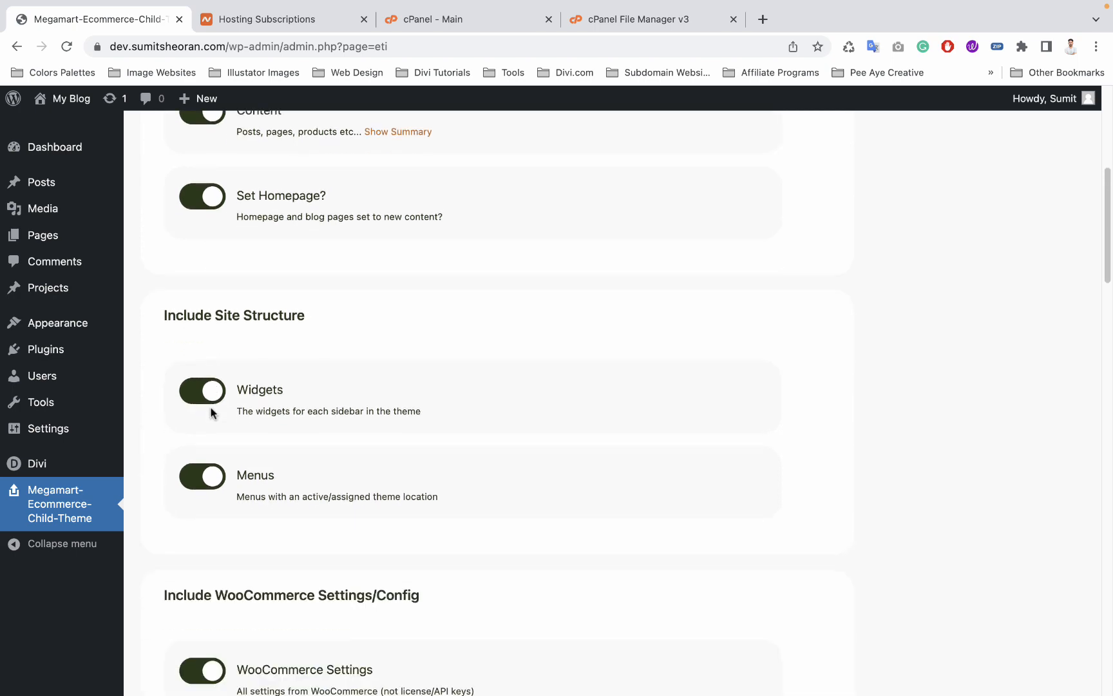
scroll(211, 412, down, 7)
scroll(210, 440, down, 9)
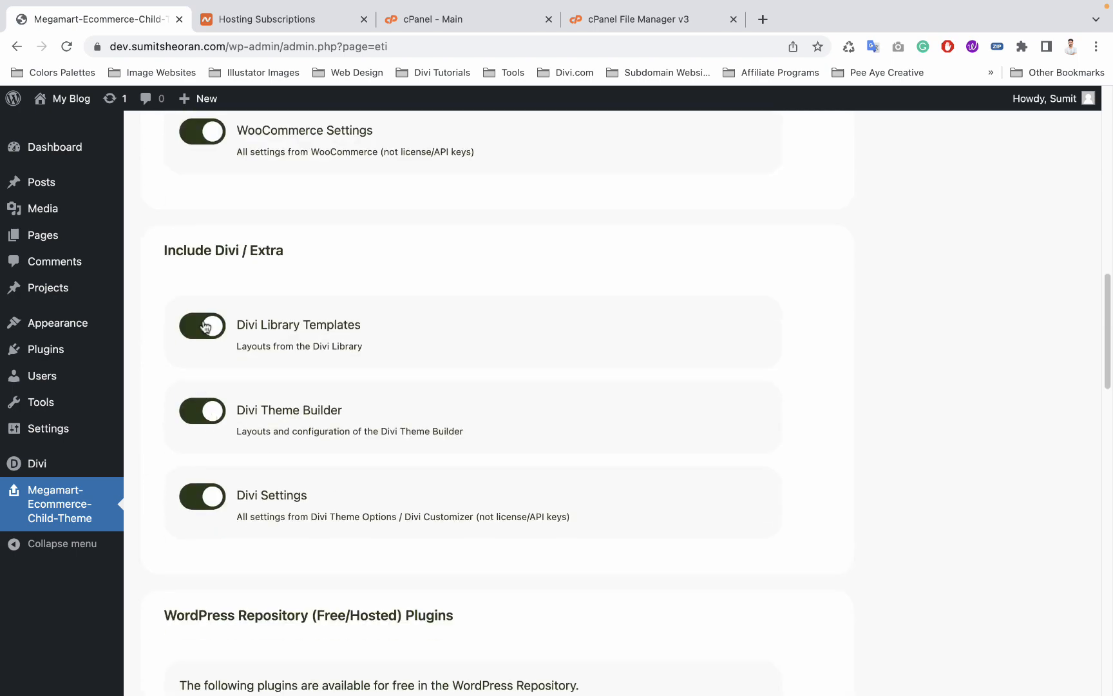
scroll(202, 290, up, 4)
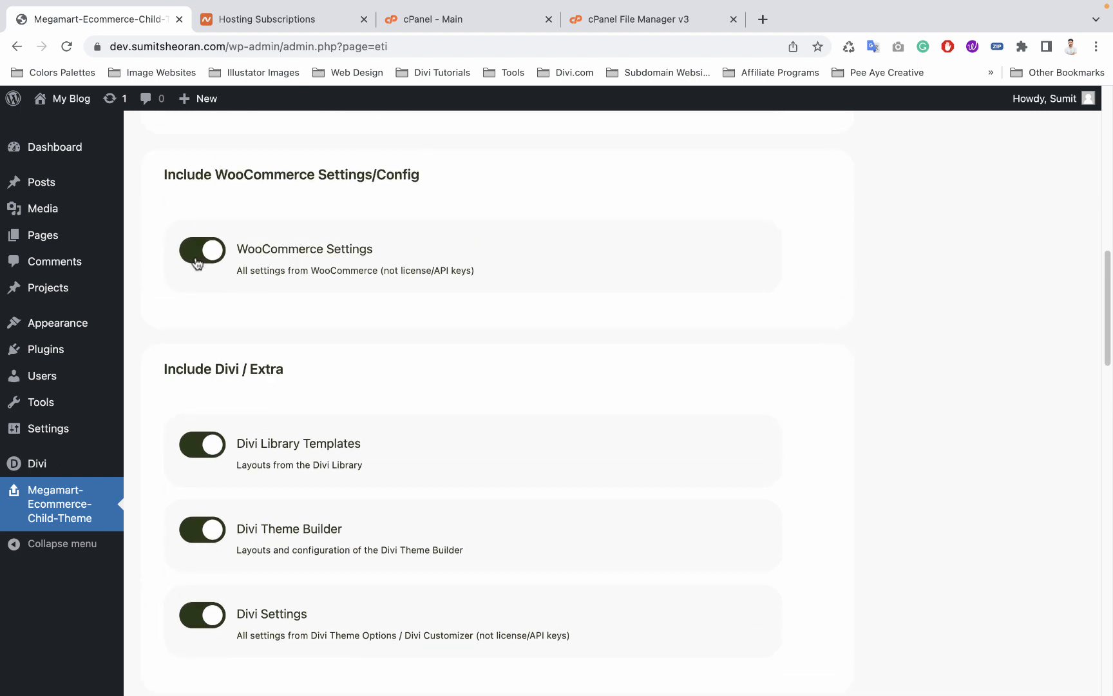
scroll(199, 259, up, 6)
scroll(198, 260, up, 20)
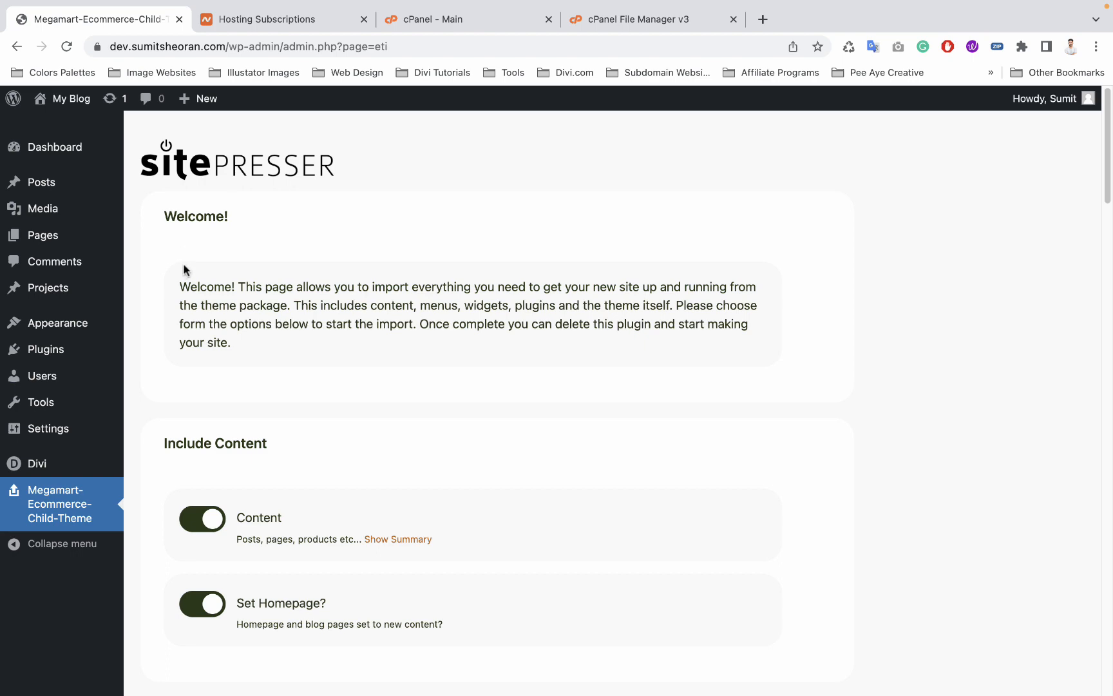
- Begin the site import with all content, plugin, theme and Customizer options enabled
scroll(188, 276, down, 10)
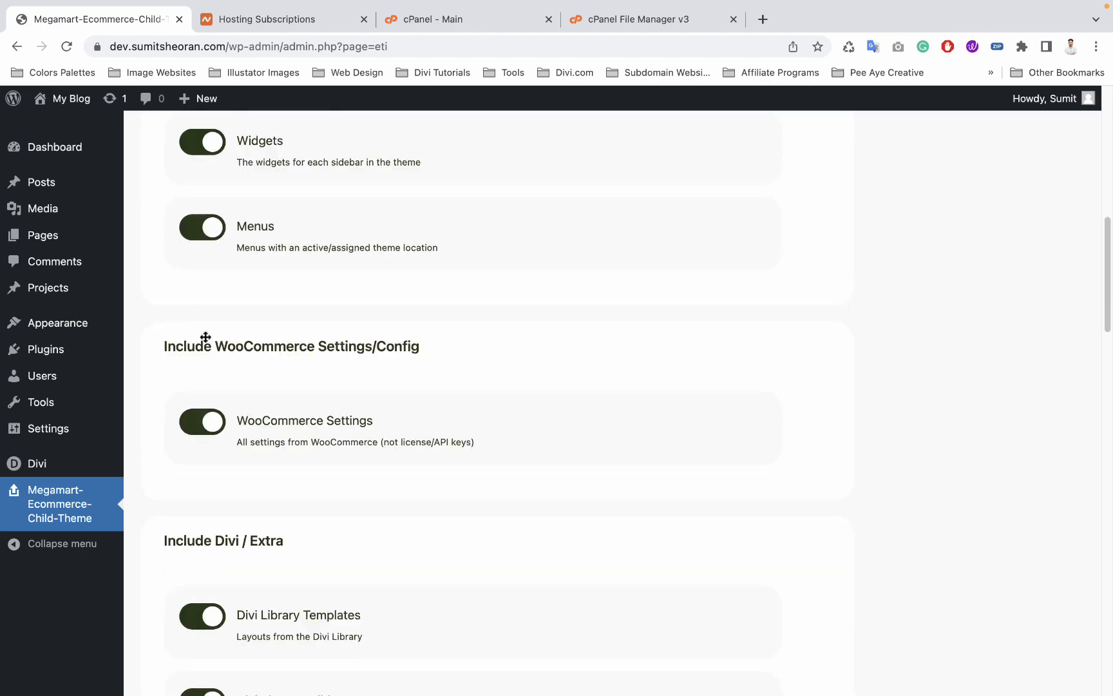
scroll(205, 337, down, 10)
scroll(204, 340, down, 7)
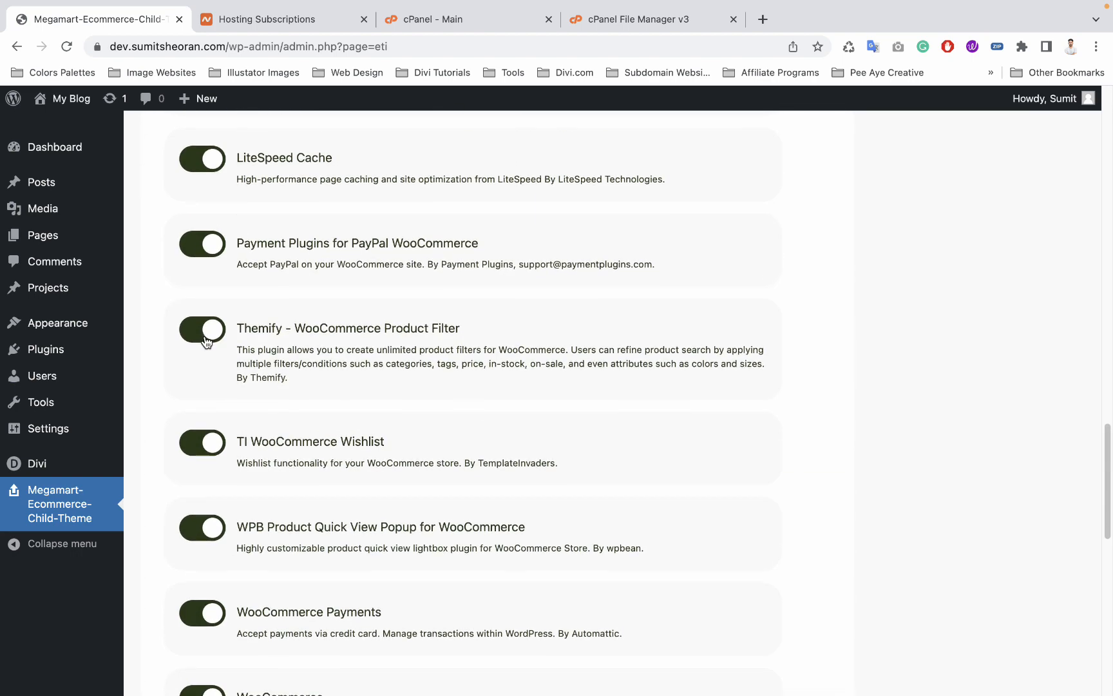
scroll(206, 340, down, 6)
scroll(206, 340, down, 6)
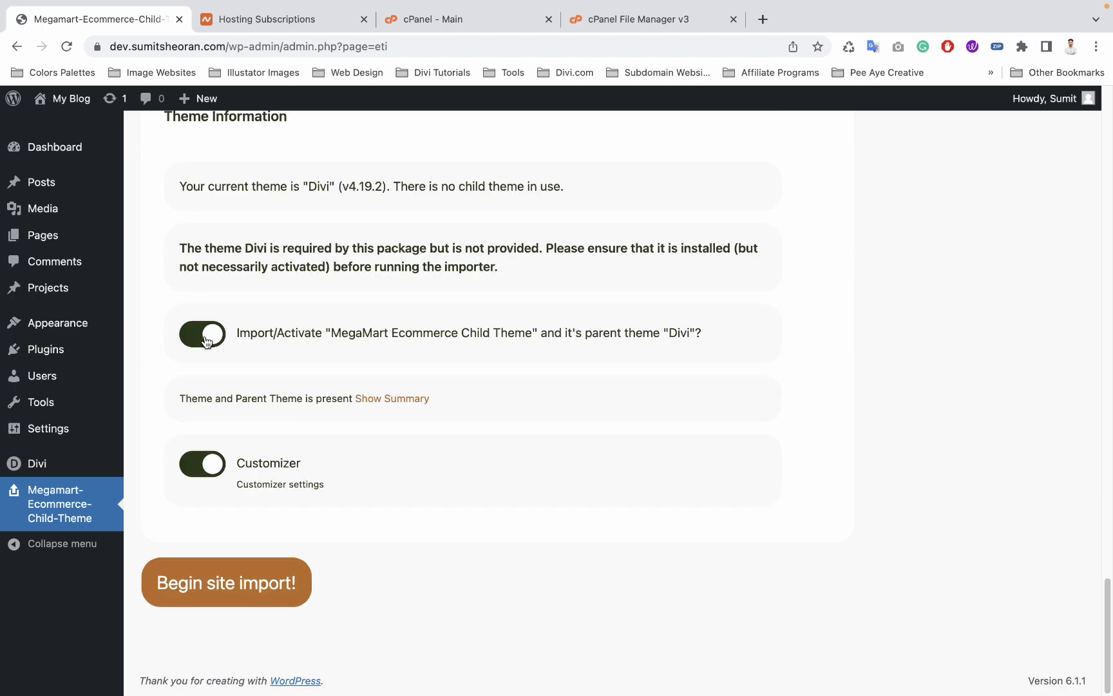
click(194, 600)
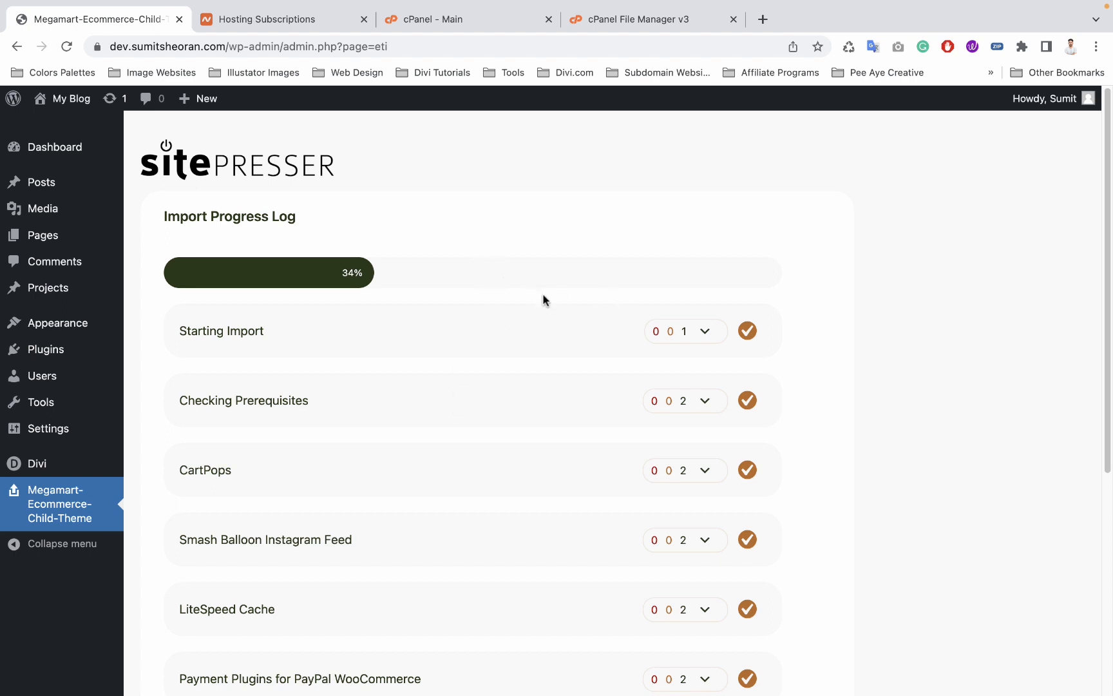
- Monitor the Import Progress Log and its list of imported plugins until the site package import ends
scroll(566, 314, down, 1)
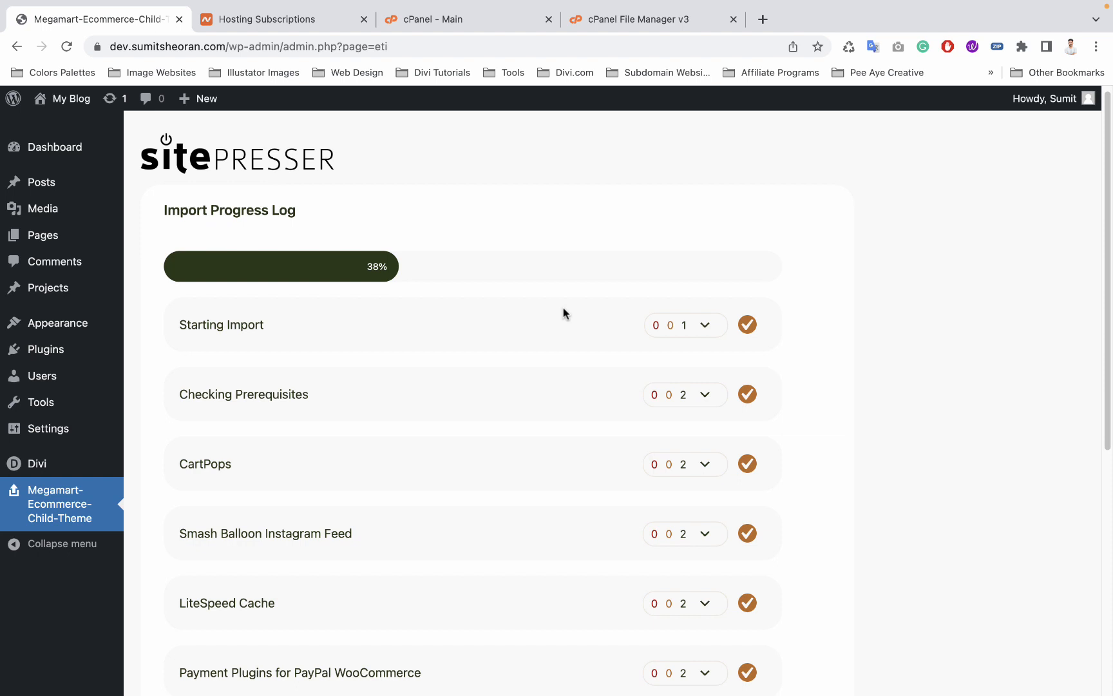
scroll(660, 322, down, 5)
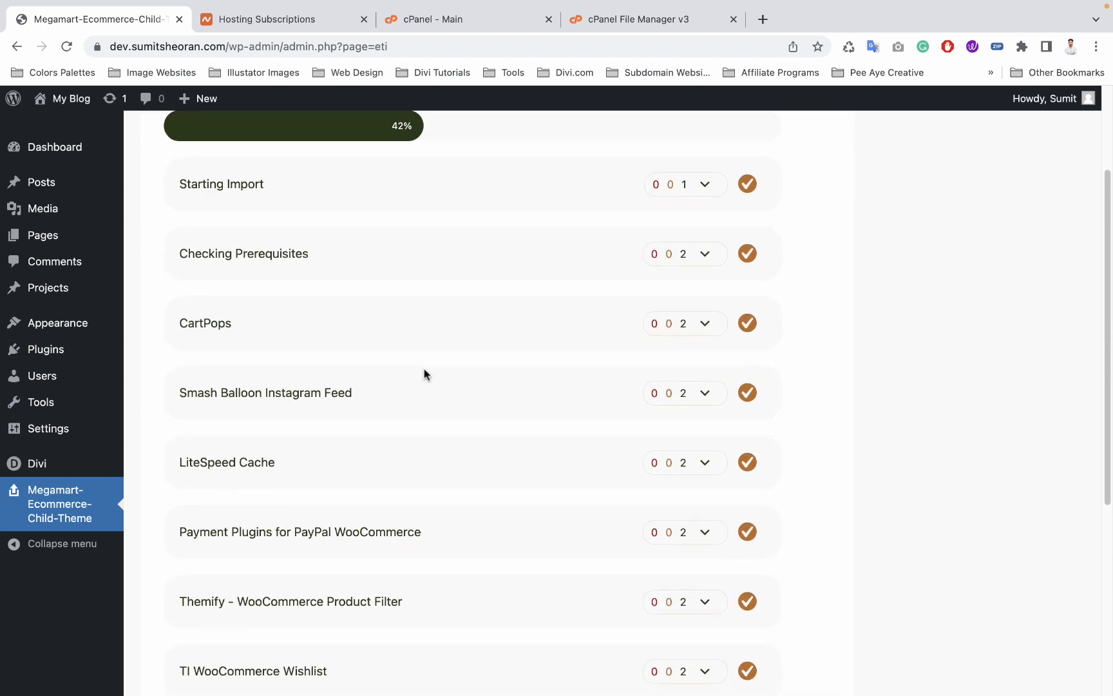
scroll(426, 370, down, 1)
scroll(427, 376, up, 1)
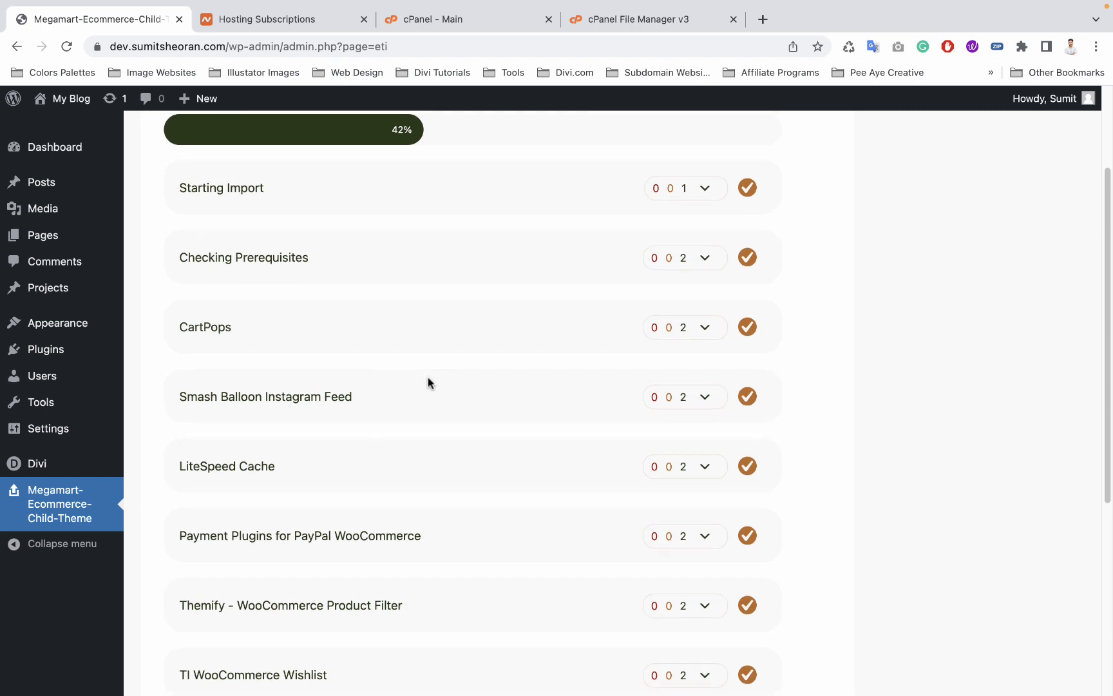
scroll(428, 384, up, 2)
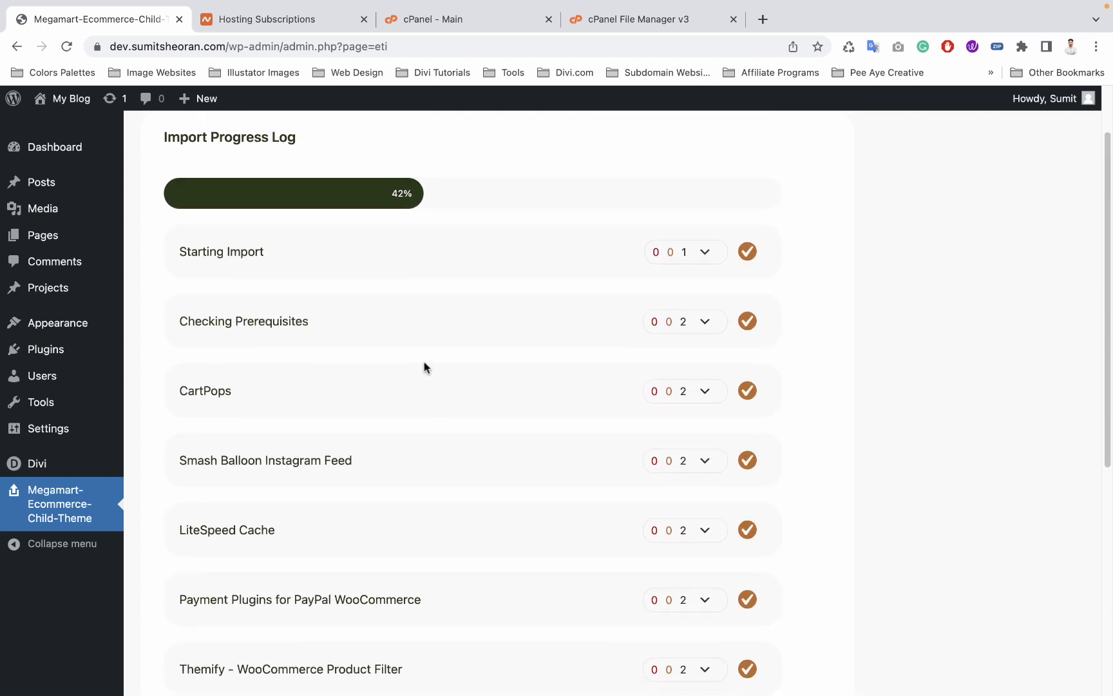
scroll(424, 367, up, 1)
scroll(425, 362, up, 1)
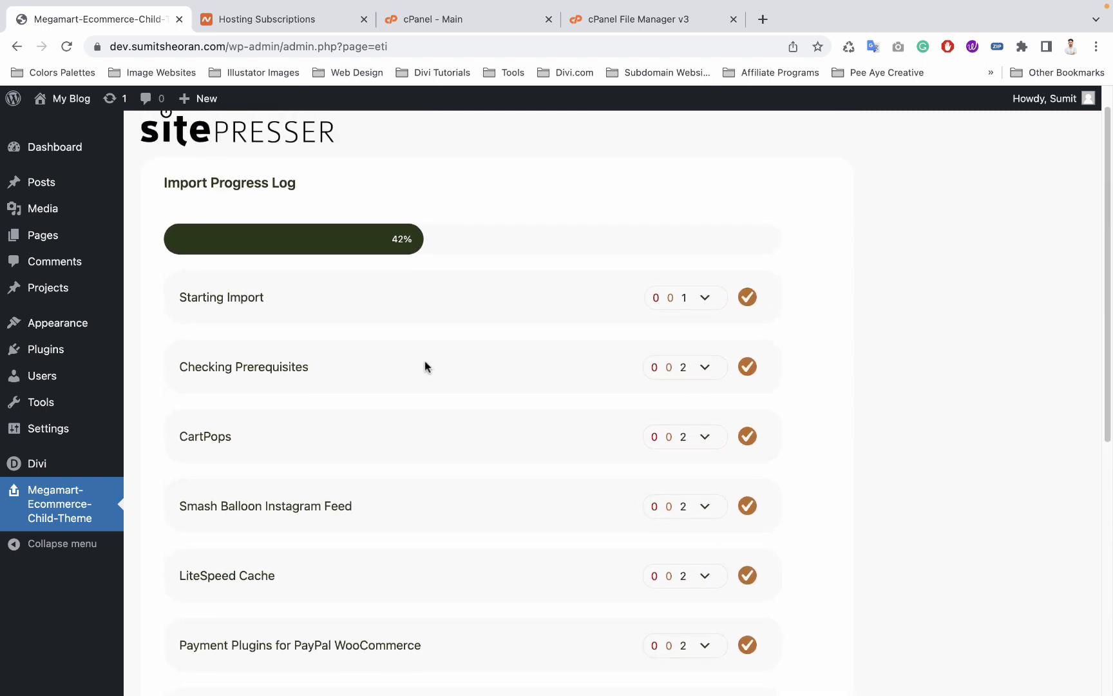
scroll(425, 366, up, 1)
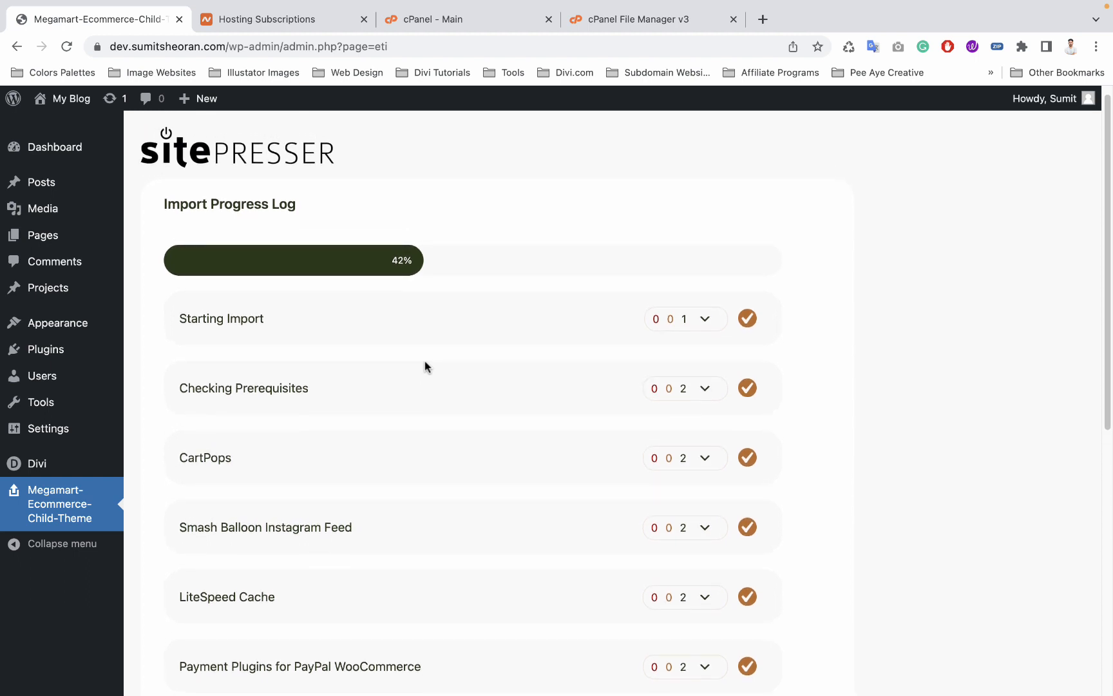
scroll(426, 364, up, 1)
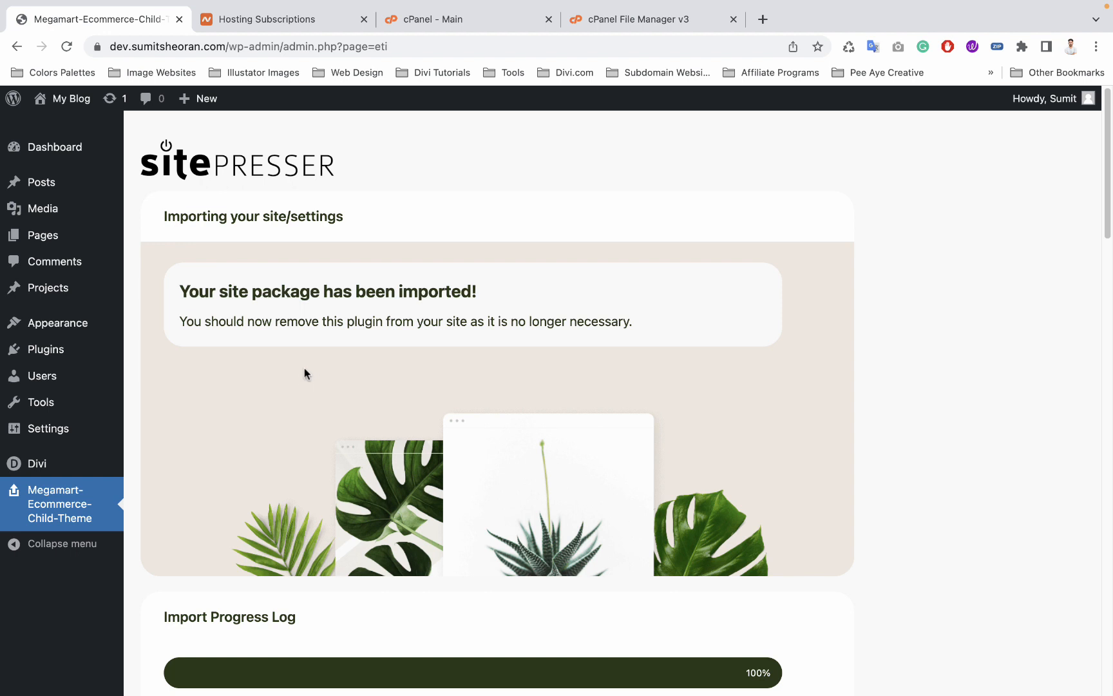
- Open the installed plugins list and dismiss the WooCommerce Subscriptions duplicate-site notice without enabling automatic payments
mouse_move(117, 360)
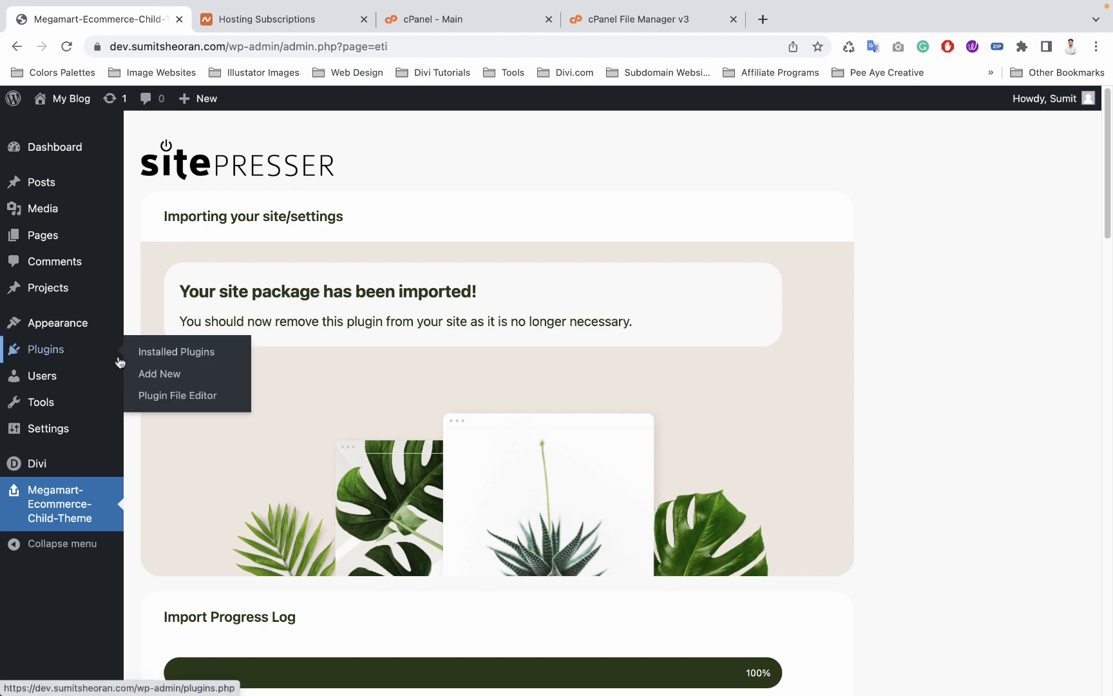
click(50, 357)
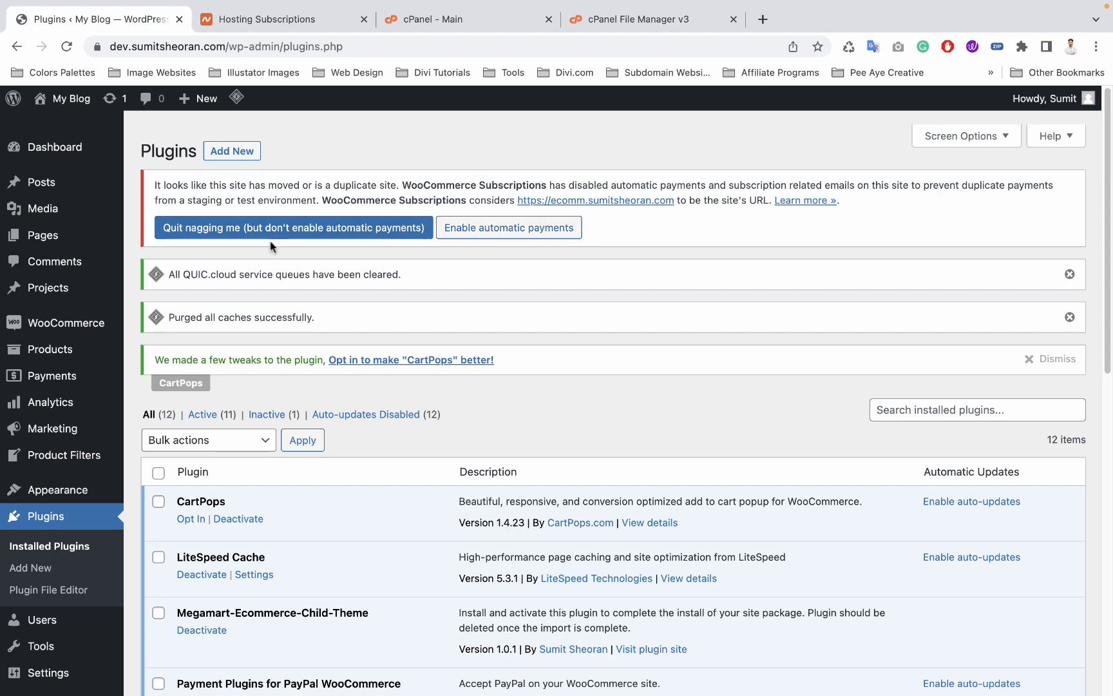
click(222, 235)
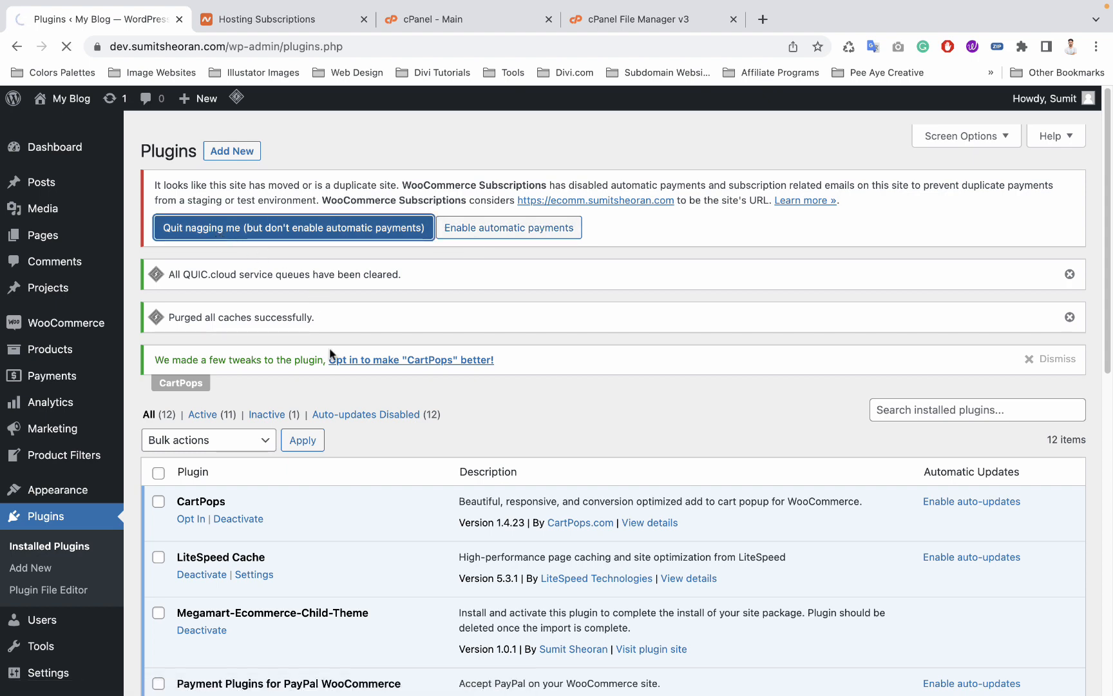
- Deactivate the Megamart-Ecommerce-Child-Theme plugin and delete it from the site
scroll(328, 353, down, 2)
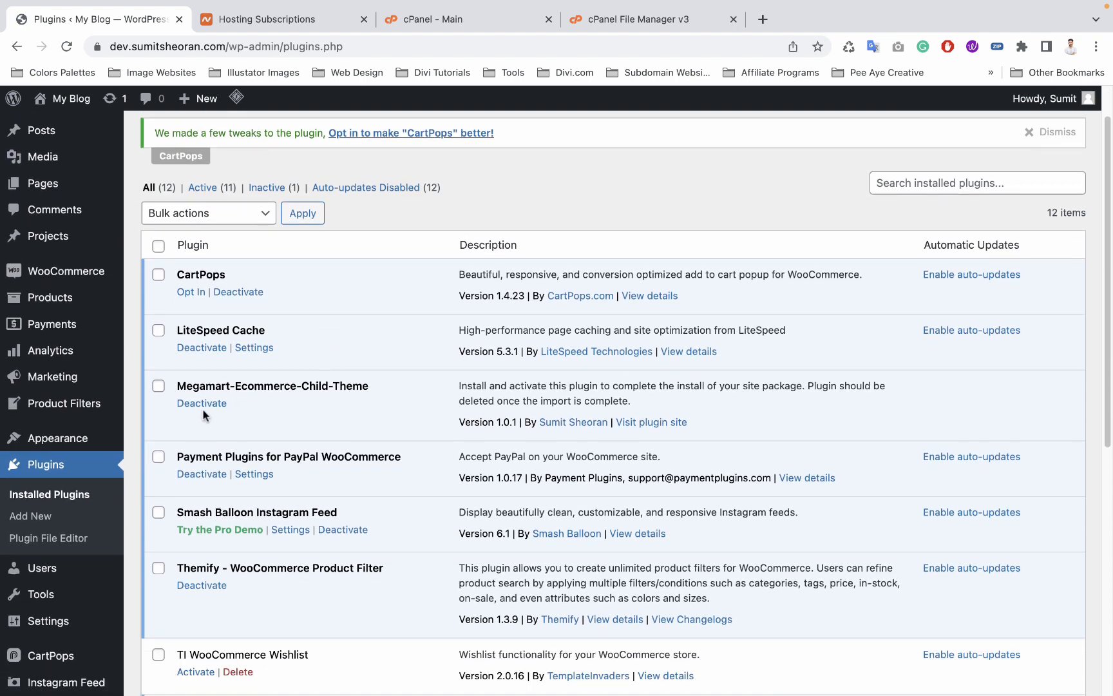
scroll(201, 408, down, 1)
click(200, 379)
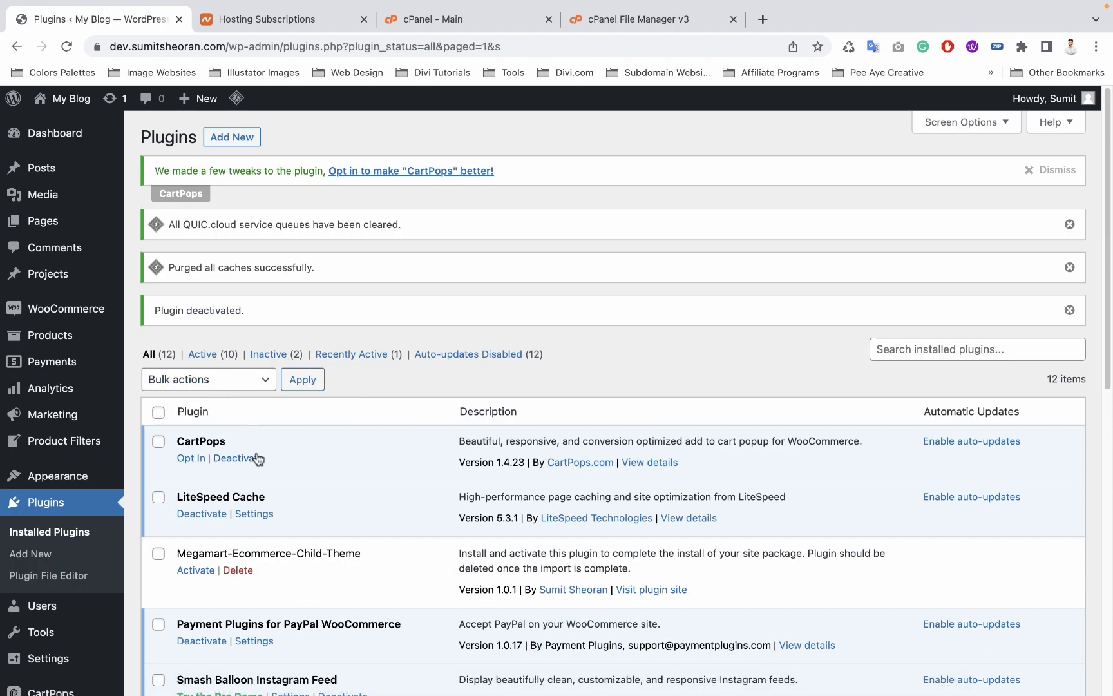
scroll(258, 459, down, 3)
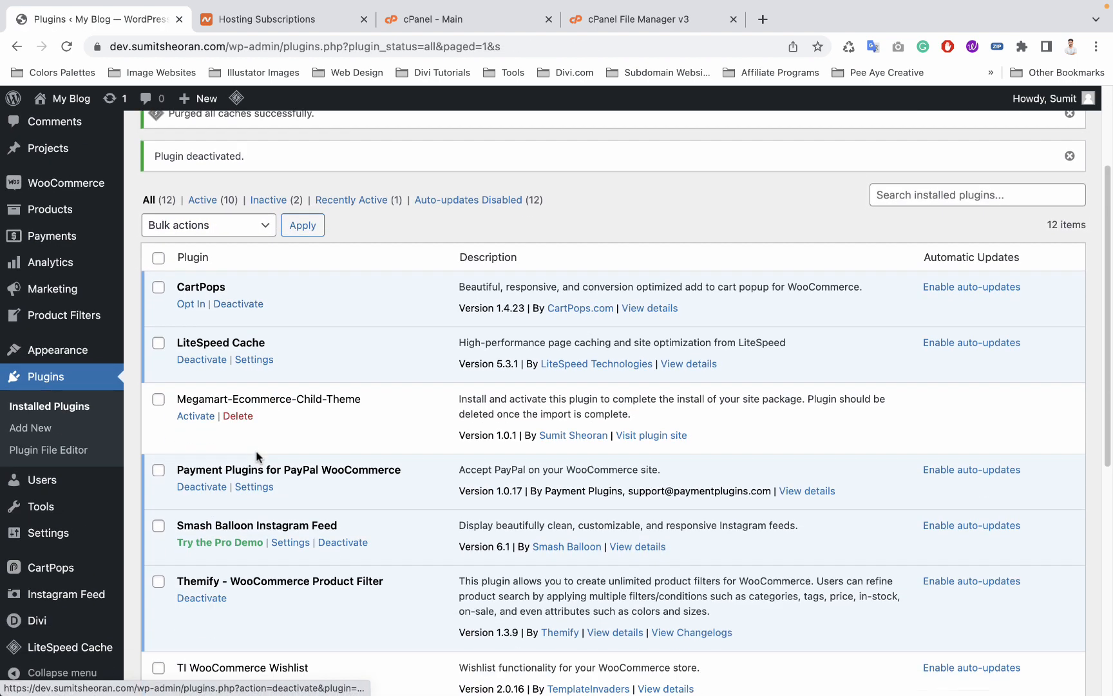
click(238, 417)
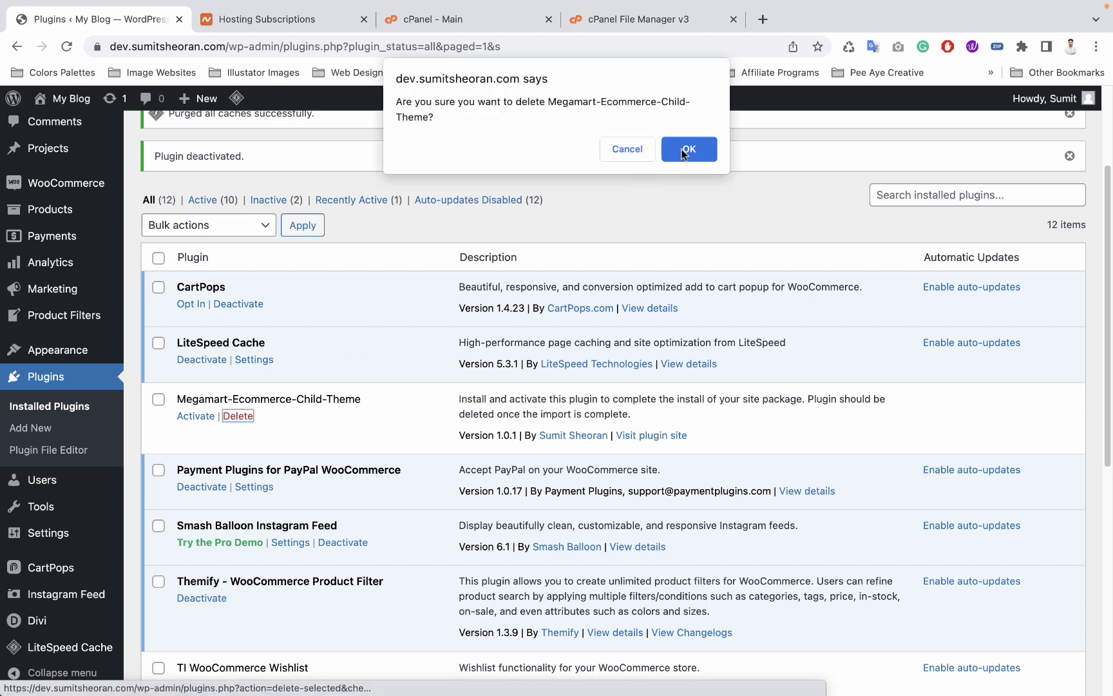
click(684, 153)
- Activate the TI WooCommerce Wishlist plugin and check the updated plugins list
scroll(351, 354, down, 4)
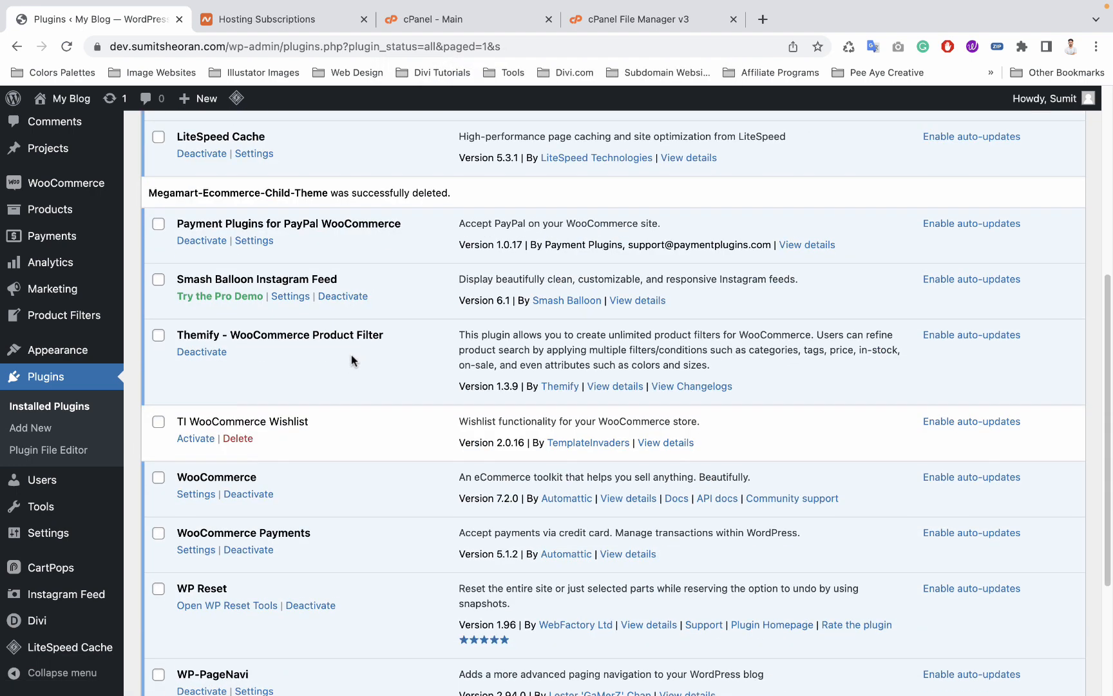
scroll(348, 353, down, 2)
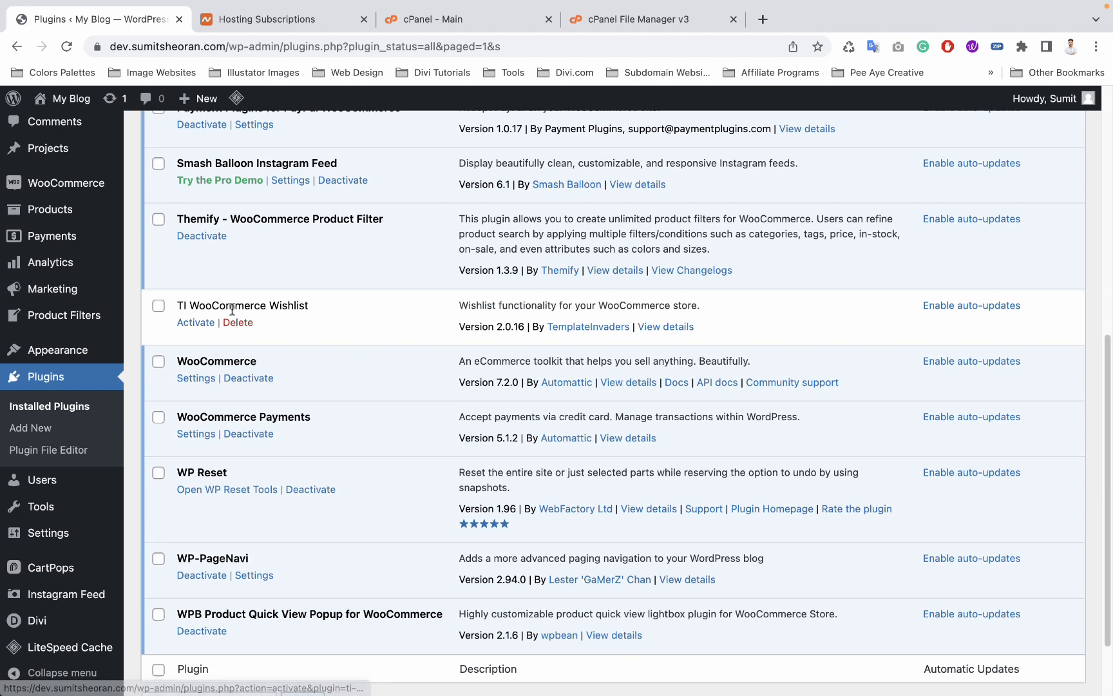
click(190, 325)
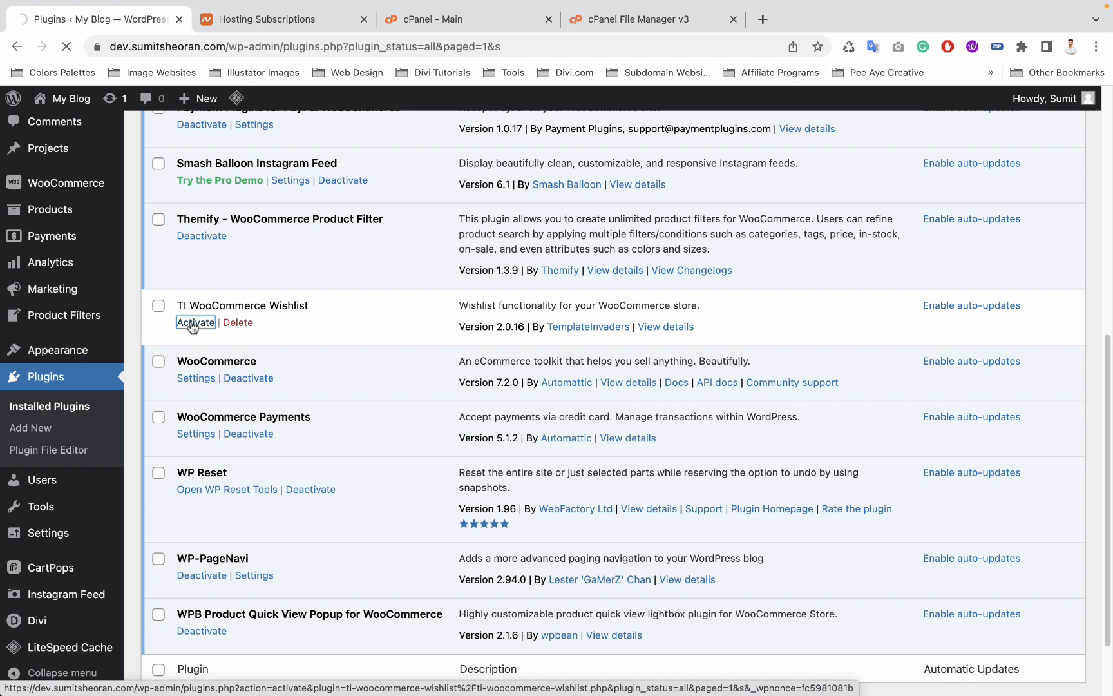
scroll(227, 328, down, 3)
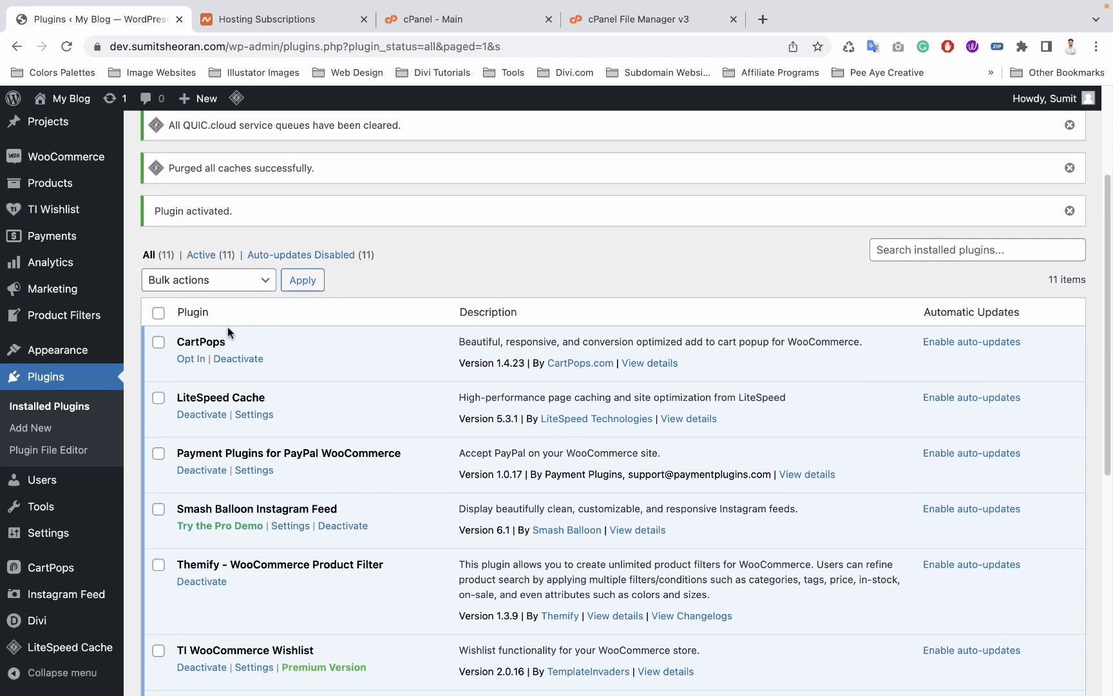
scroll(227, 328, down, 3)
scroll(229, 327, up, 5)
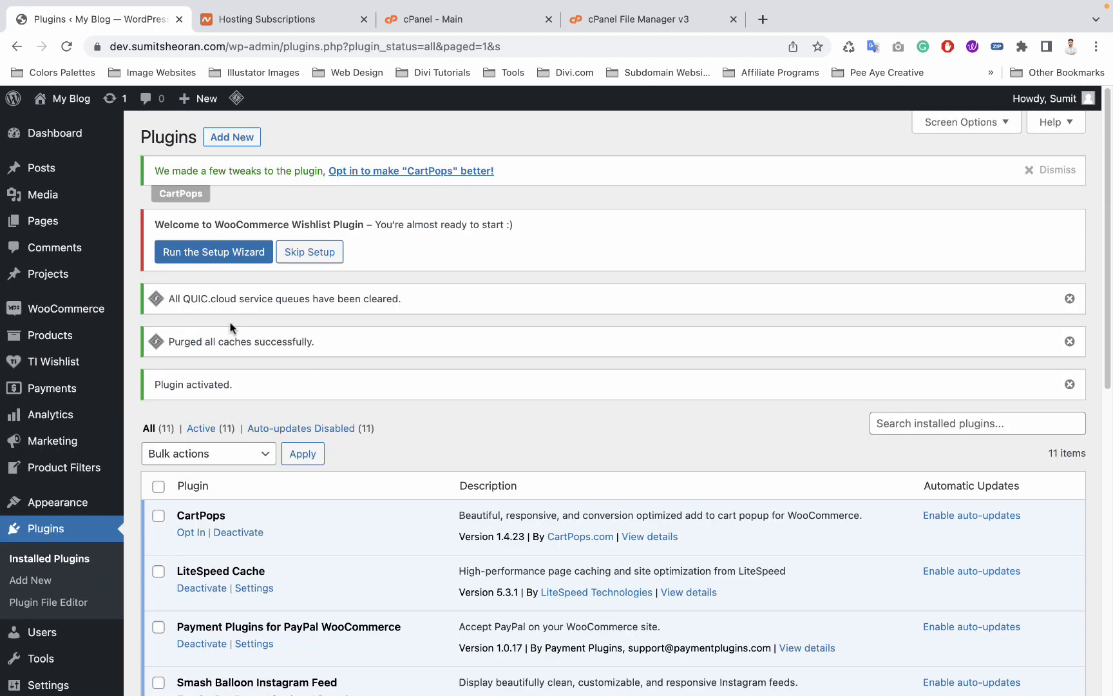
- Set the site's permalink structure to Post name and save the permalink settings
click(80, 140)
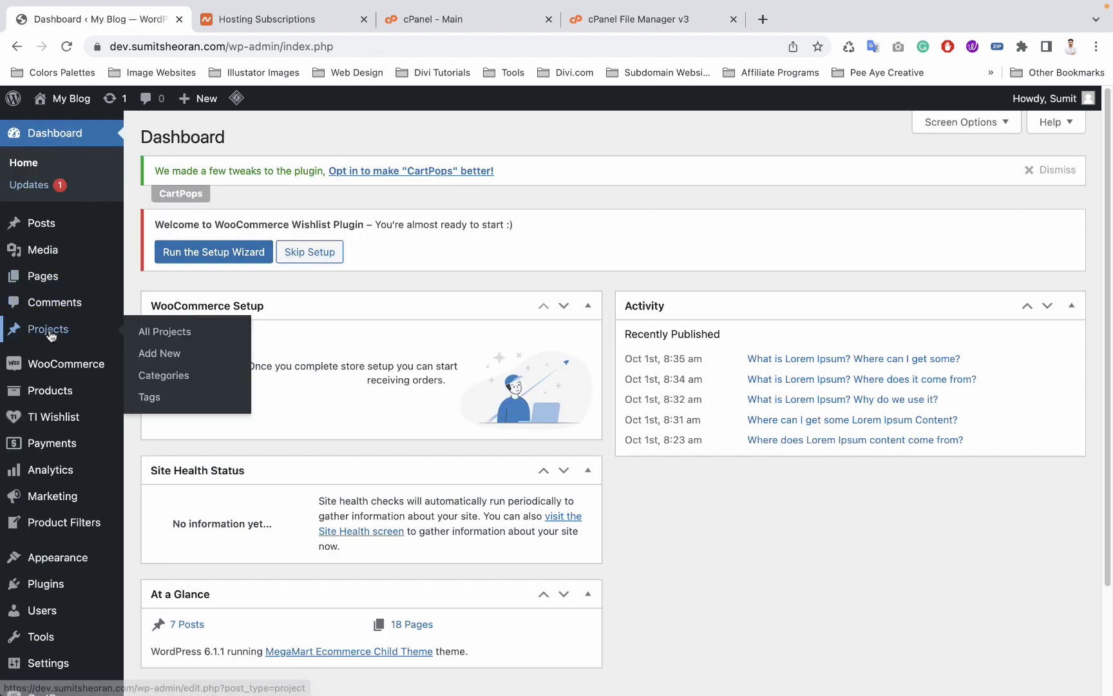
scroll(51, 332, down, 3)
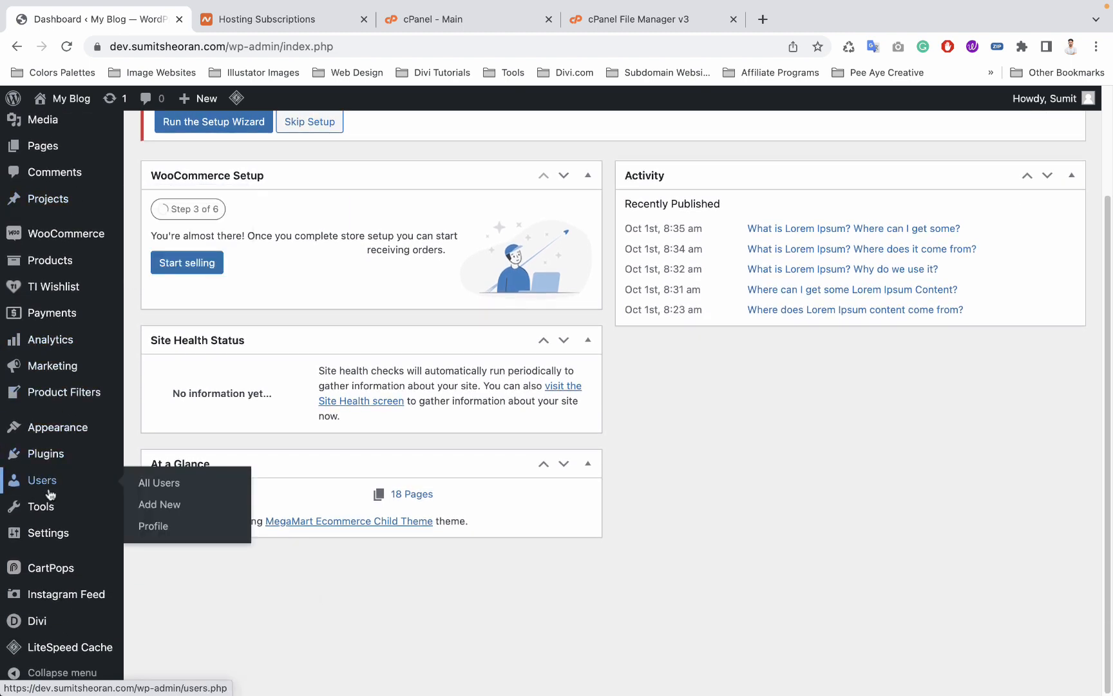
mouse_move(76, 537)
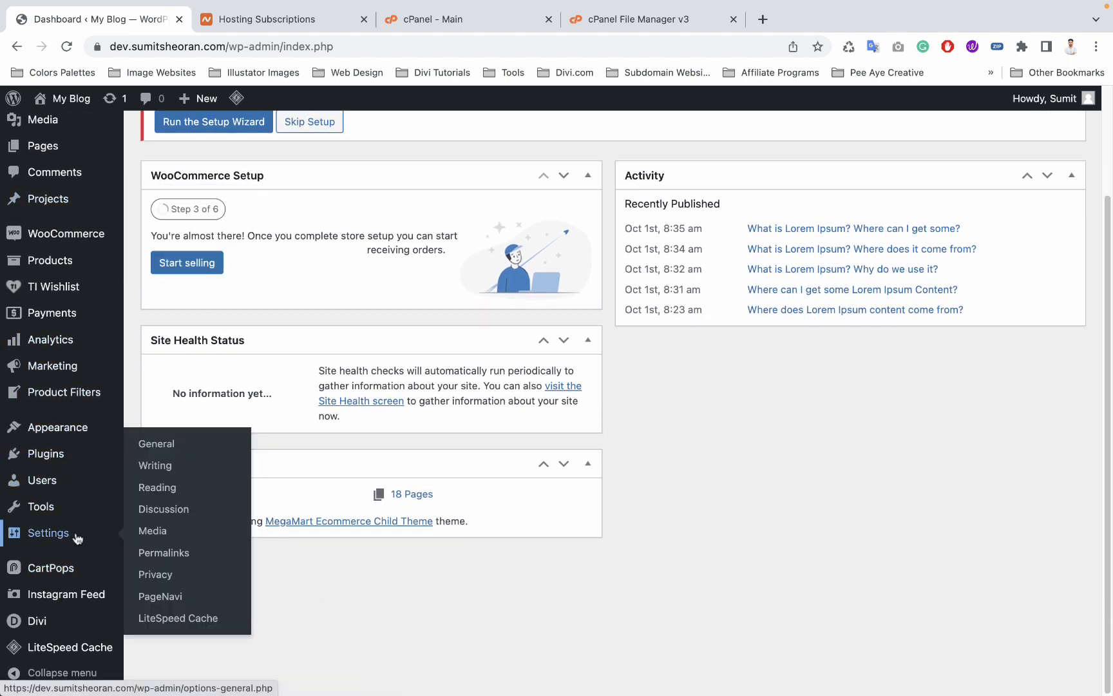
click(166, 555)
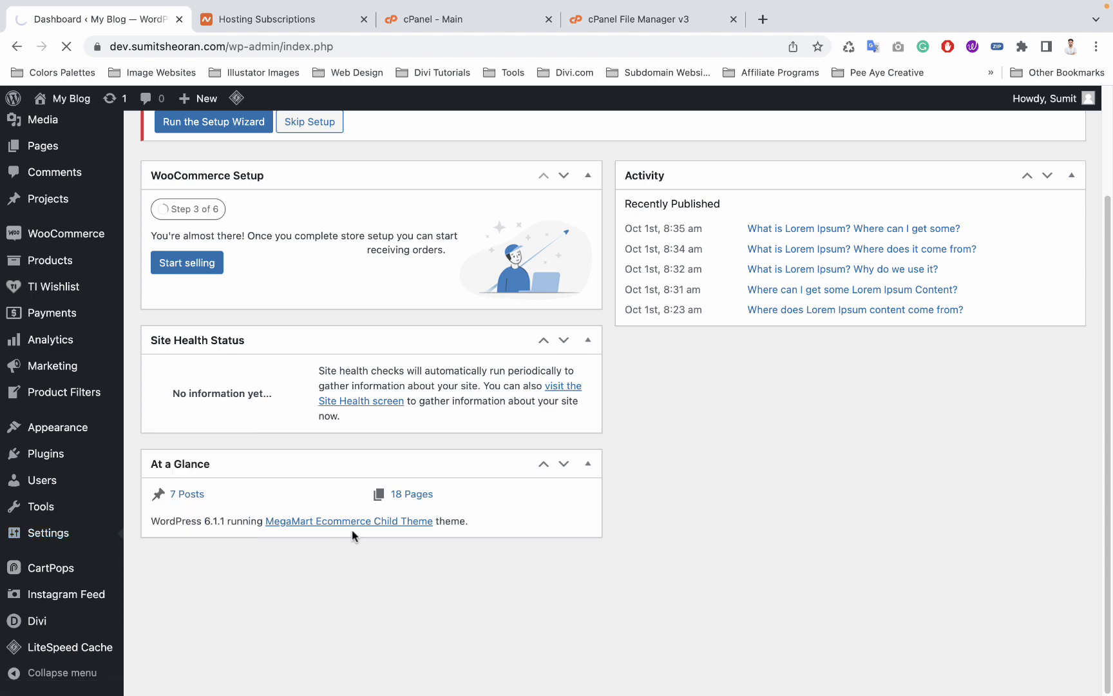
scroll(355, 513, down, 3)
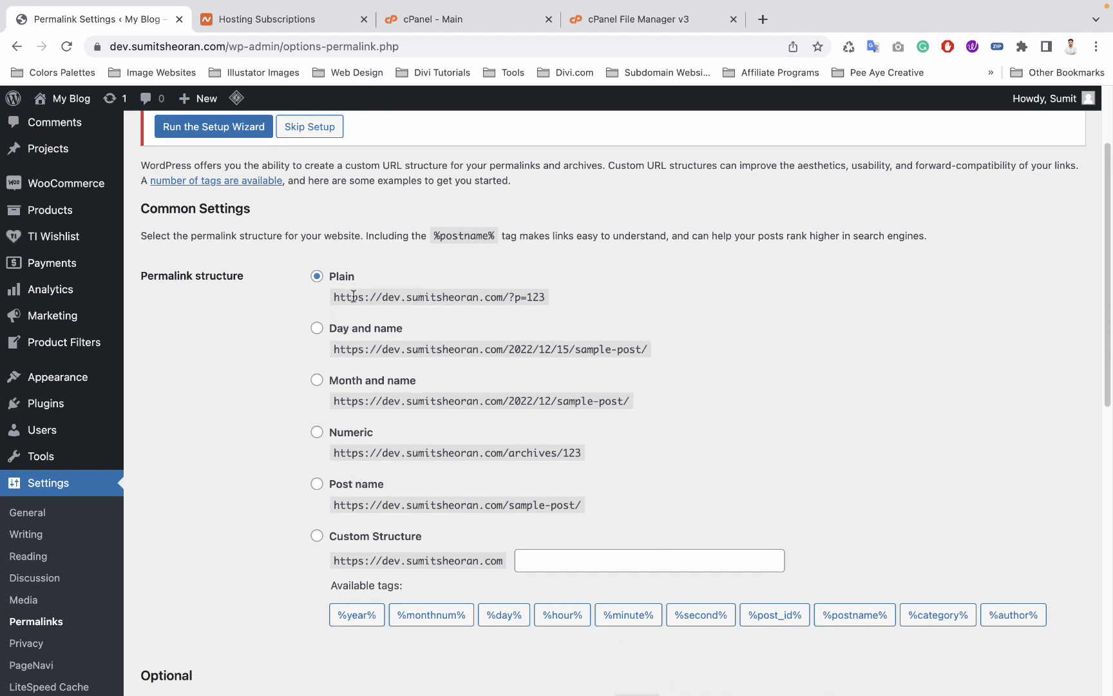
scroll(377, 344, down, 2)
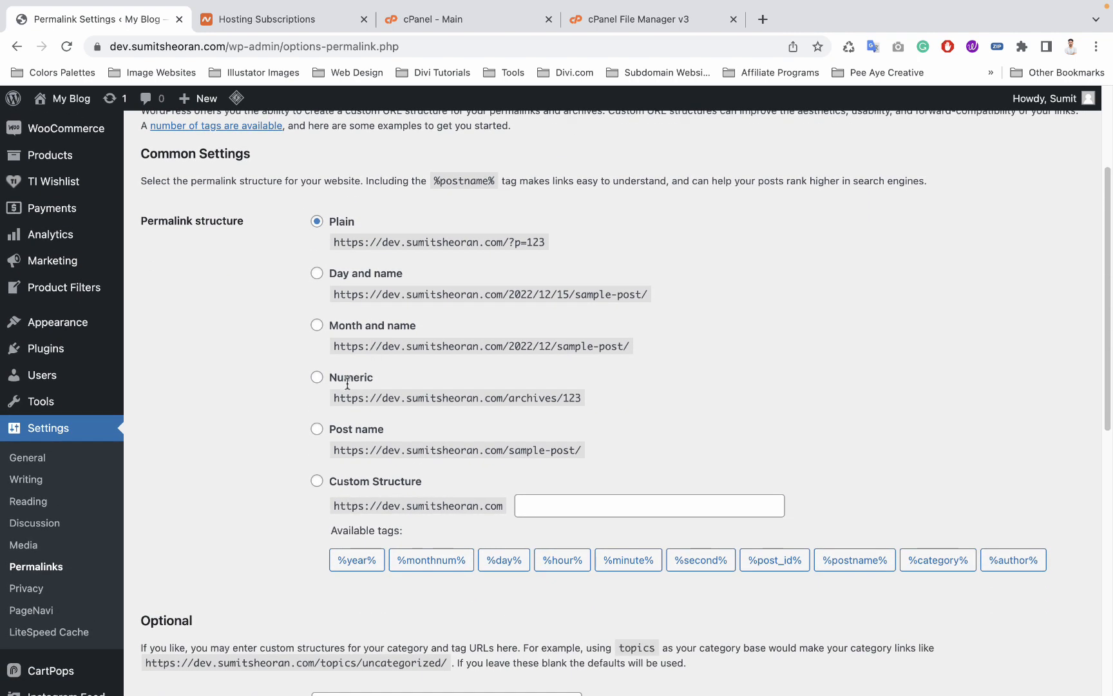
click(317, 430)
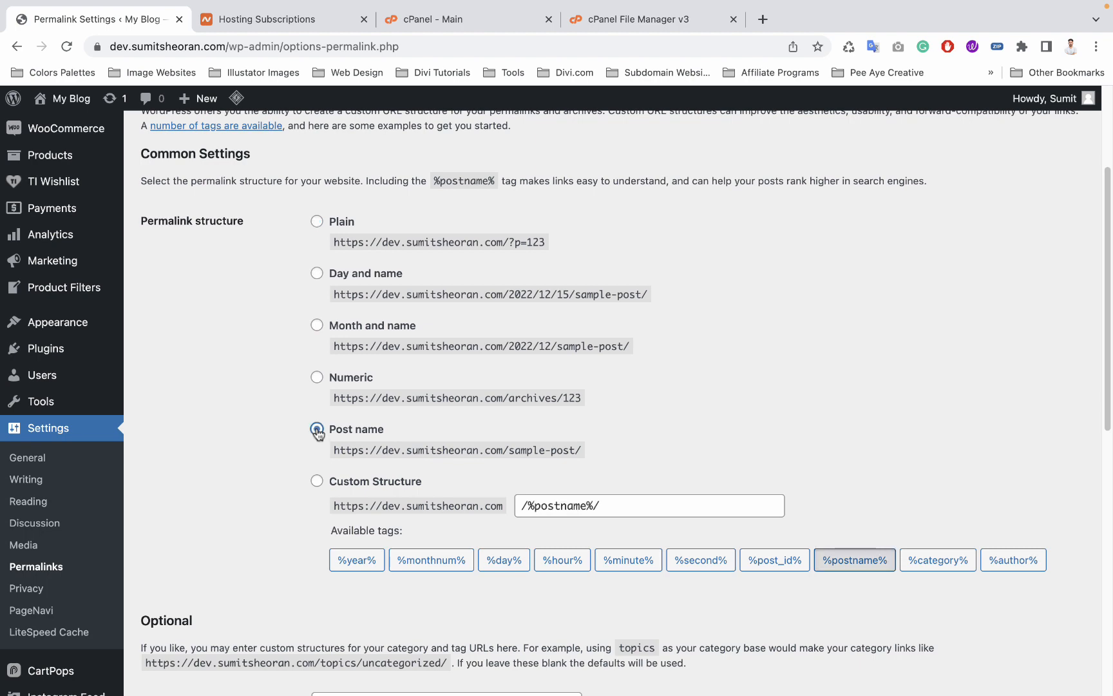
scroll(316, 427, down, 14)
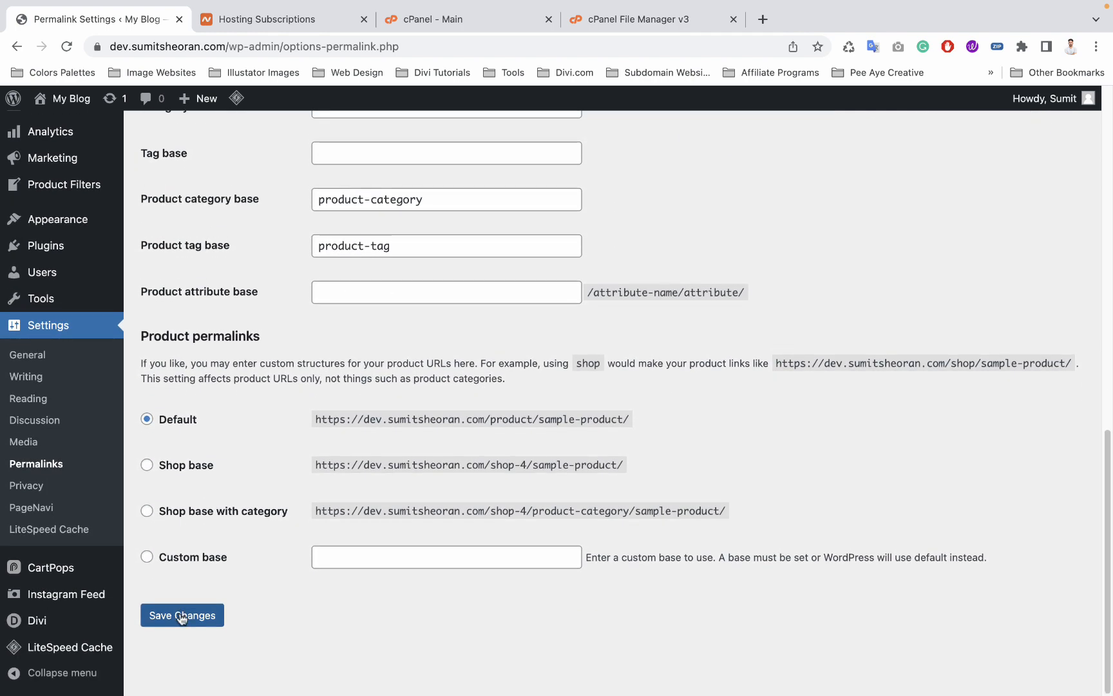
click(181, 616)
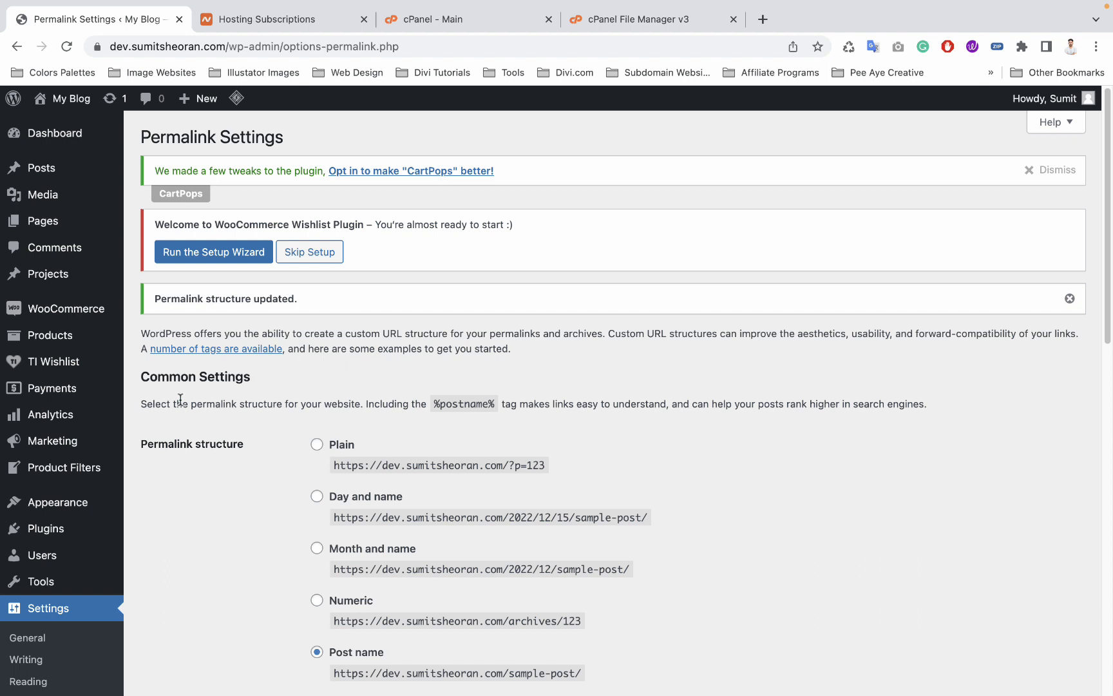
- Open the list of all pages and skip the WooCommerce Wishlist plugin's setup wizard
click(53, 227)
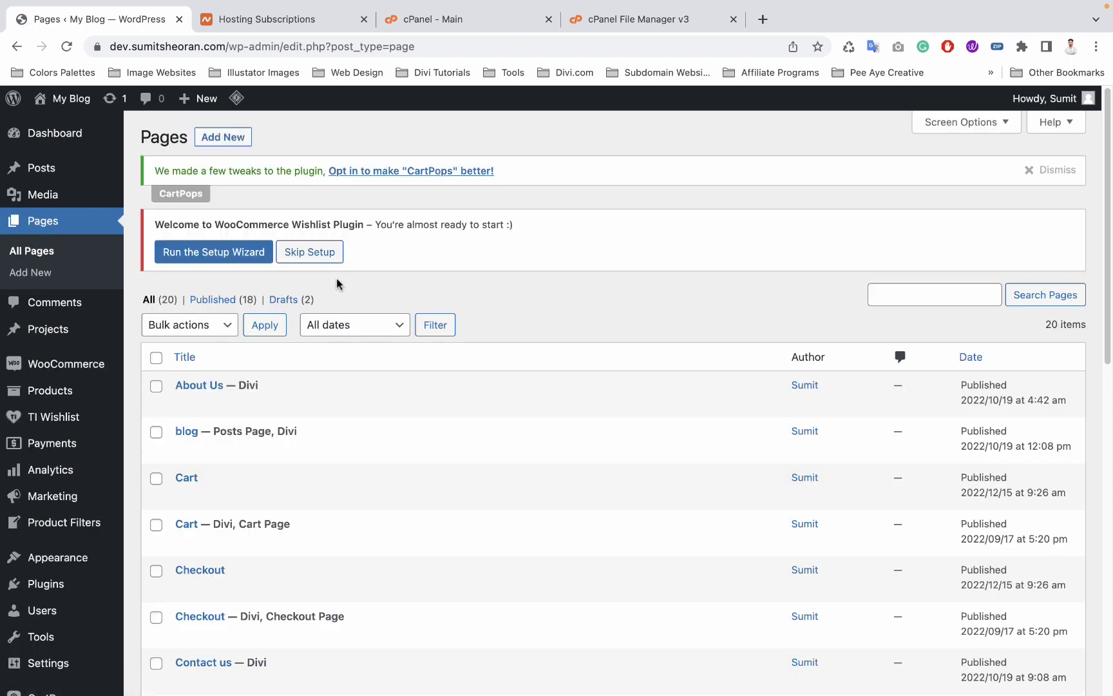
click(316, 260)
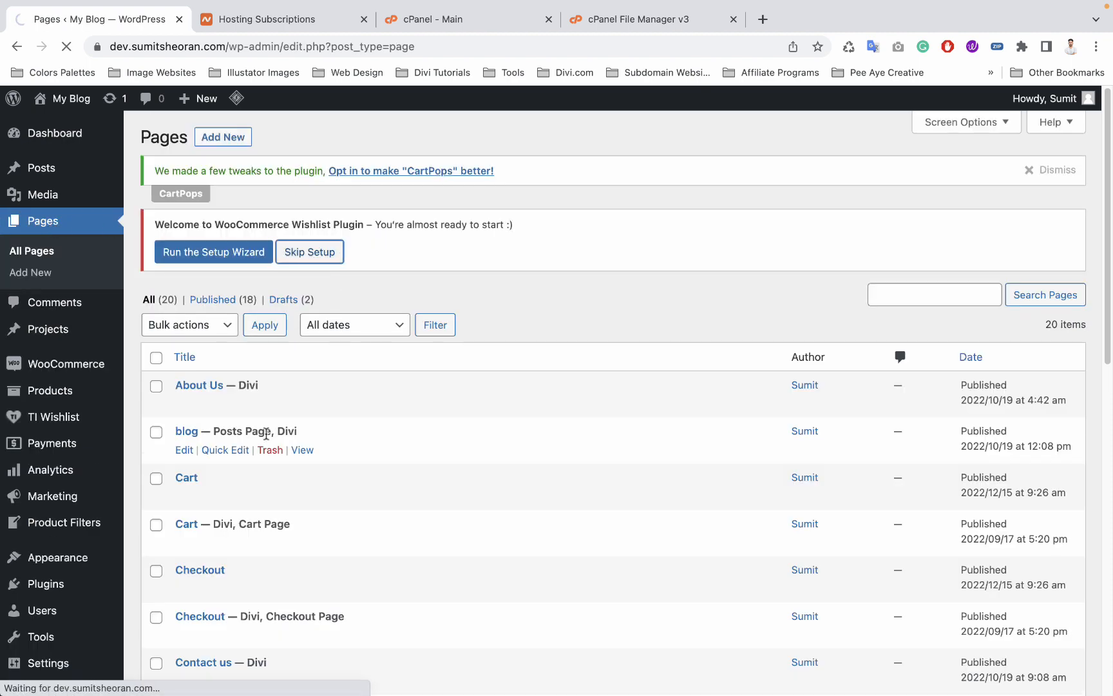
scroll(268, 436, down, 1)
scroll(268, 436, down, 1)
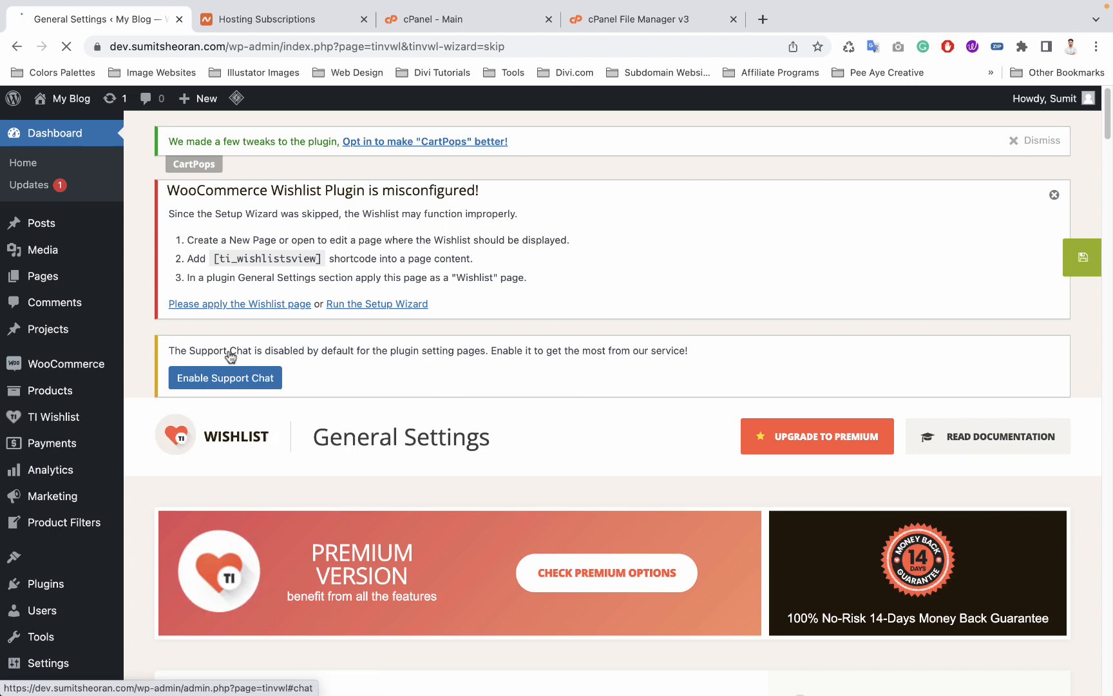
- Return to the list of all pages and trash the duplicate Cart page that is not marked Divi
click(67, 270)
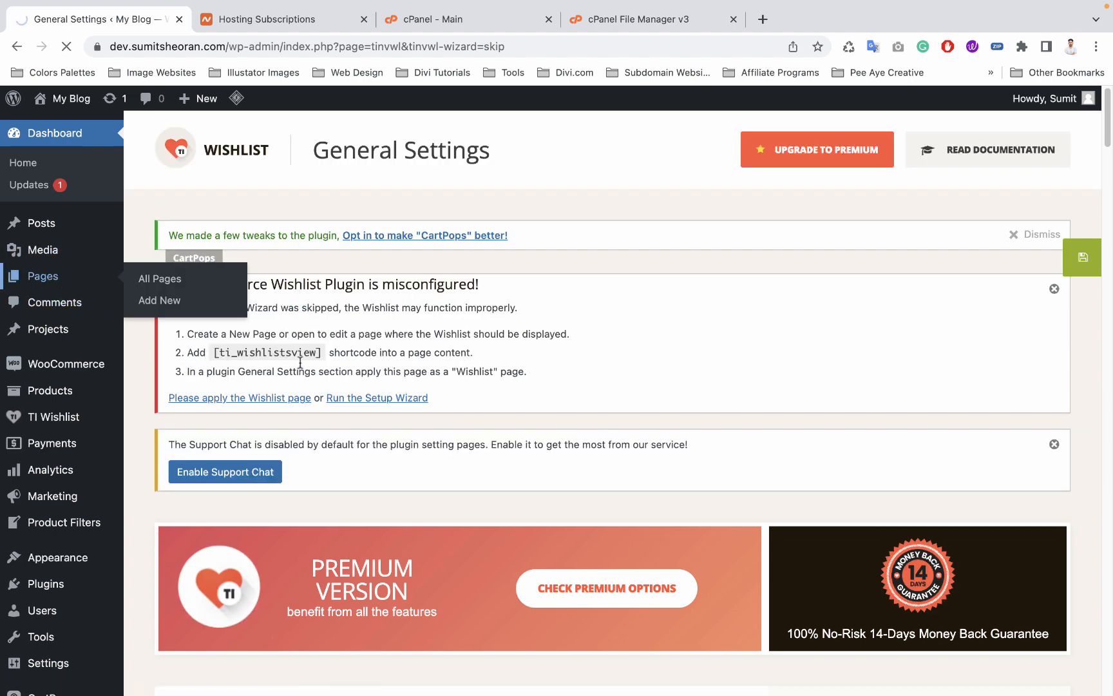
scroll(277, 375, down, 5)
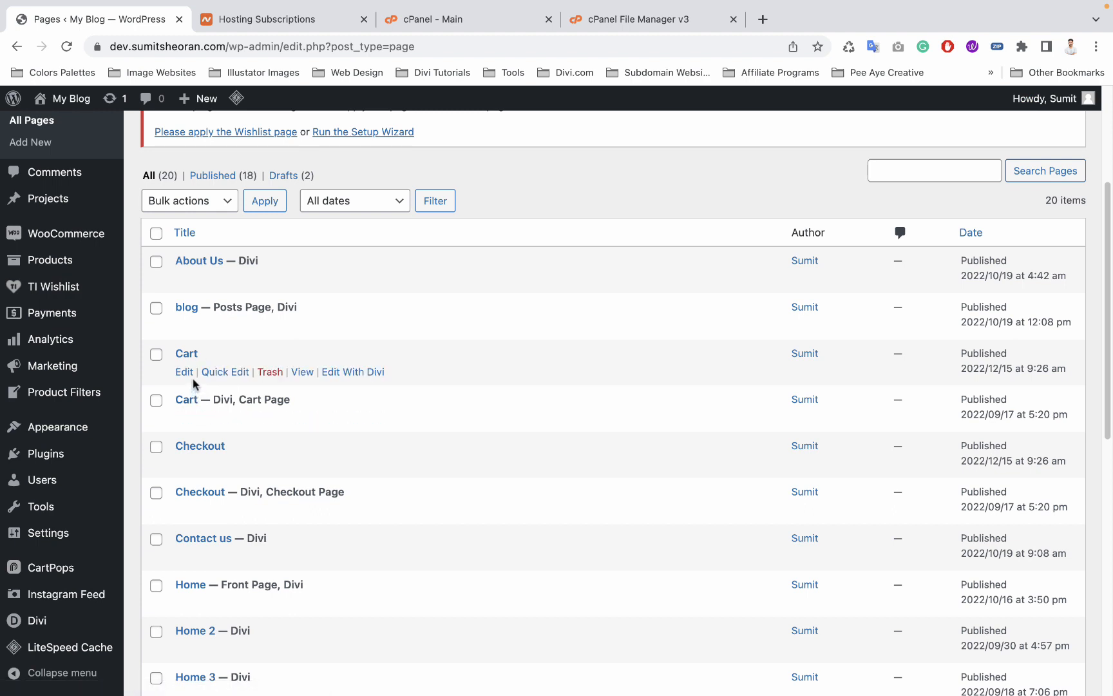
scroll(196, 376, down, 1)
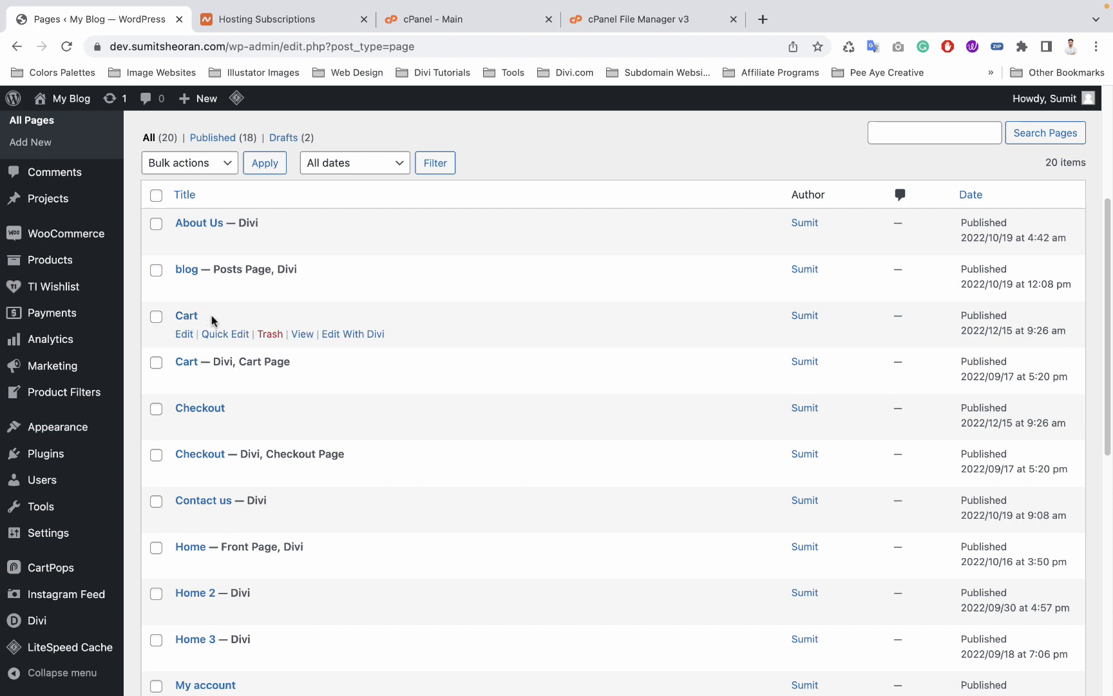
click(268, 336)
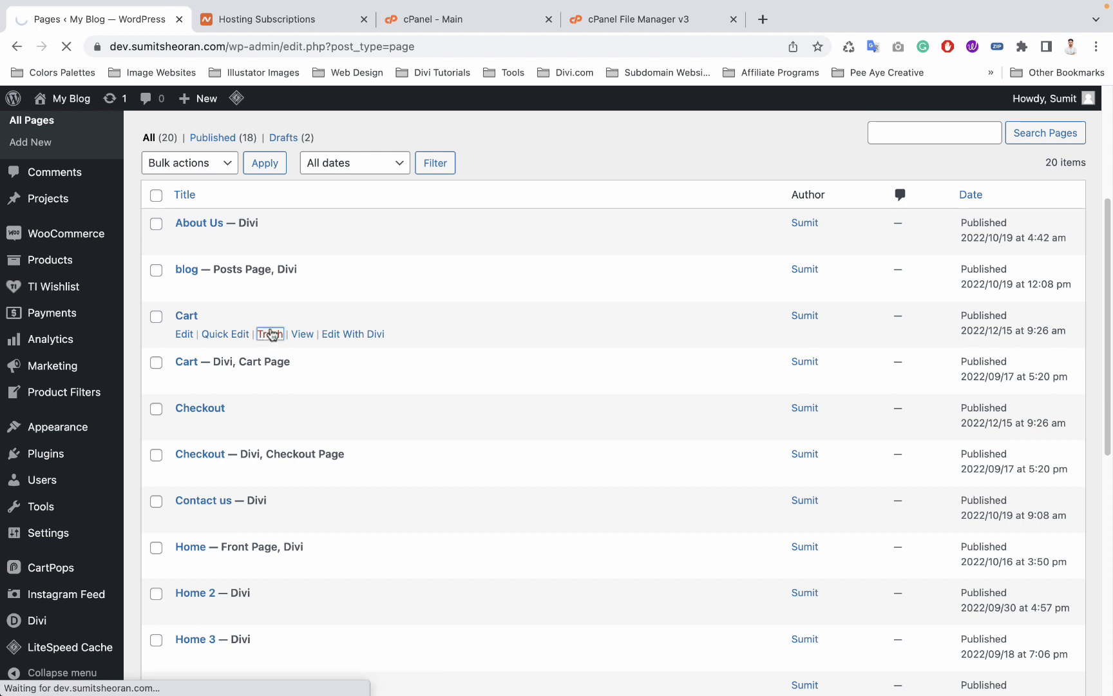
- Move the duplicate non-Divi Checkout, My account and Shop pages to the trash together and check the remaining pages
scroll(268, 339, down, 5)
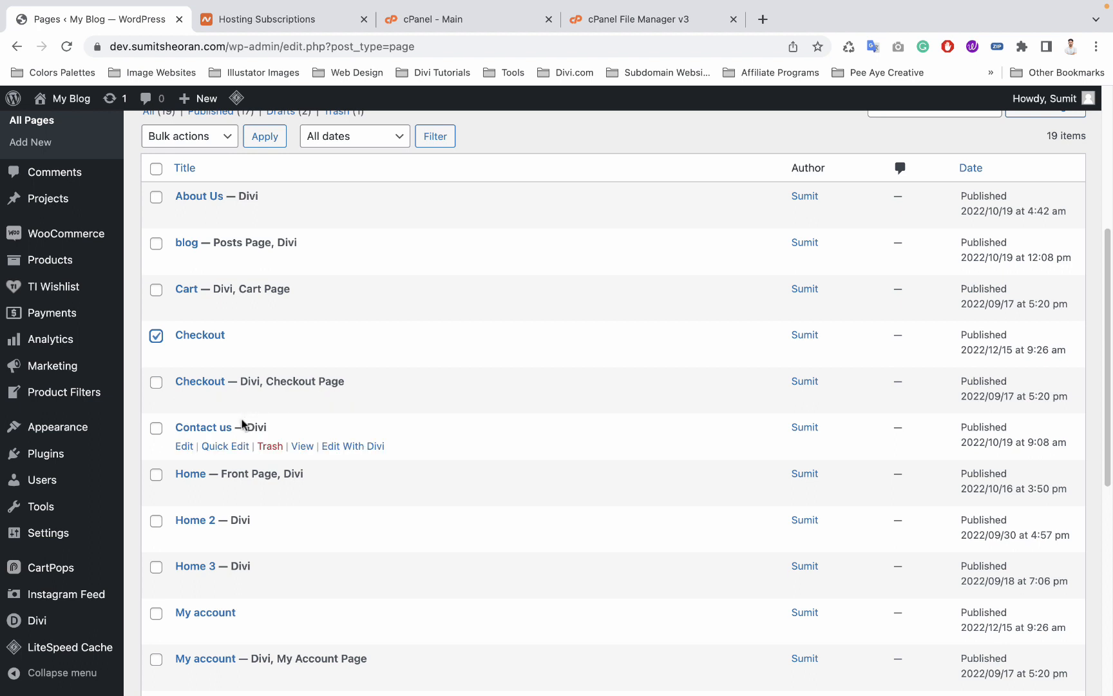
scroll(241, 425, down, 4)
scroll(230, 430, down, 1)
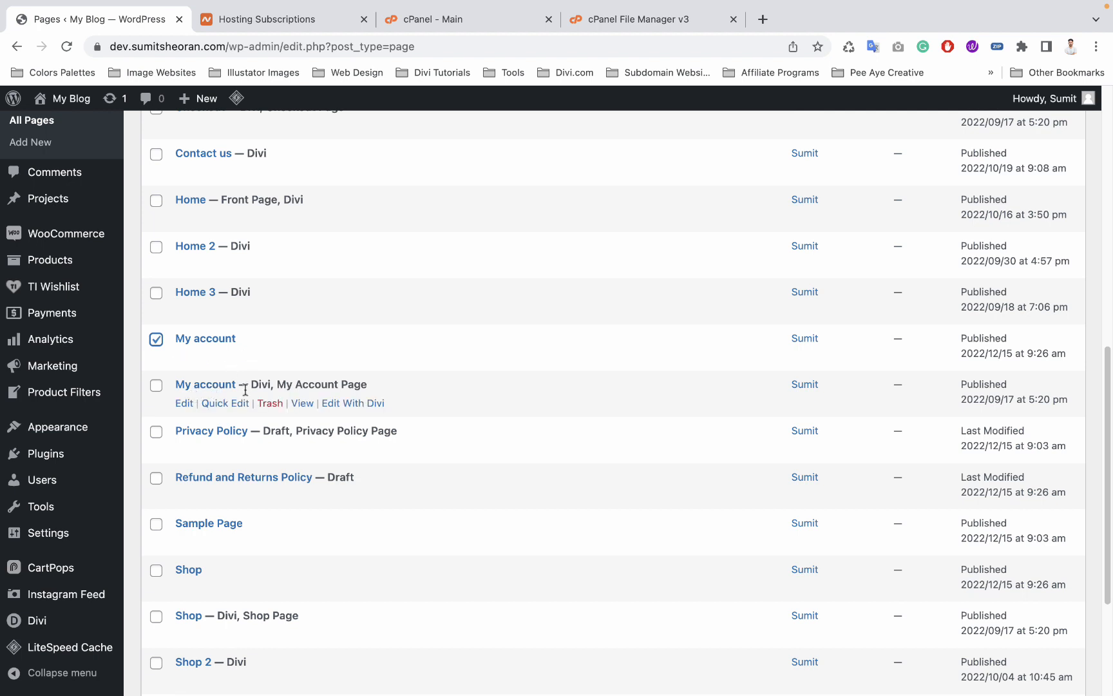
scroll(153, 425, down, 3)
click(156, 447)
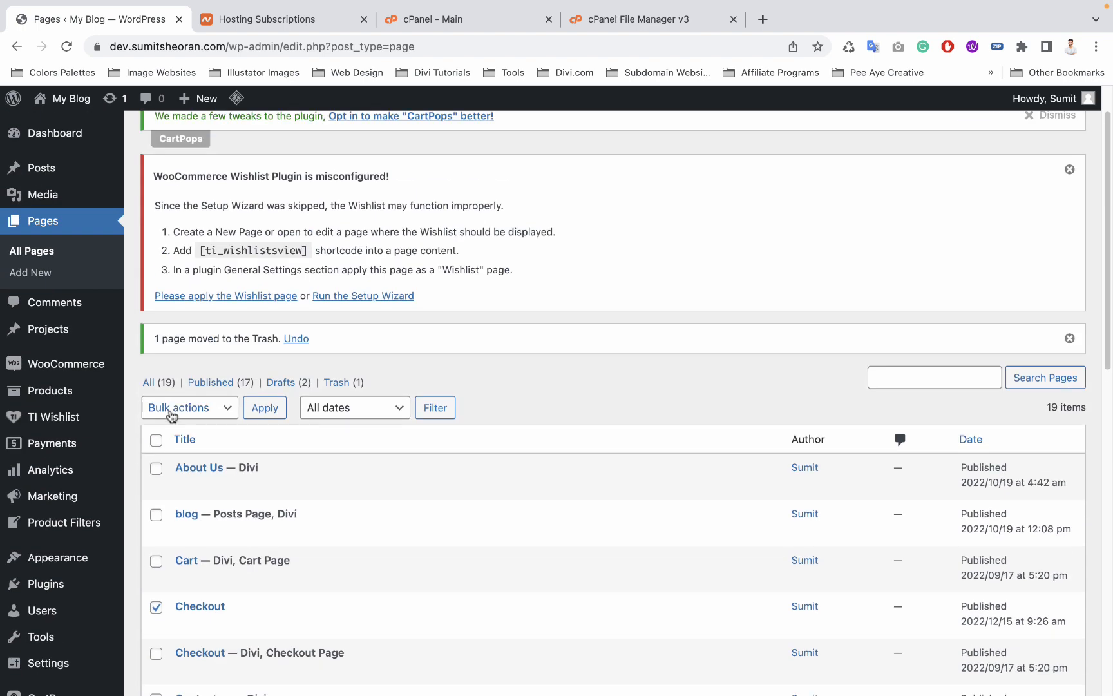
click(176, 413)
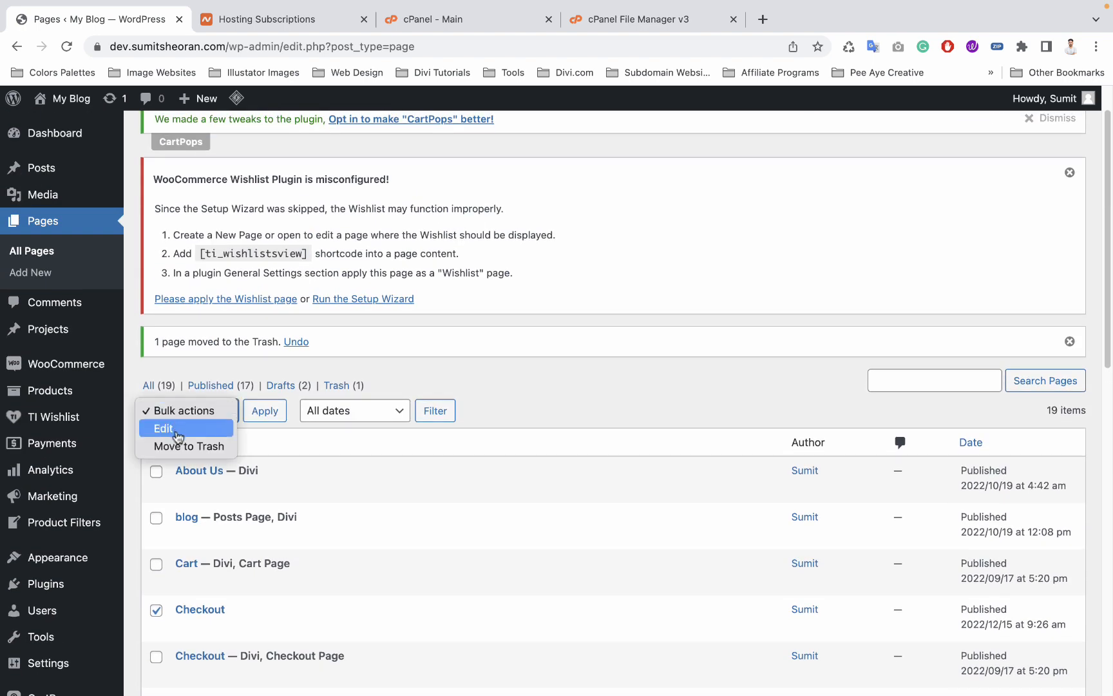
click(184, 446)
click(253, 415)
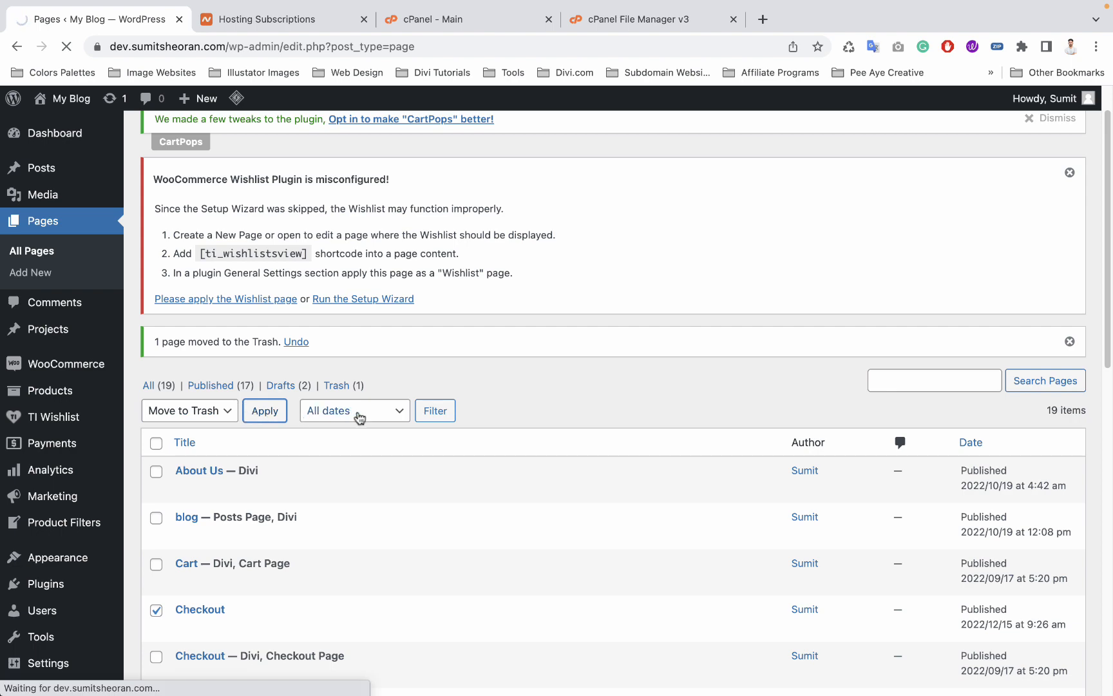
scroll(357, 416, down, 3)
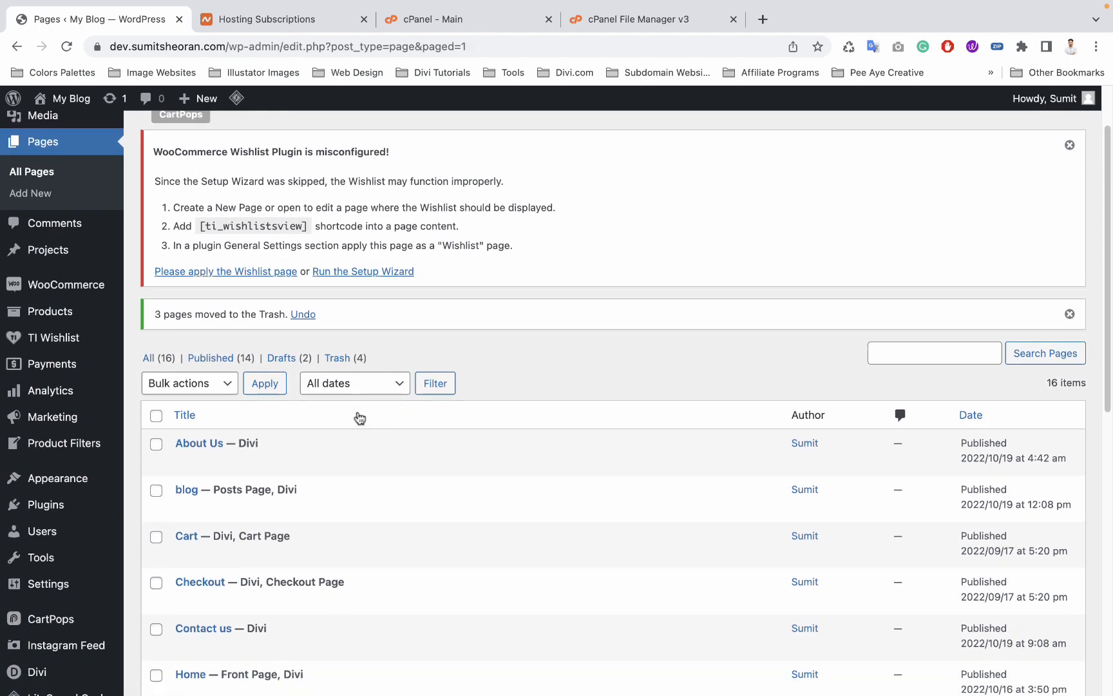
scroll(354, 413, down, 10)
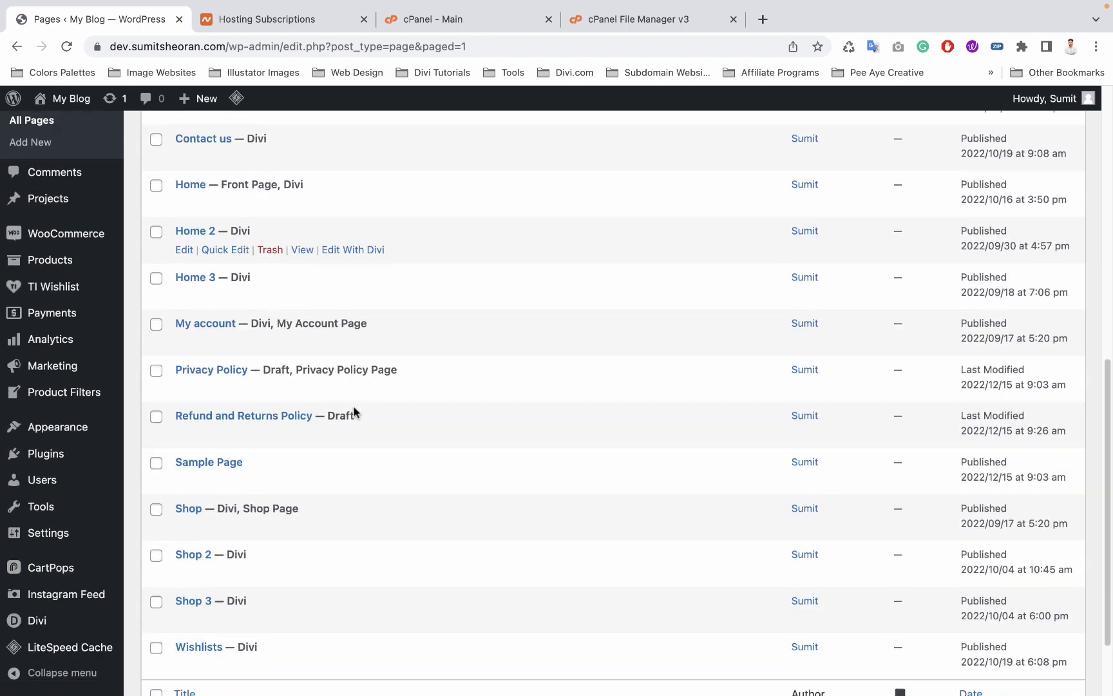
scroll(351, 420, down, 2)
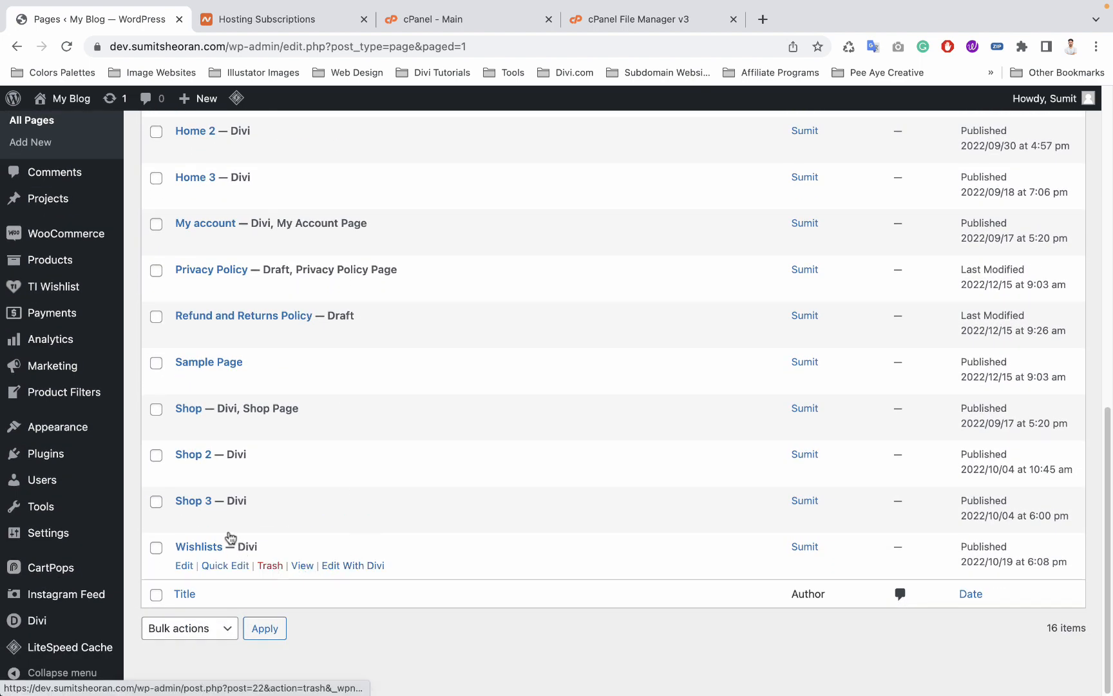
scroll(221, 454, up, 8)
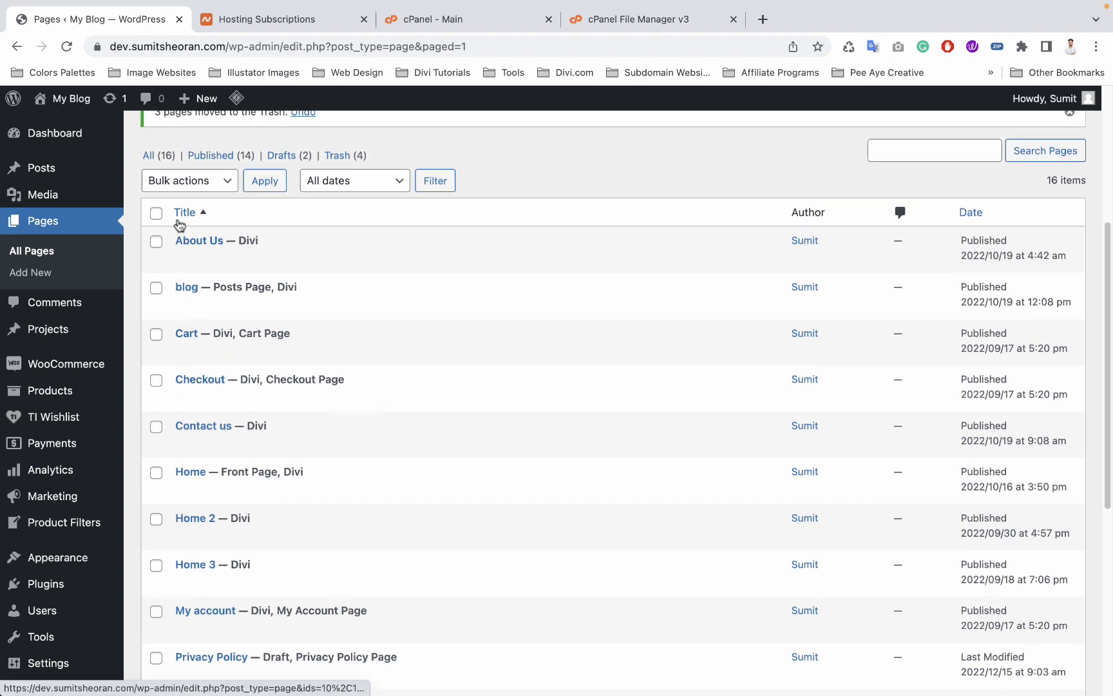
- Open WooCommerce's advanced page setup settings and review the assigned cart, checkout, account and terms pages
scroll(57, 371, down, 1)
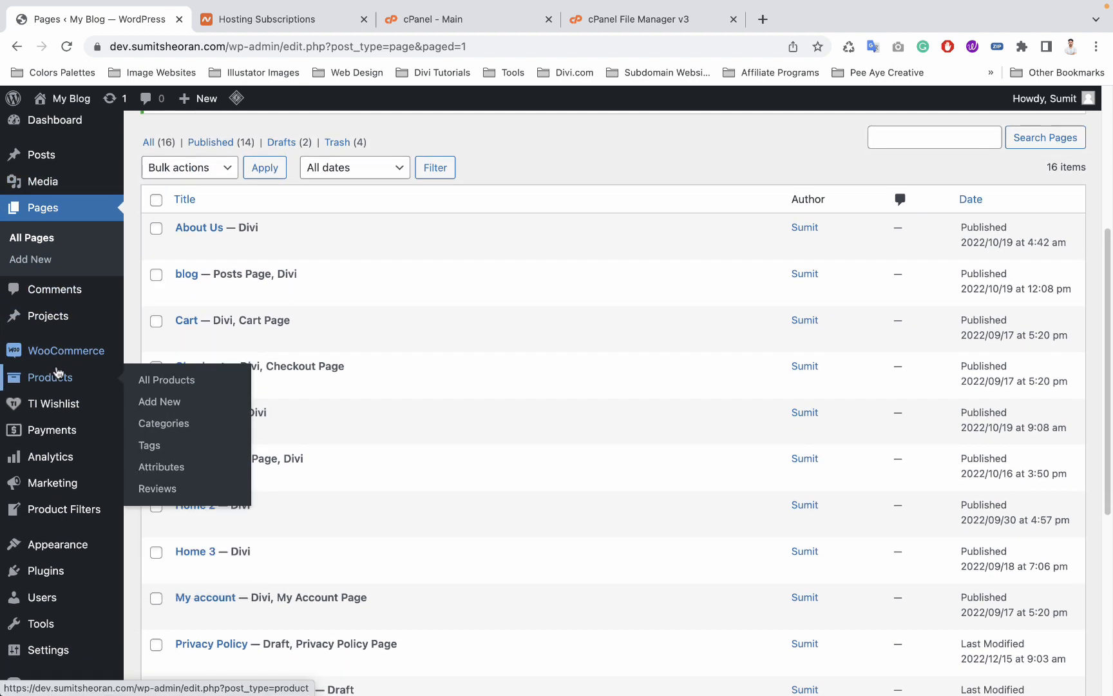
mouse_move(90, 355)
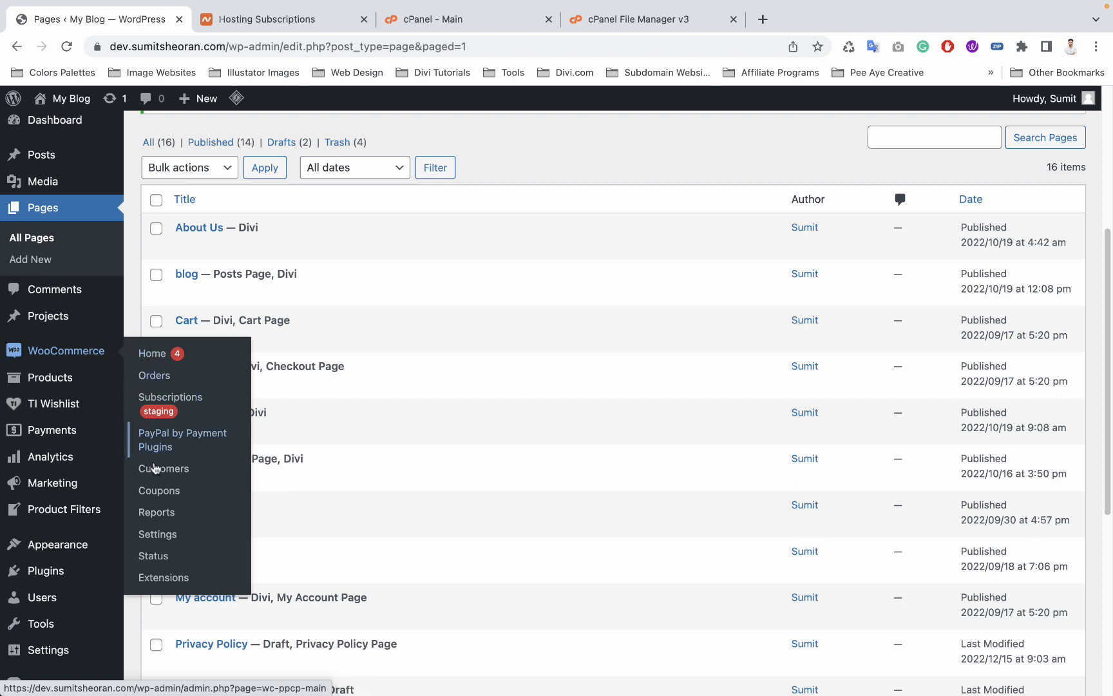
click(154, 535)
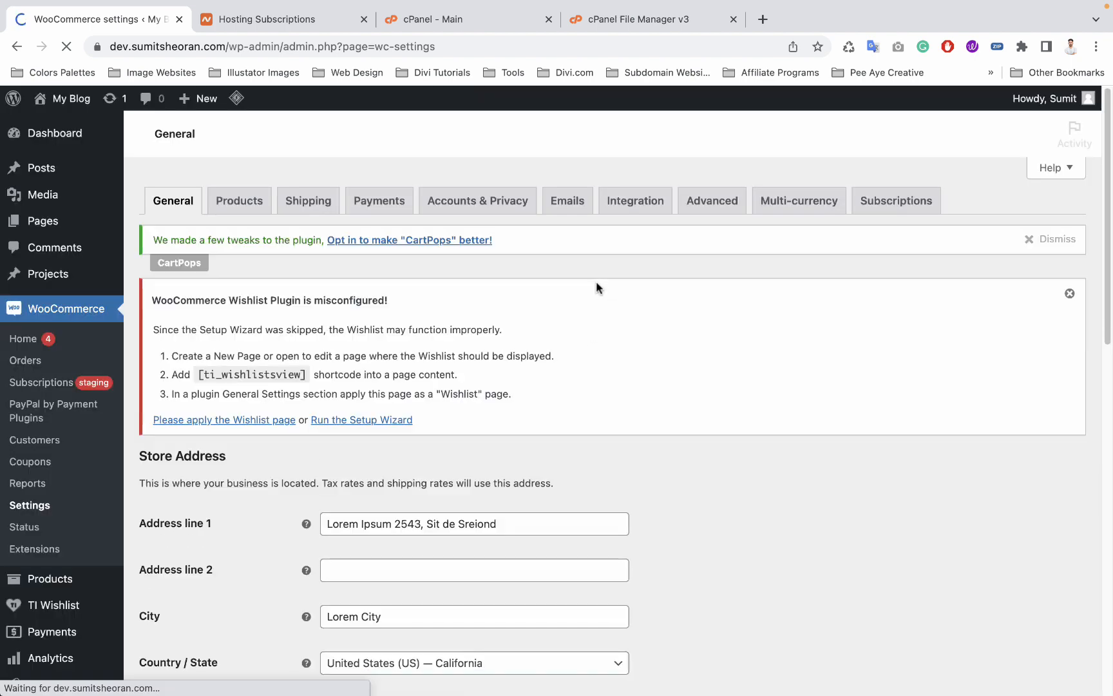
click(694, 202)
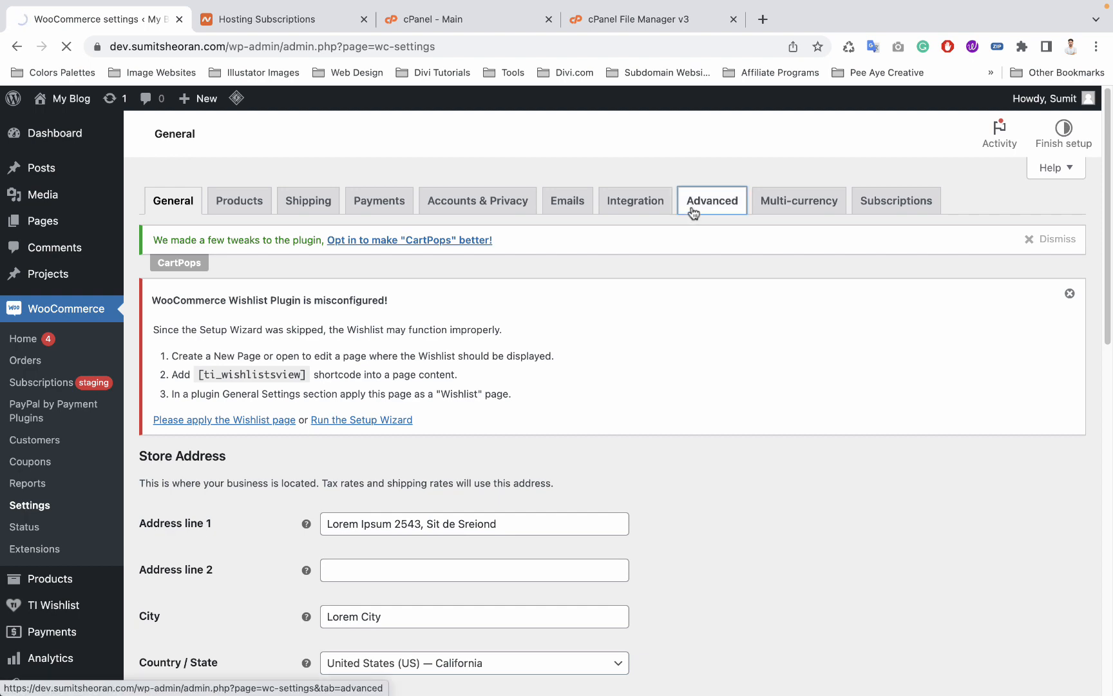
scroll(485, 391, down, 3)
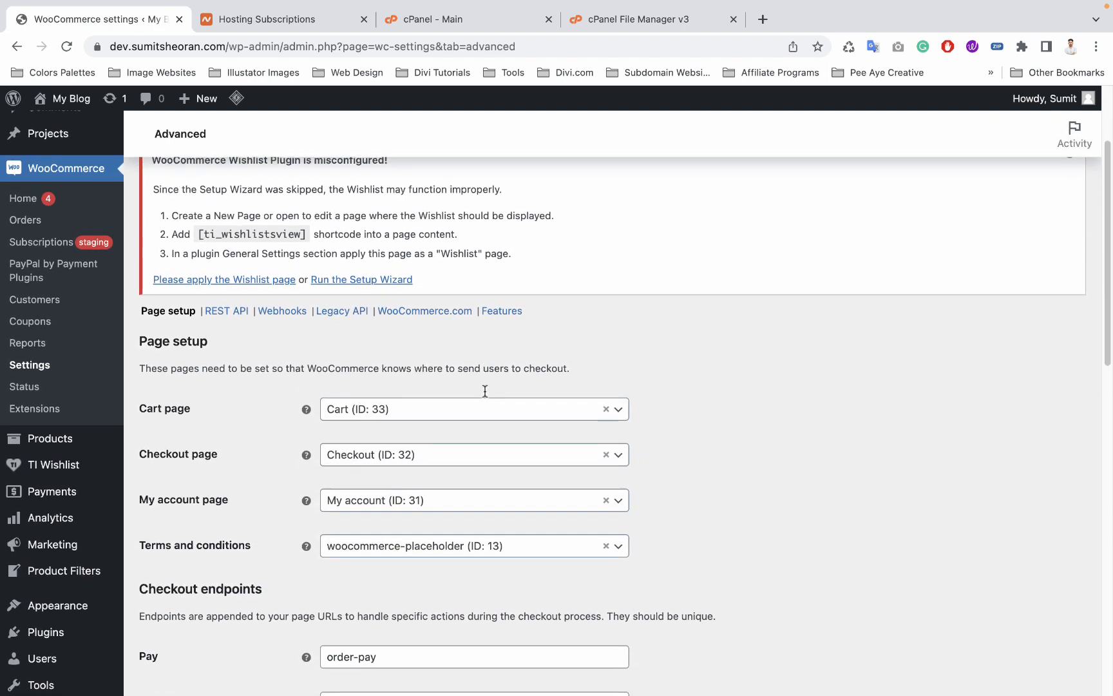
scroll(485, 391, down, 2)
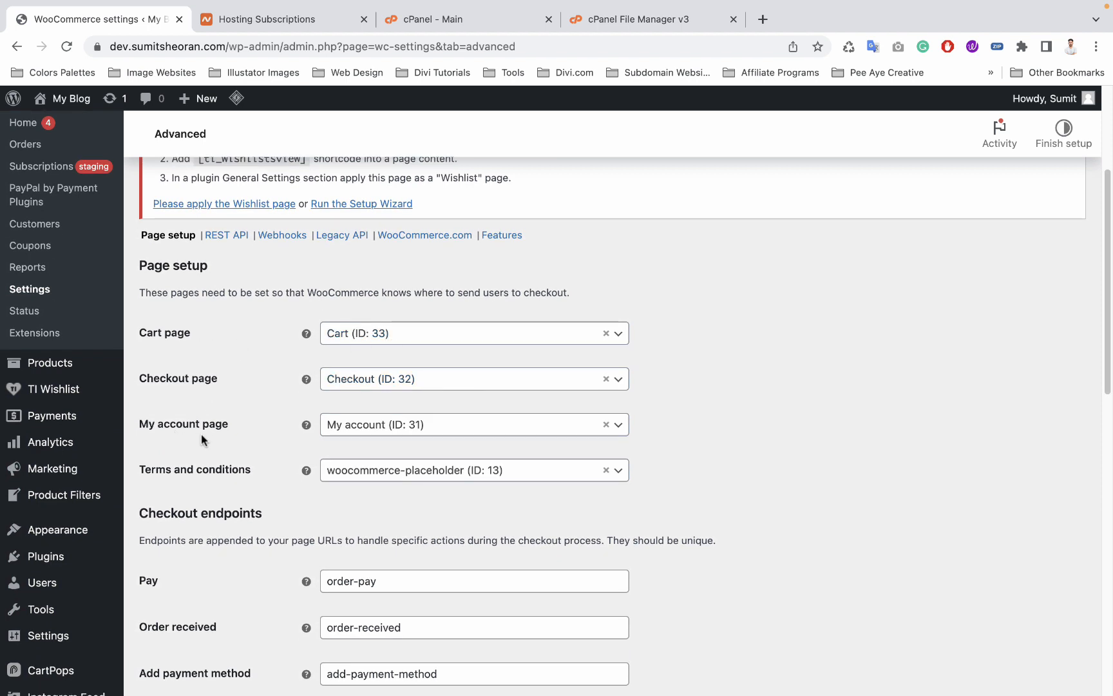
- Keep Cart (ID: 33) as the cart page, save the advanced WooCommerce settings and recheck the page assignments
scroll(460, 368, down, 1)
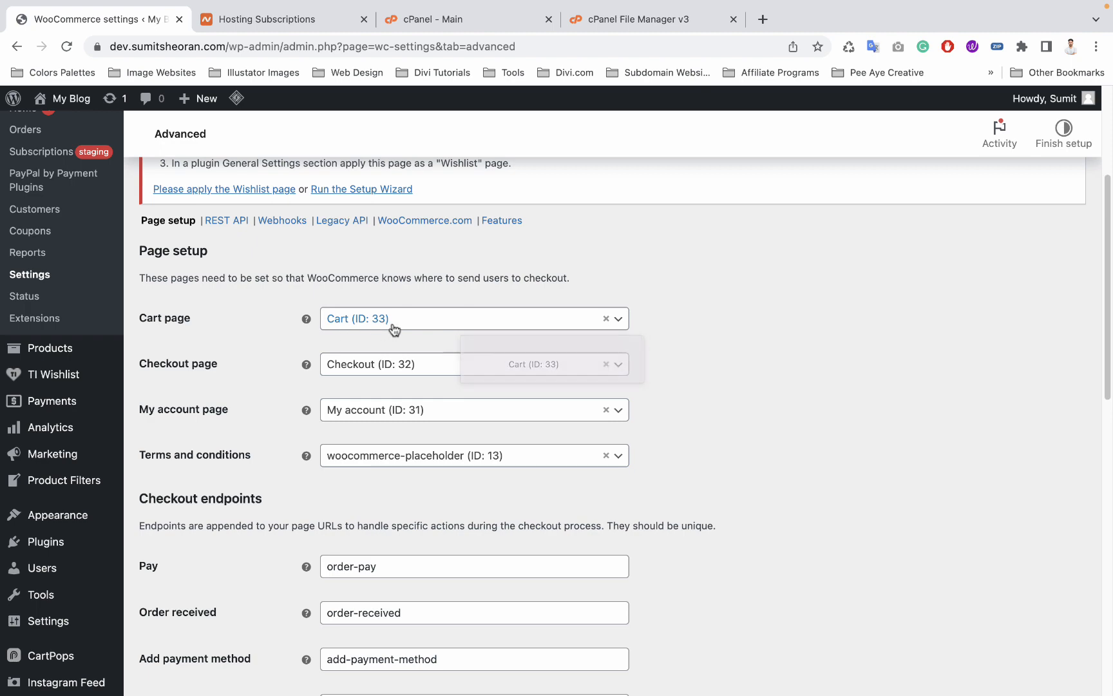
click(346, 327)
click(488, 324)
scroll(335, 419, down, 10)
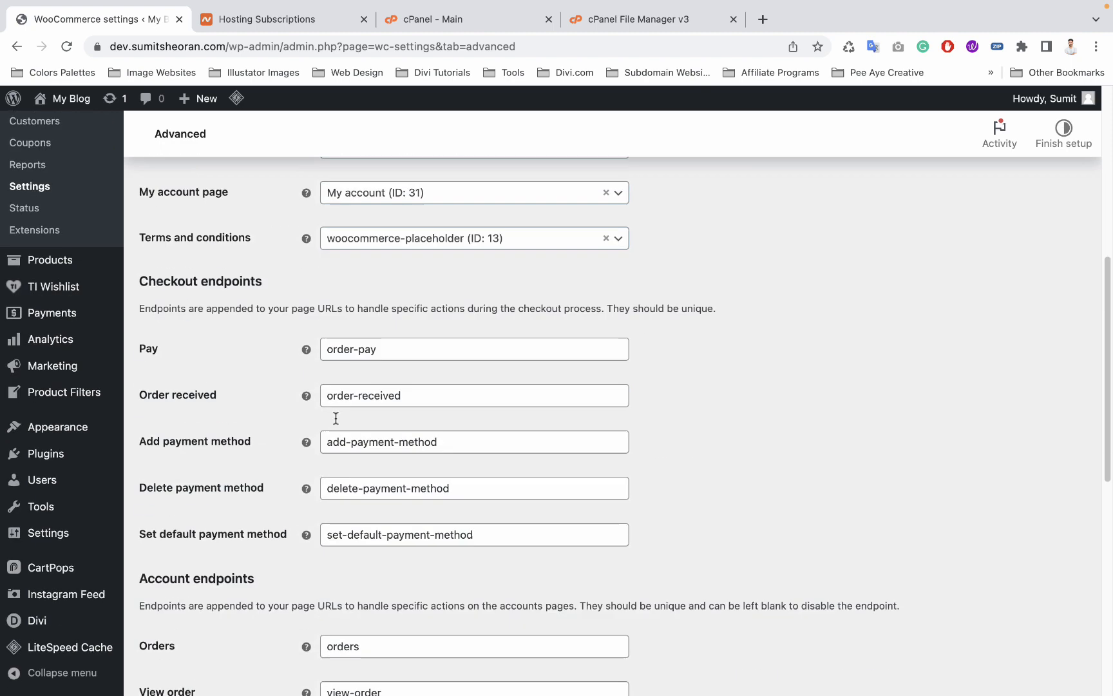
click(165, 612)
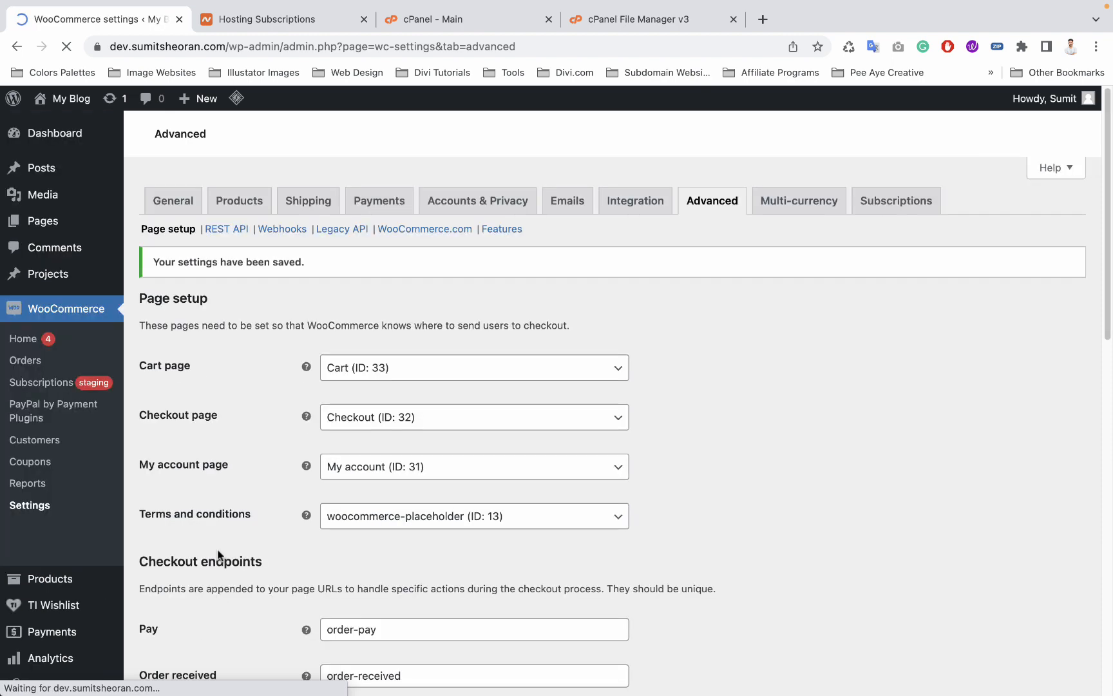
scroll(289, 451, down, 5)
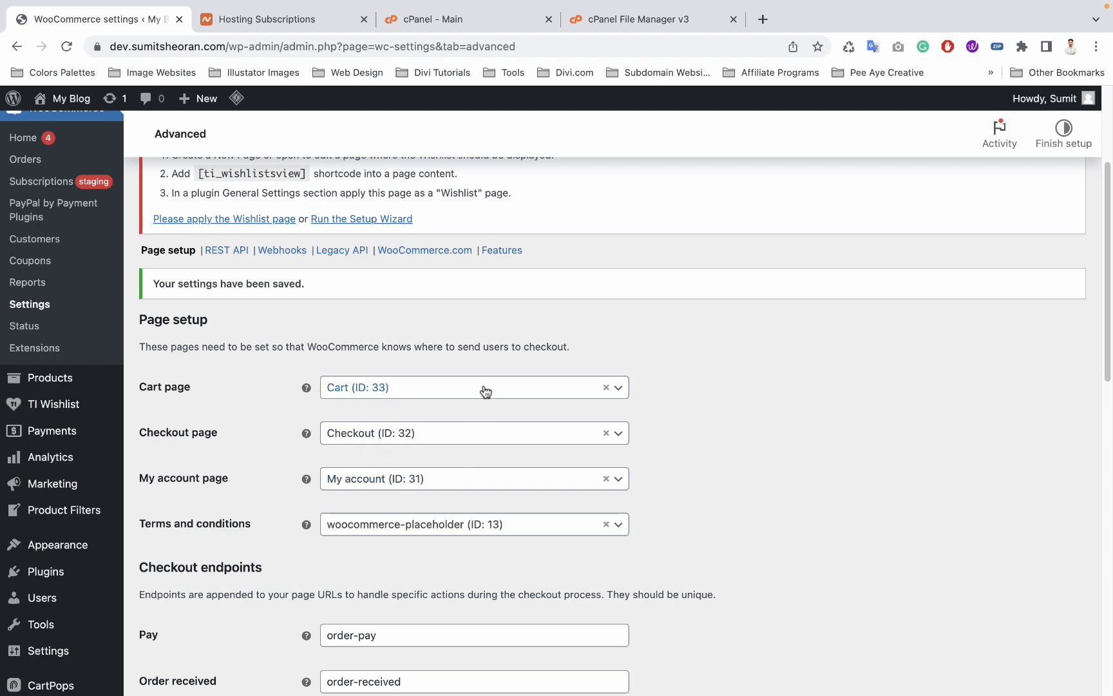
- Review the saved WooCommerce page setup assignments and return to the WordPress dashboard
scroll(440, 475, down, 1)
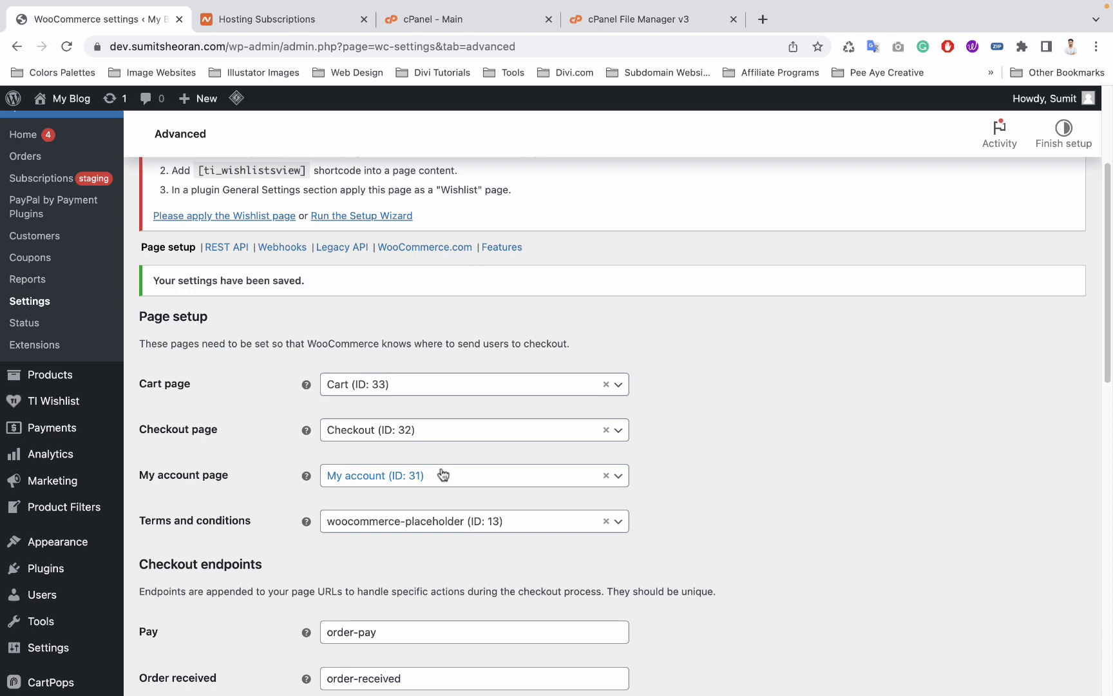
scroll(444, 475, down, 3)
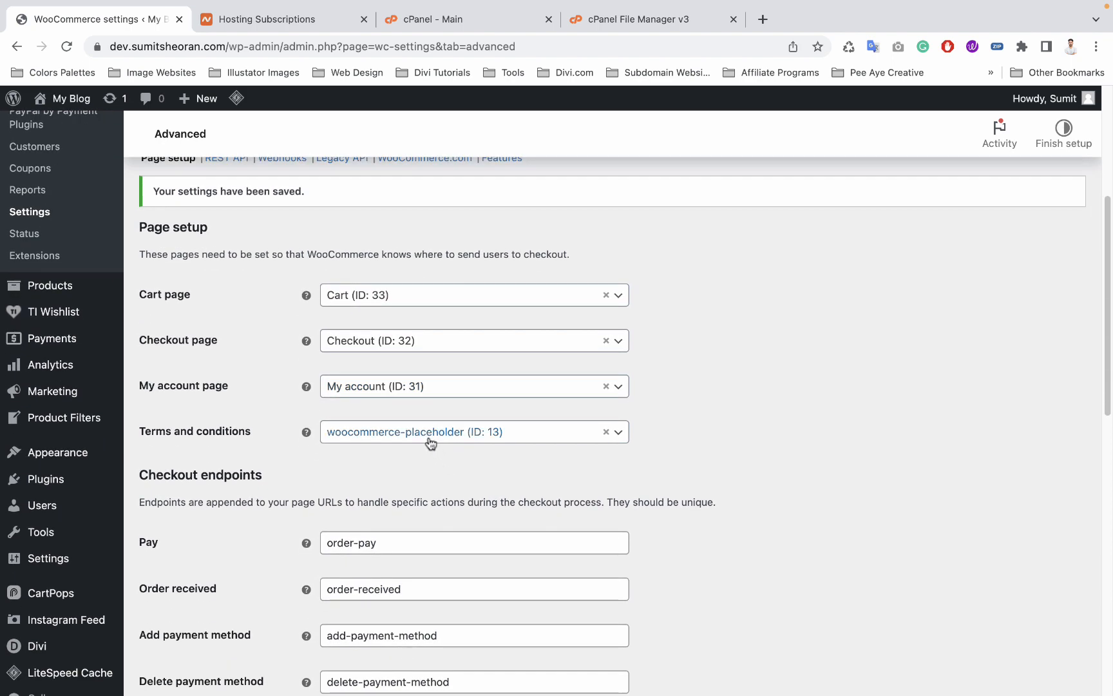
scroll(236, 430, down, 1)
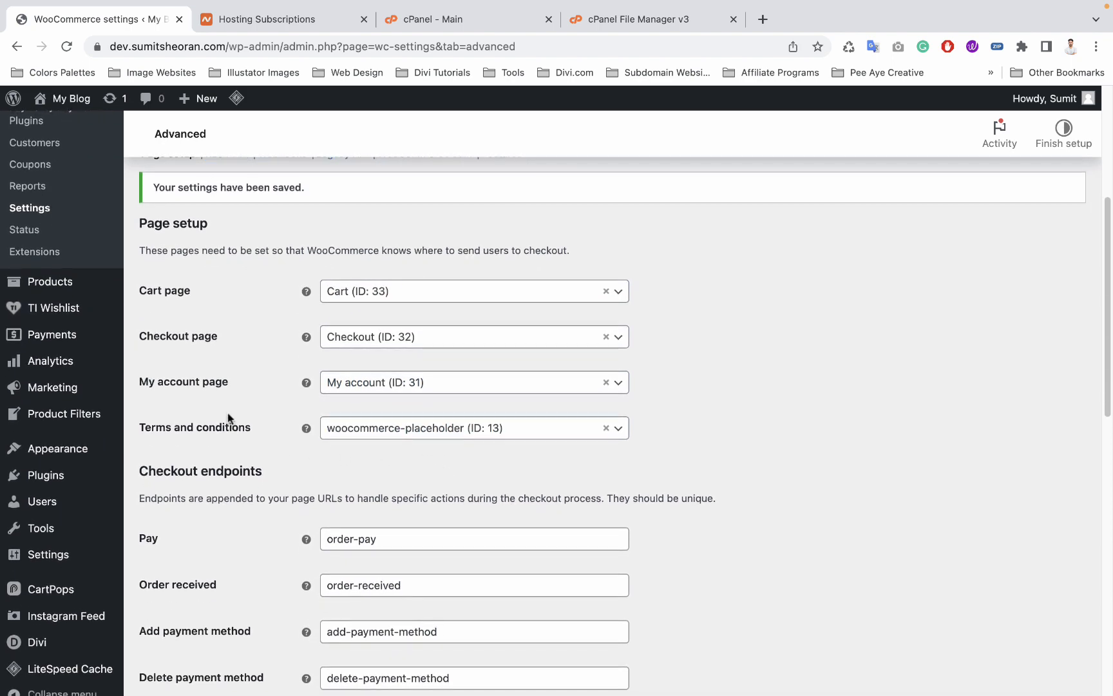
scroll(212, 422, down, 2)
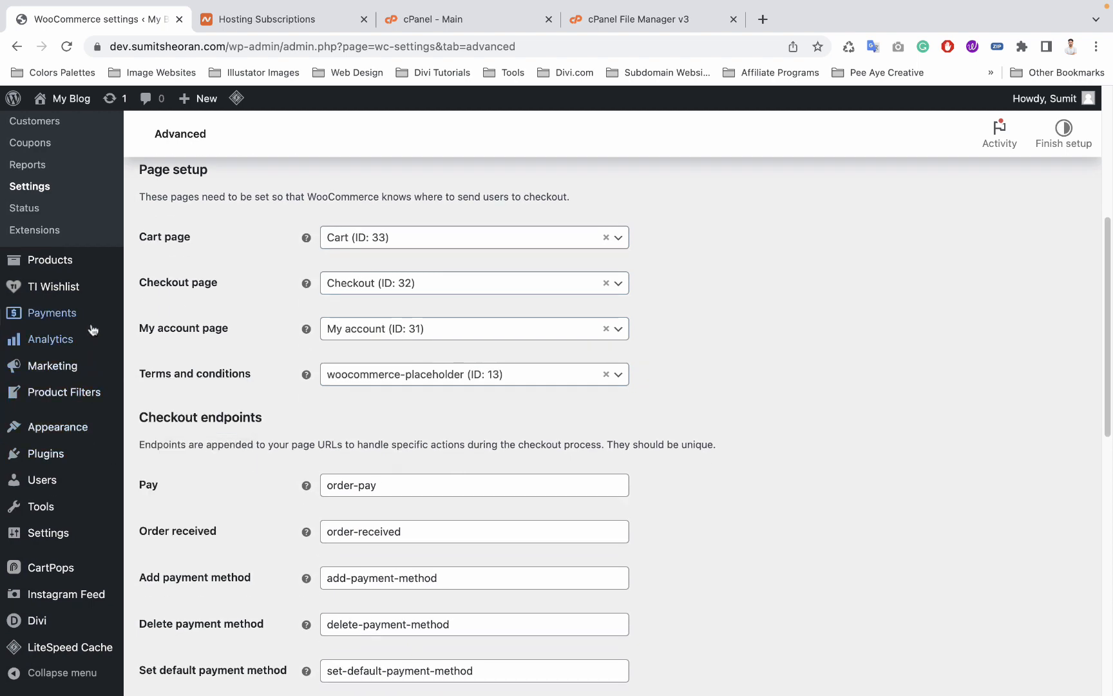
scroll(65, 277, up, 4)
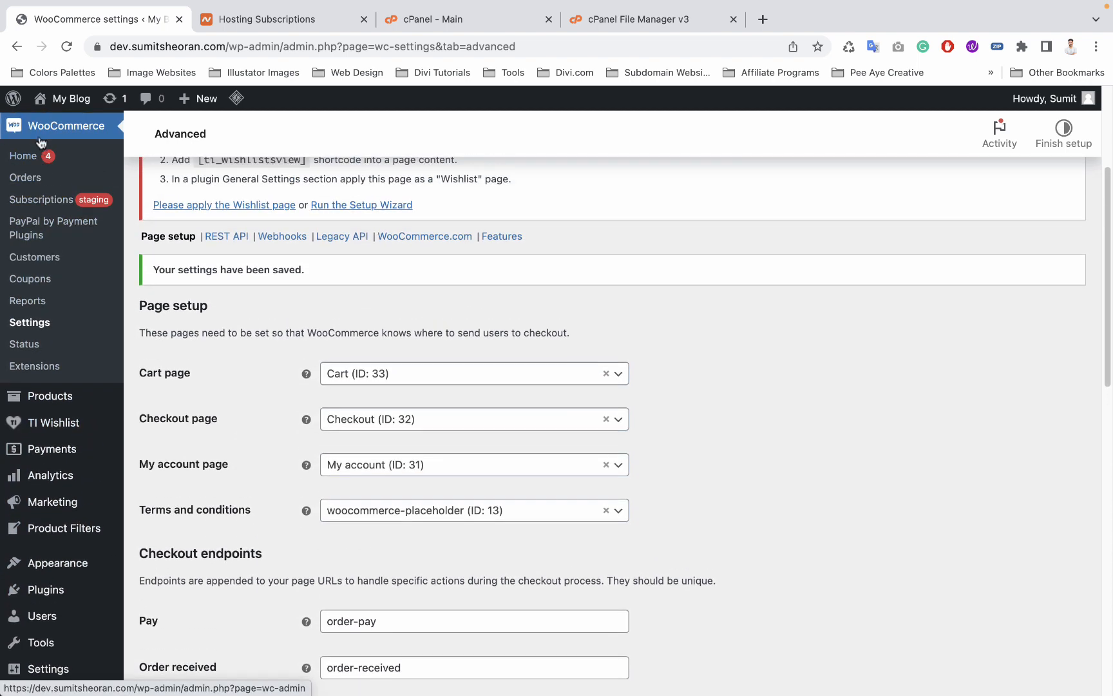
scroll(41, 142, up, 5)
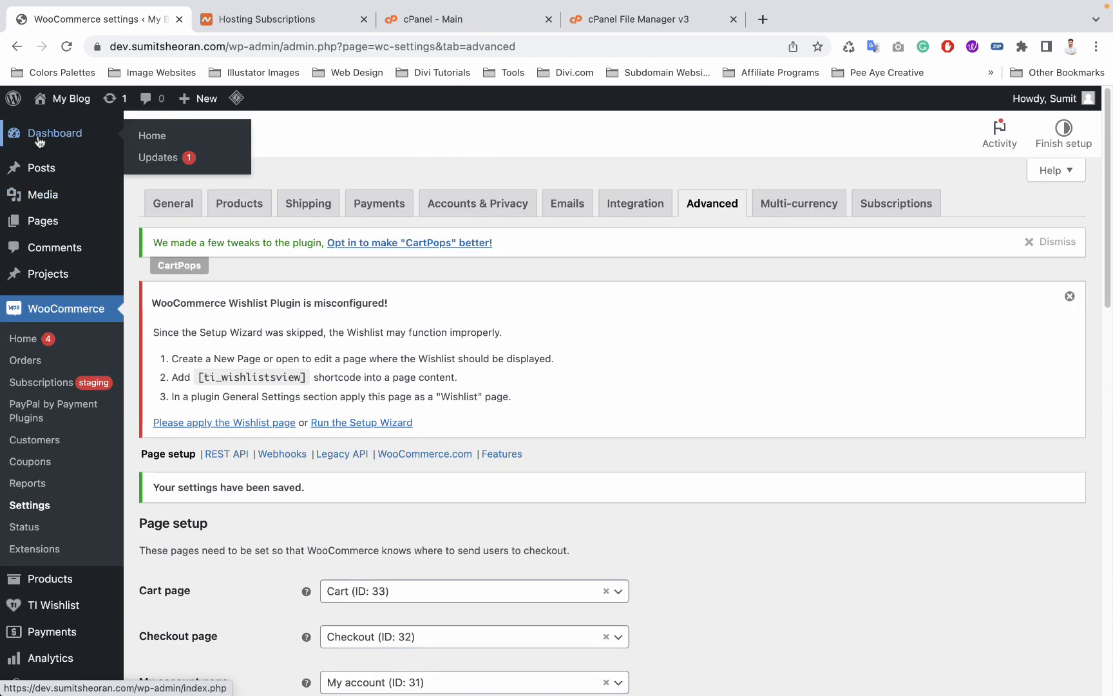
click(38, 140)
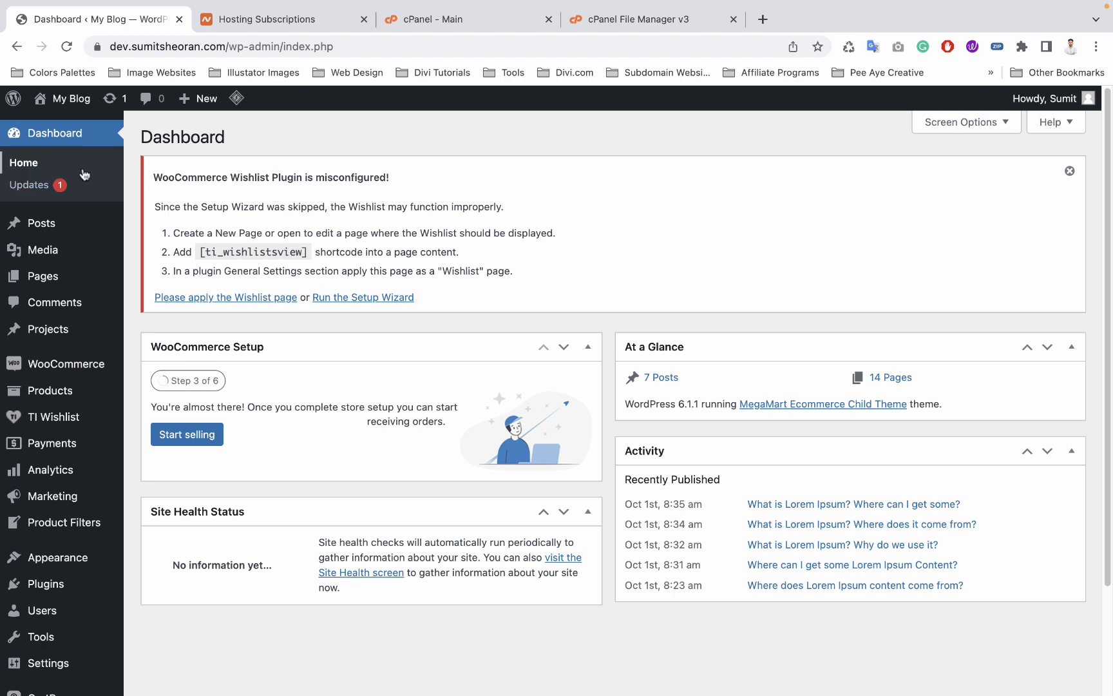
- Open the TI Wishlist export/import settings and go to the import settings section
mouse_move(76, 416)
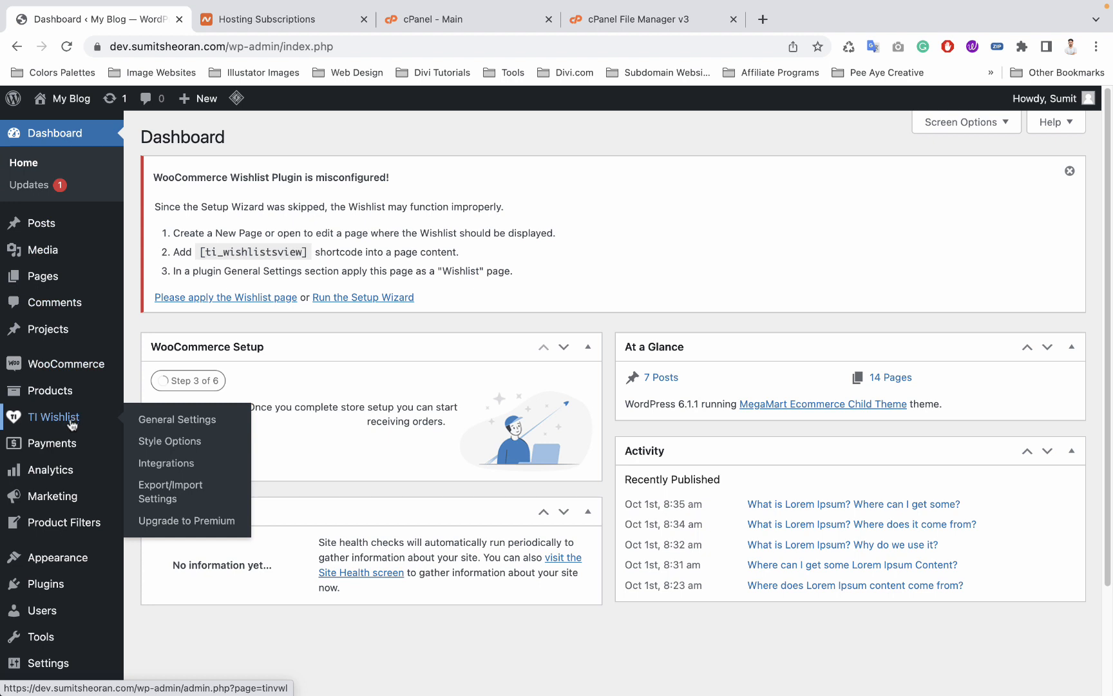
click(172, 499)
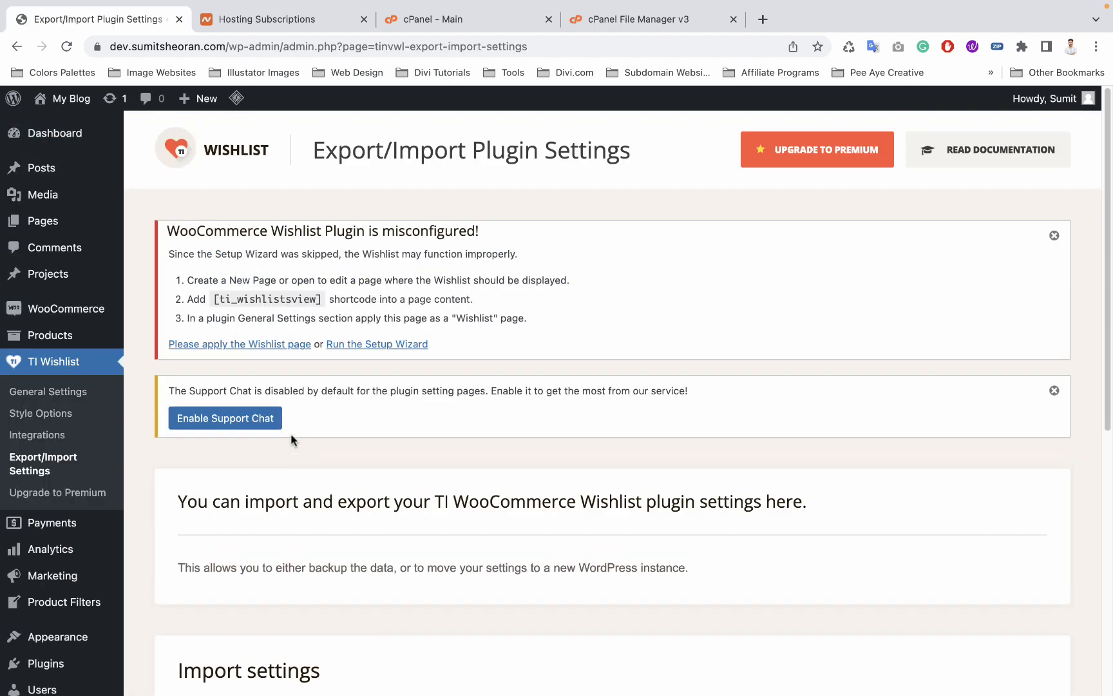
scroll(290, 433, down, 3)
scroll(291, 433, down, 10)
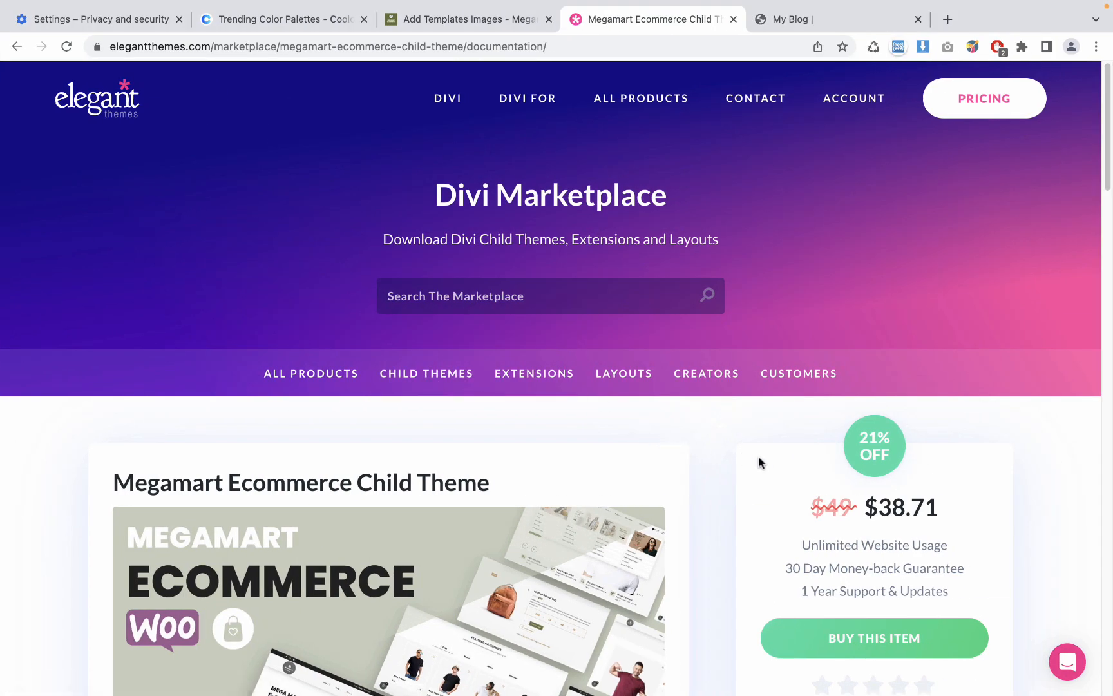
- Check the Megamart Ecommerce Child Theme documentation page and locate the TI Wishlist settings JSON file on the desktop
scroll(757, 460, down, 5)
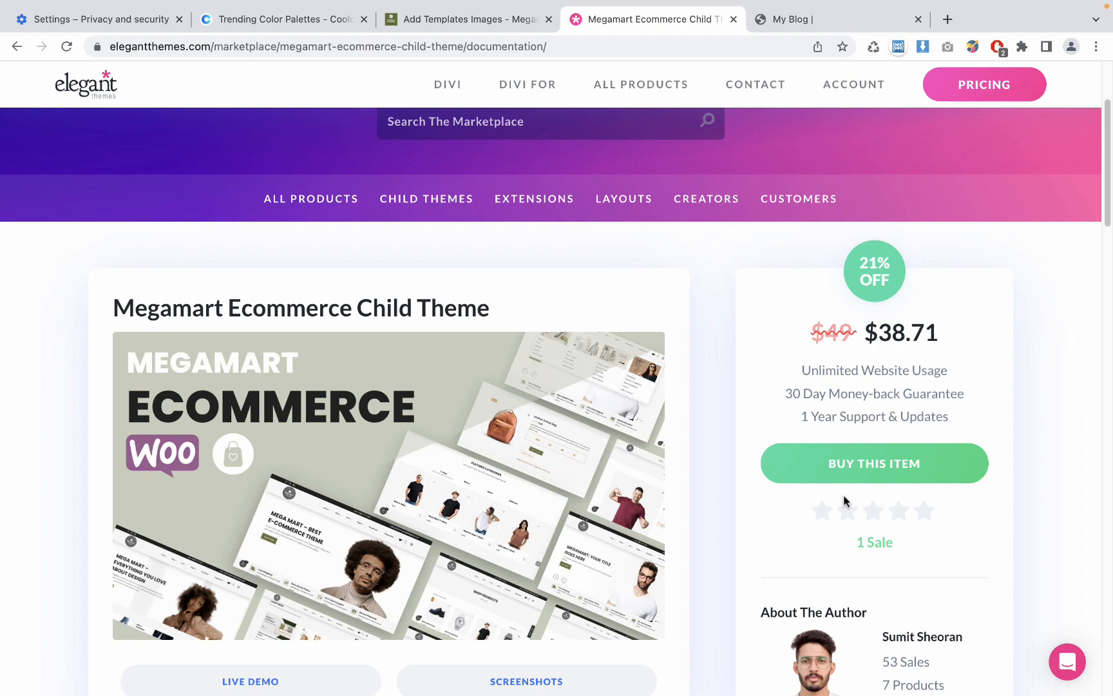
scroll(853, 488, up, 4)
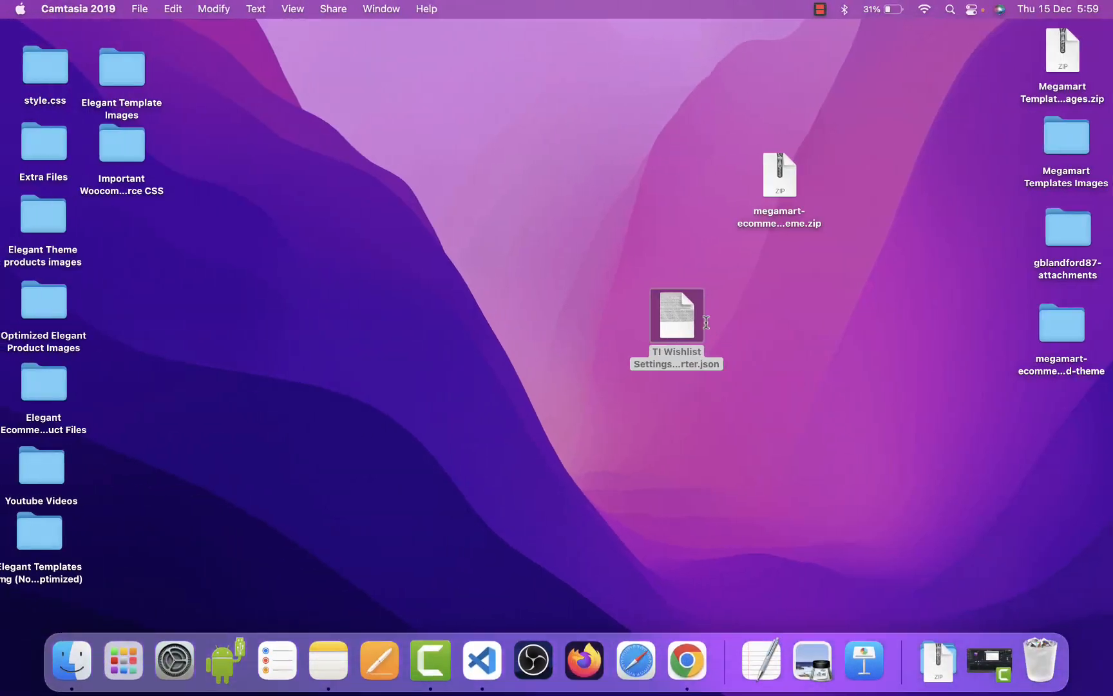
drag(683, 312, 656, 312)
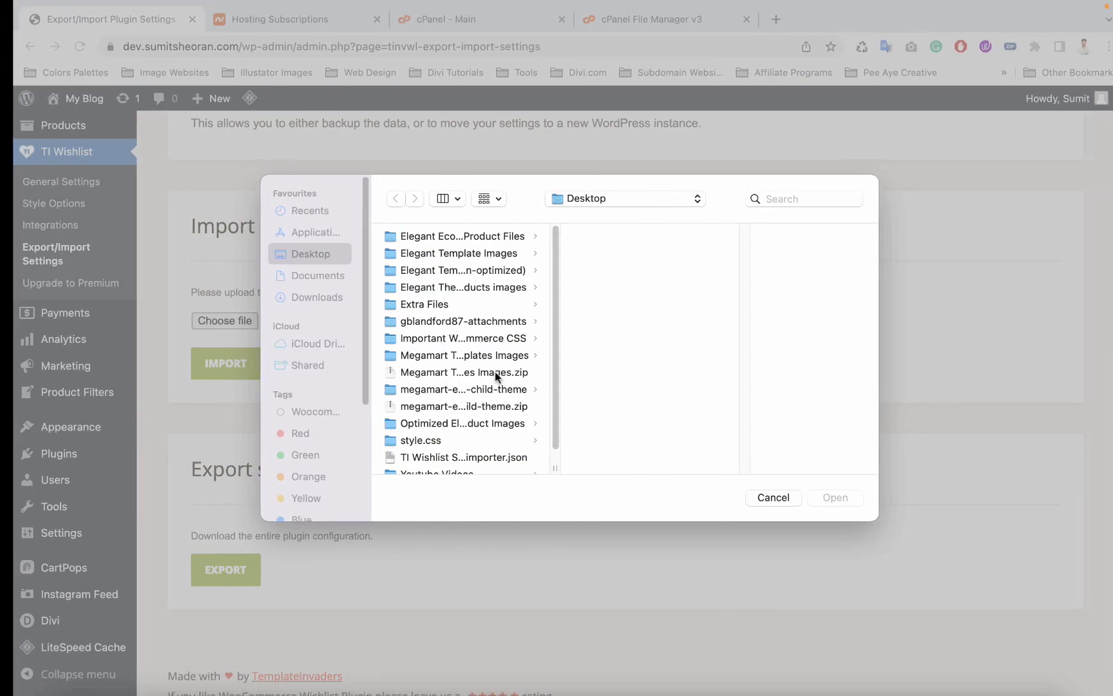
- Import the wishlist plugin settings from the desktop file TI Wishlist Settings importer.json
click(428, 457)
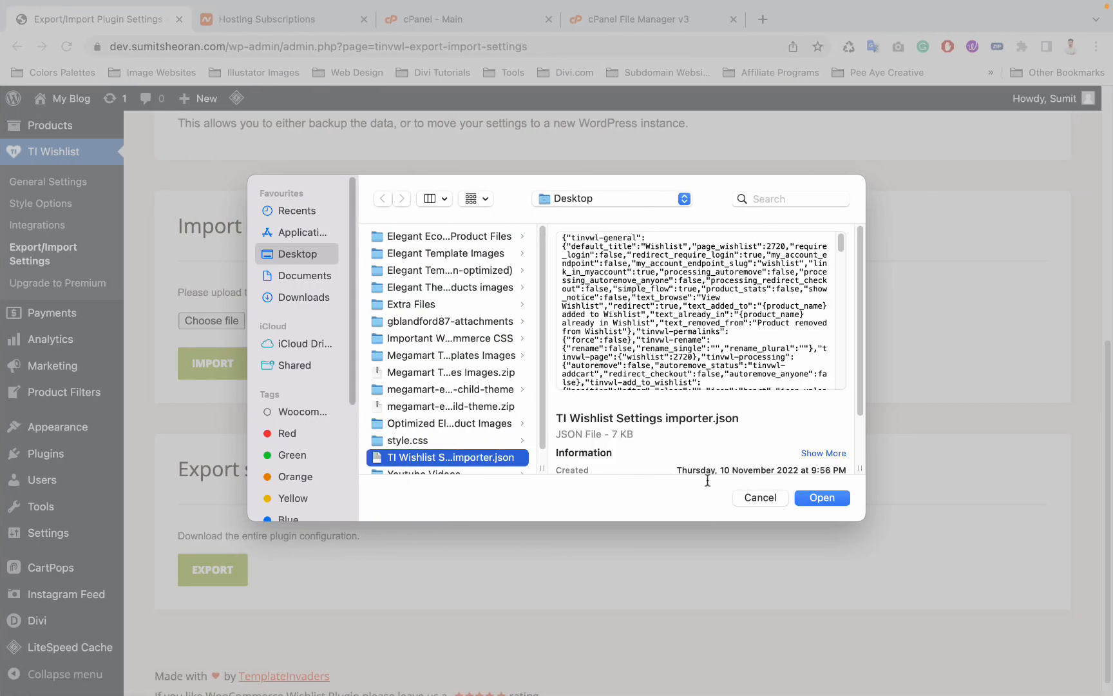
click(813, 503)
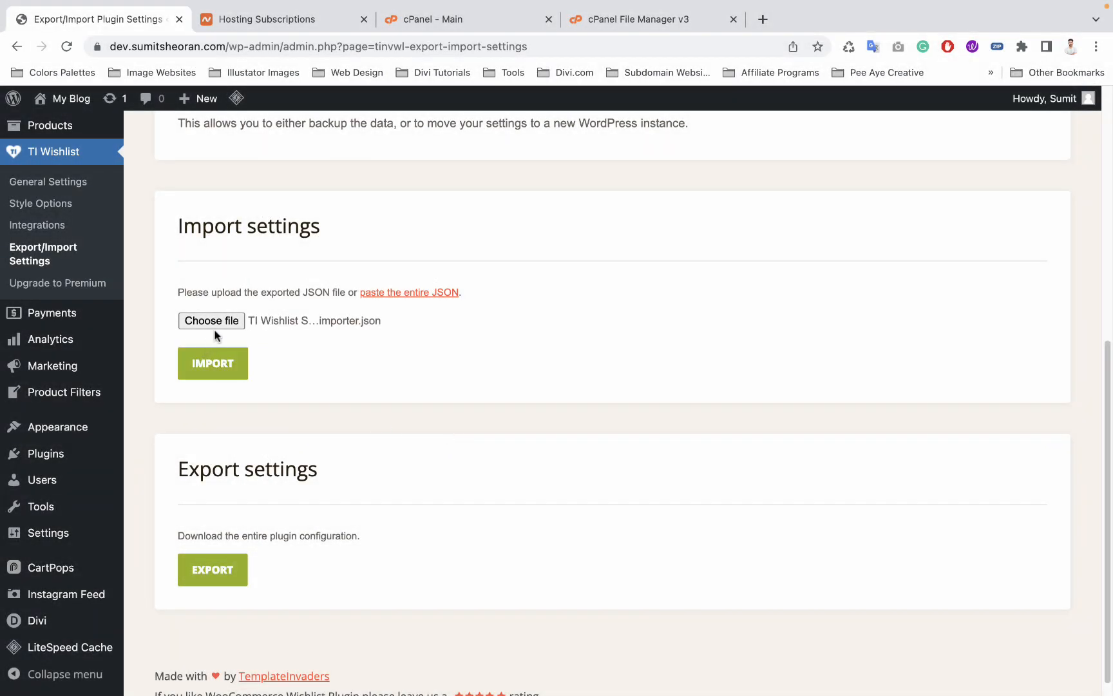
key(ctrl+Left)
key(ctrl+Right)
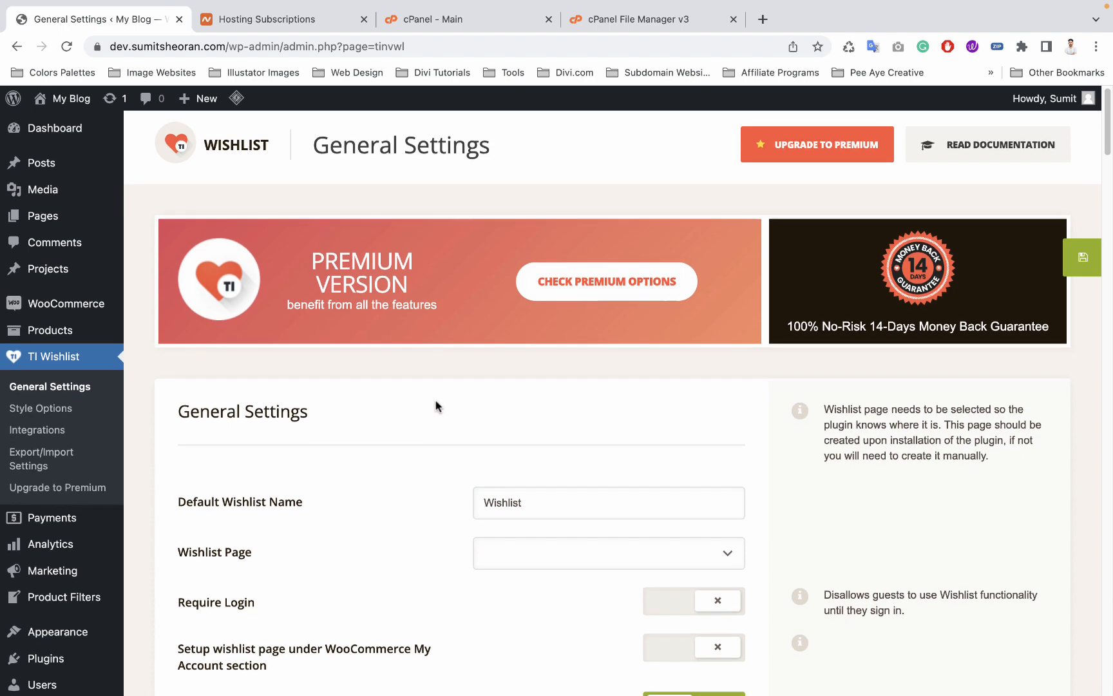
- Assign Wishlists as the Wishlist Page in the TI Wishlist general settings and save them
scroll(436, 406, down, 3)
scroll(435, 399, down, 4)
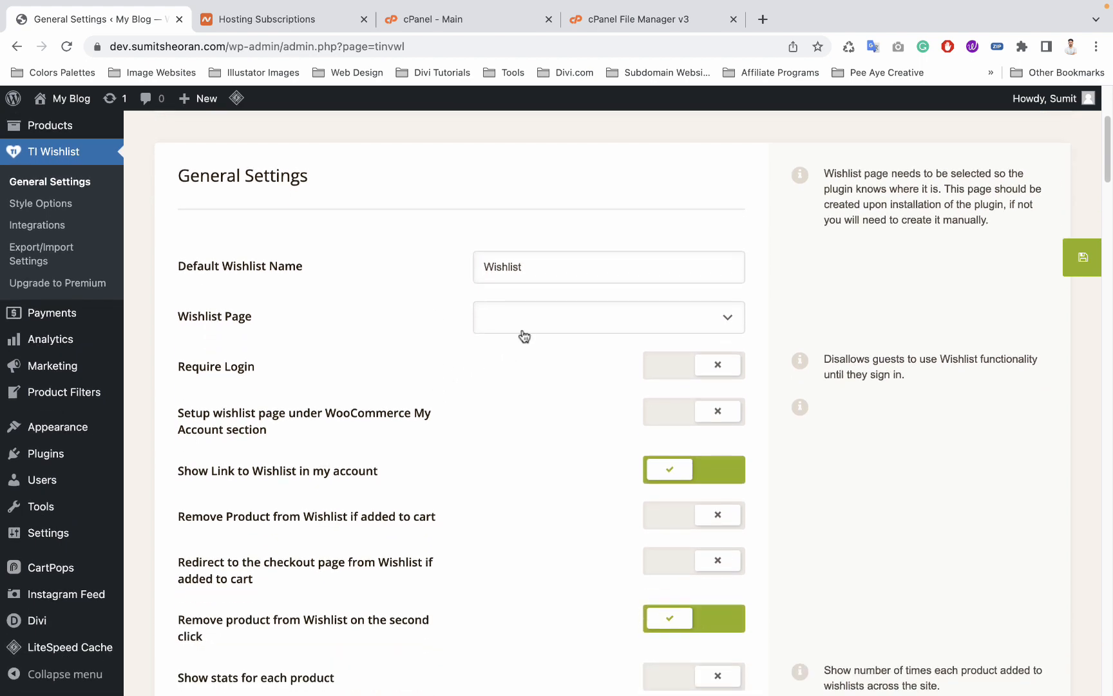
click(523, 326)
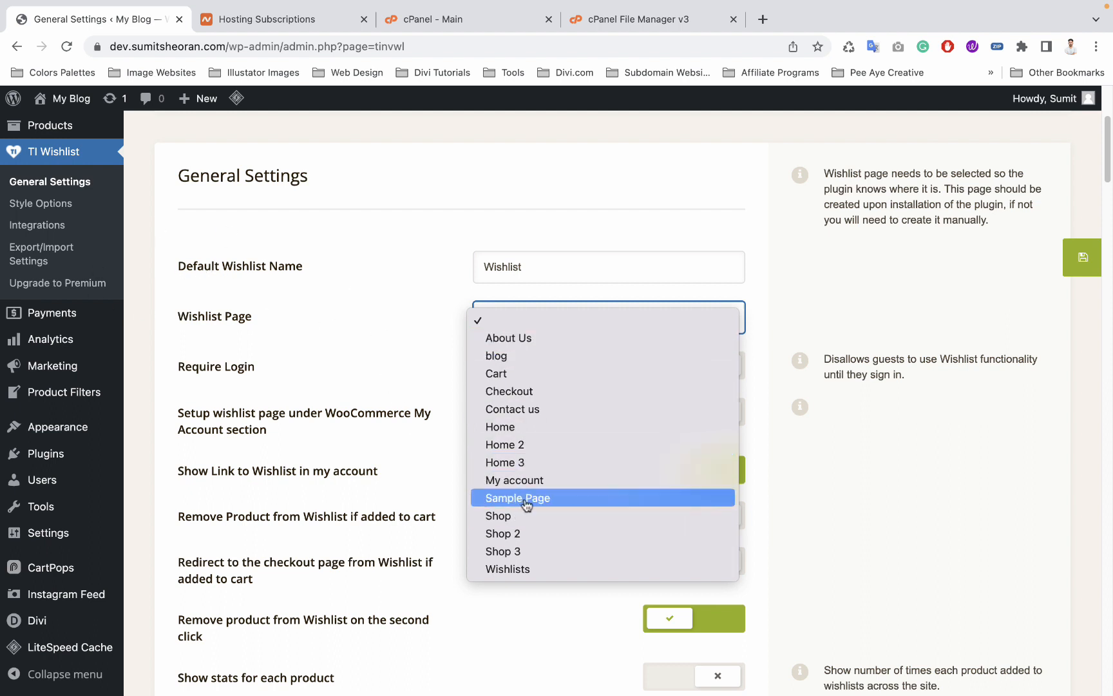
click(536, 567)
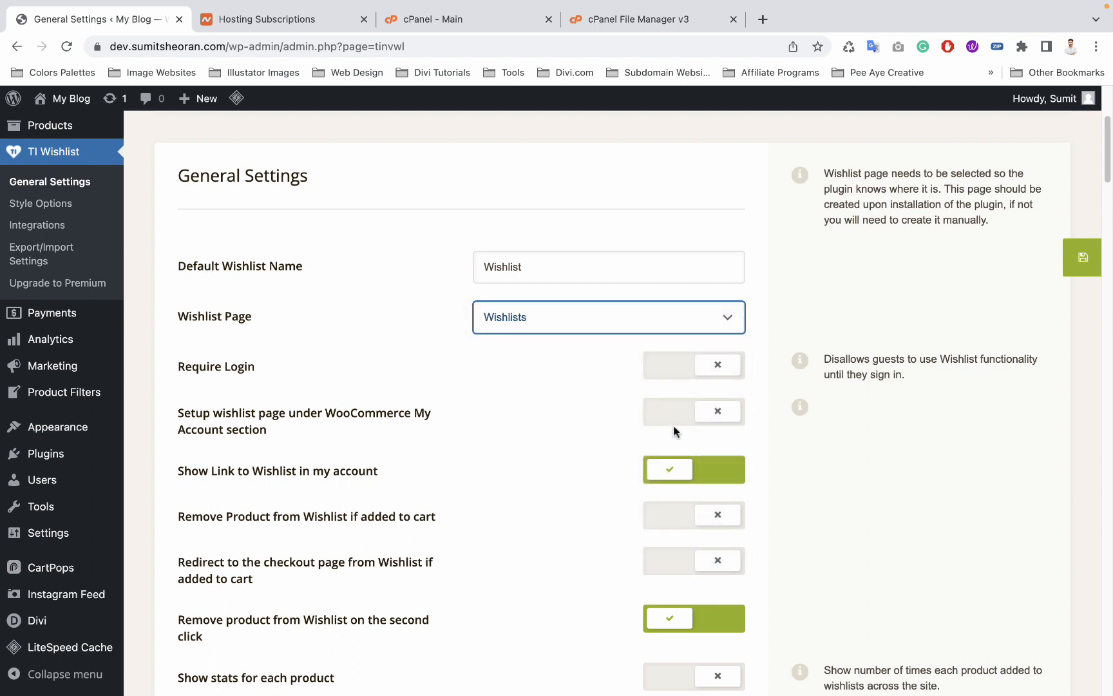
click(1083, 264)
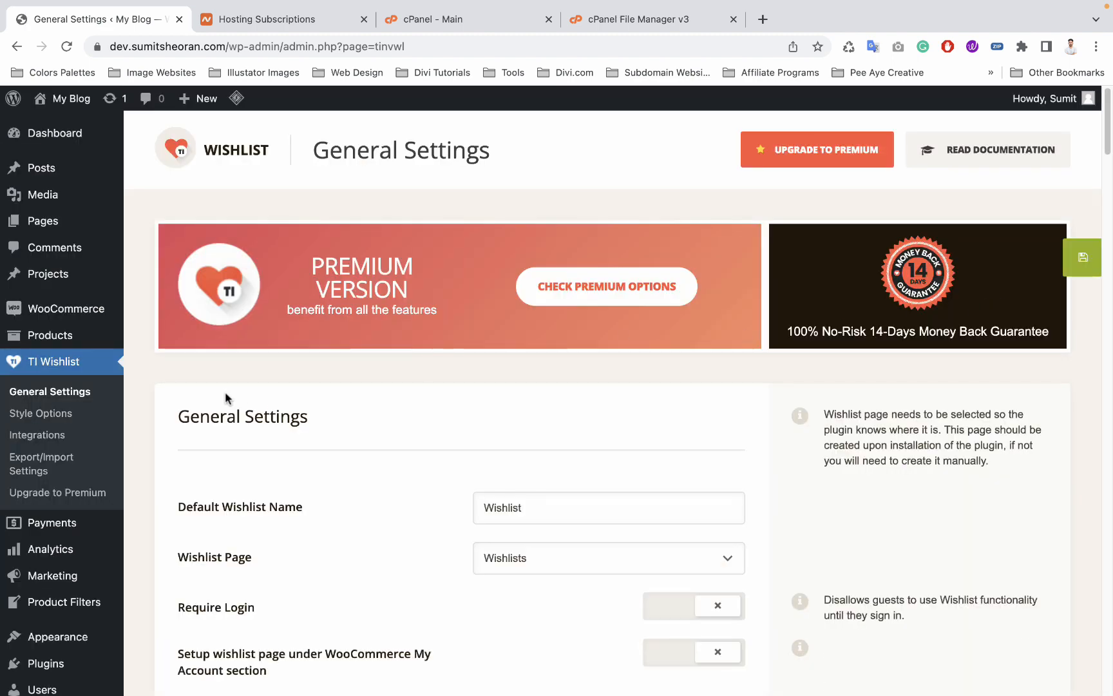
- Return to the WordPress dashboard, open CartPops and skip its update and diagnostic tracking opt-in
click(74, 141)
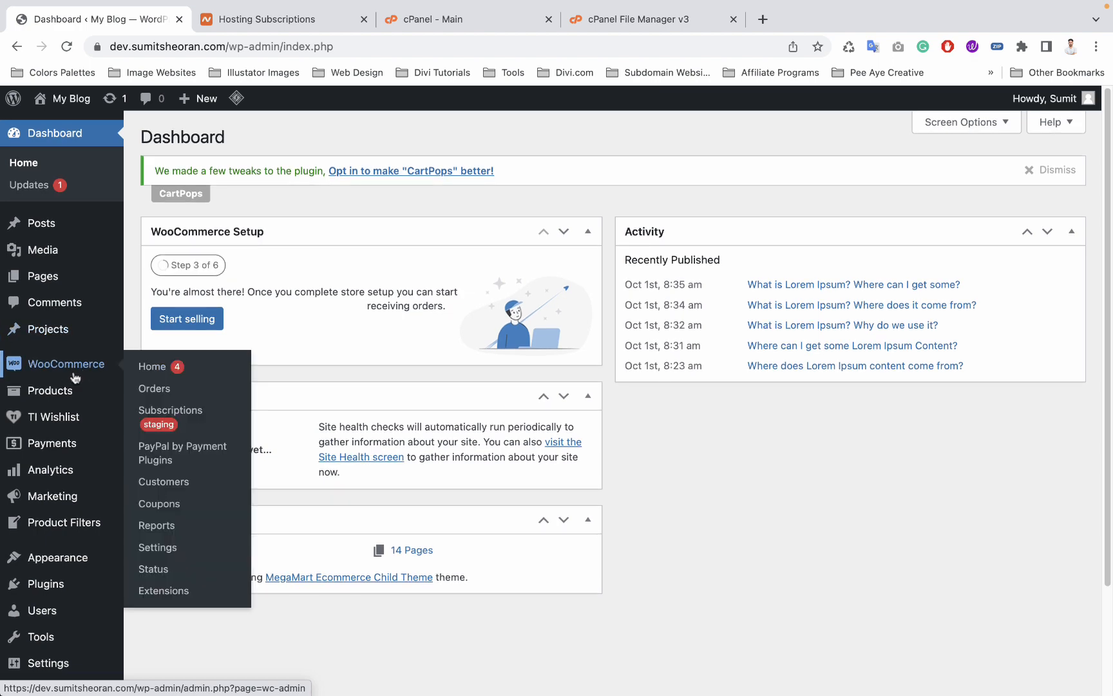
scroll(69, 413, down, 2)
scroll(69, 413, down, 2)
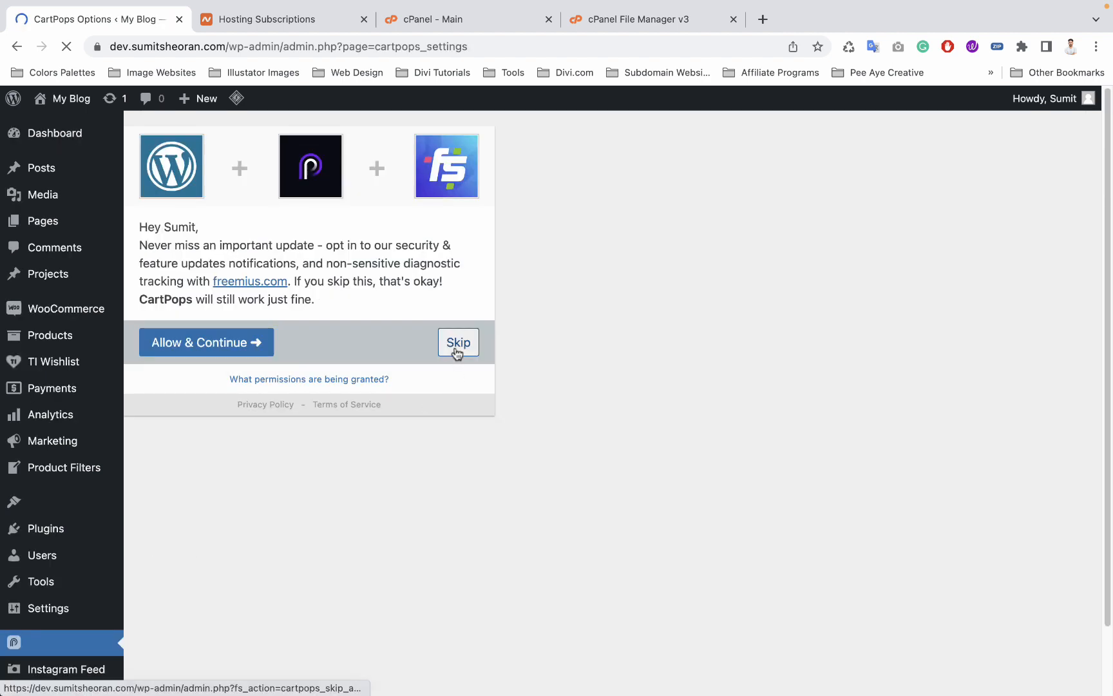
click(456, 347)
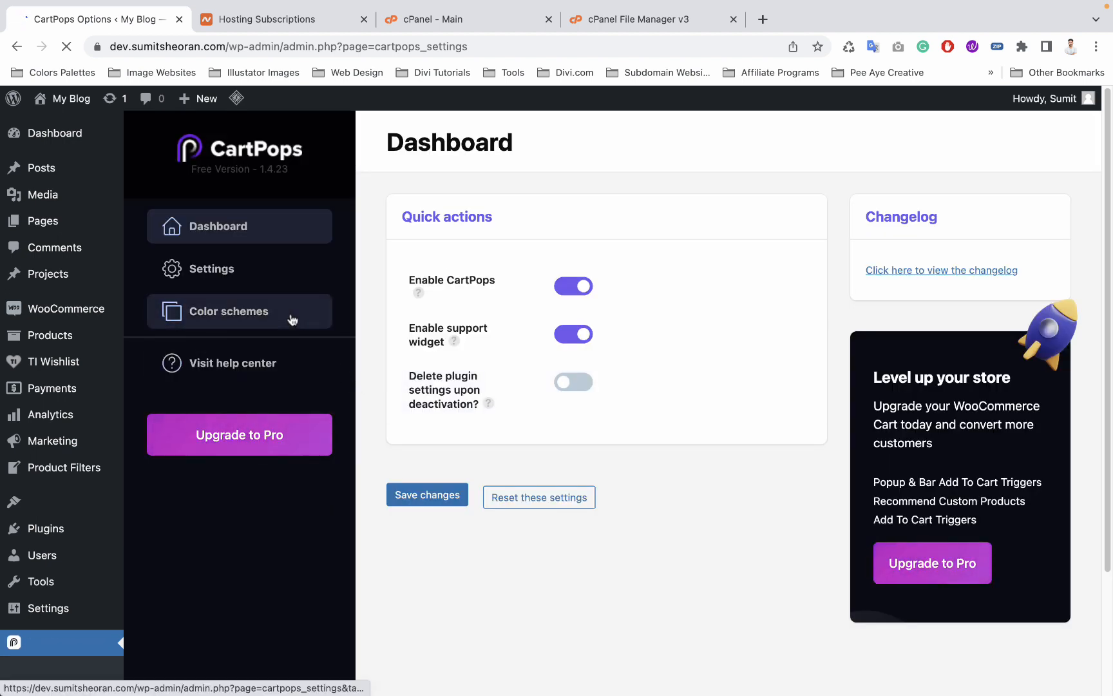
- Switch CartPops off and on again in its dashboard quick actions, leaving it enabled, and save the changes
click(251, 279)
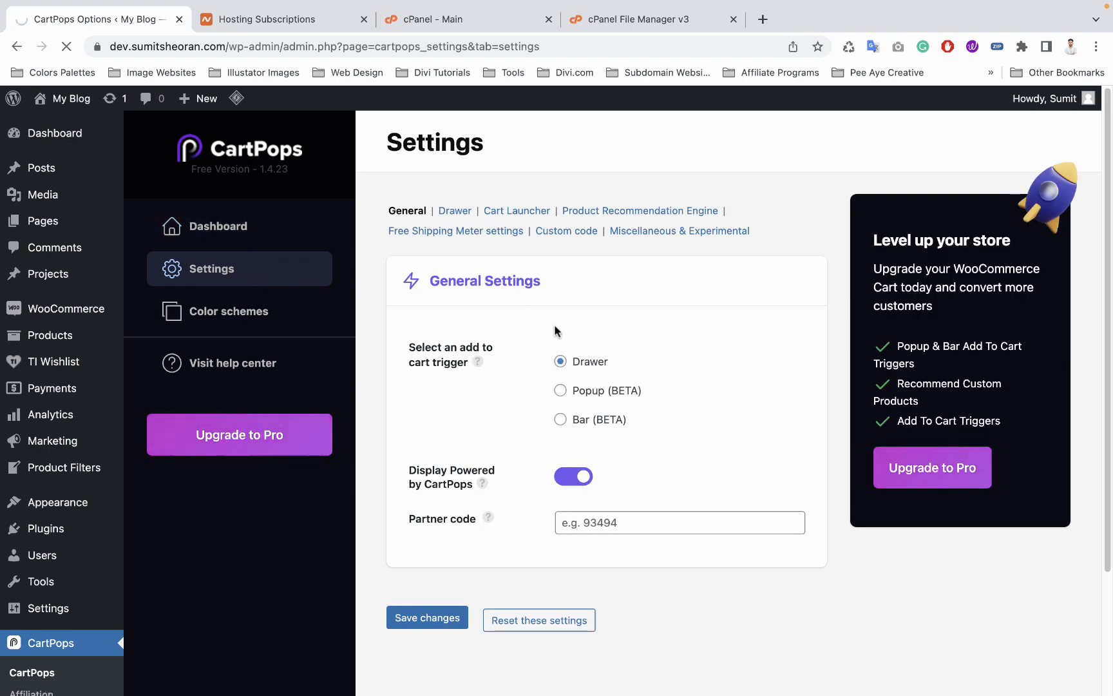
click(248, 240)
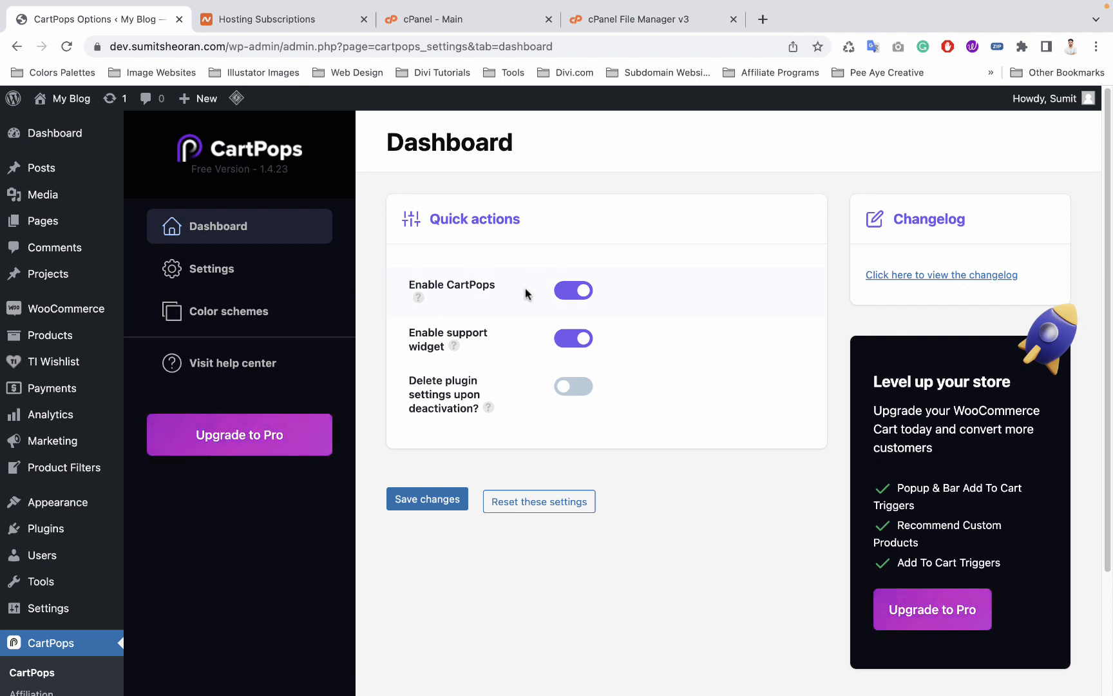
click(573, 292)
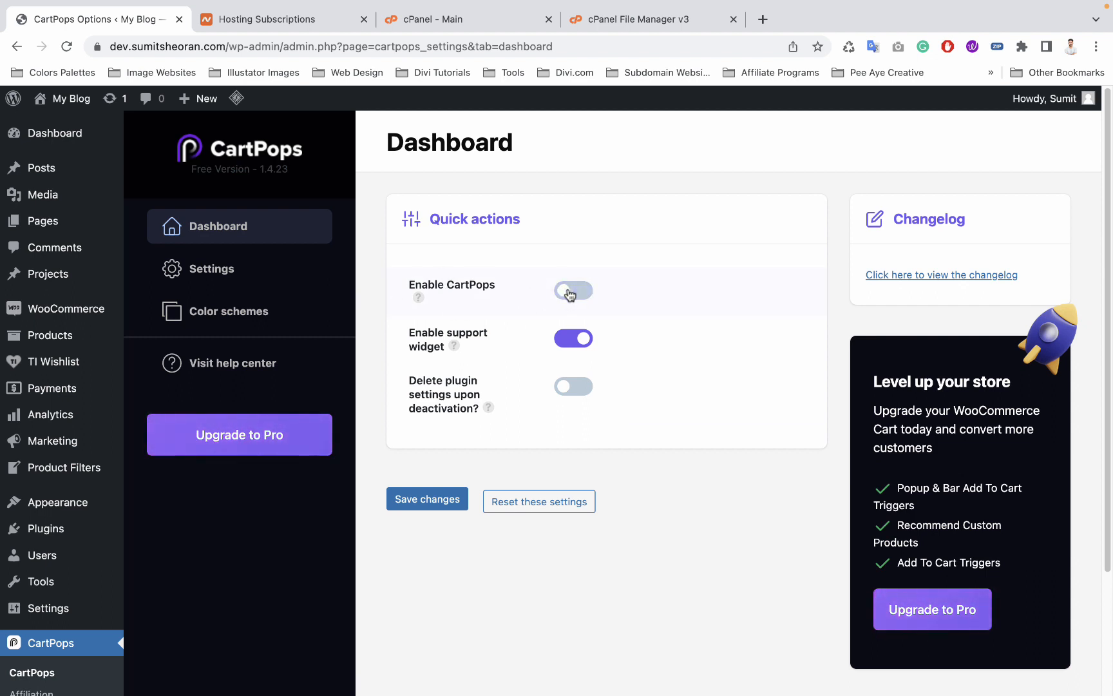
click(574, 291)
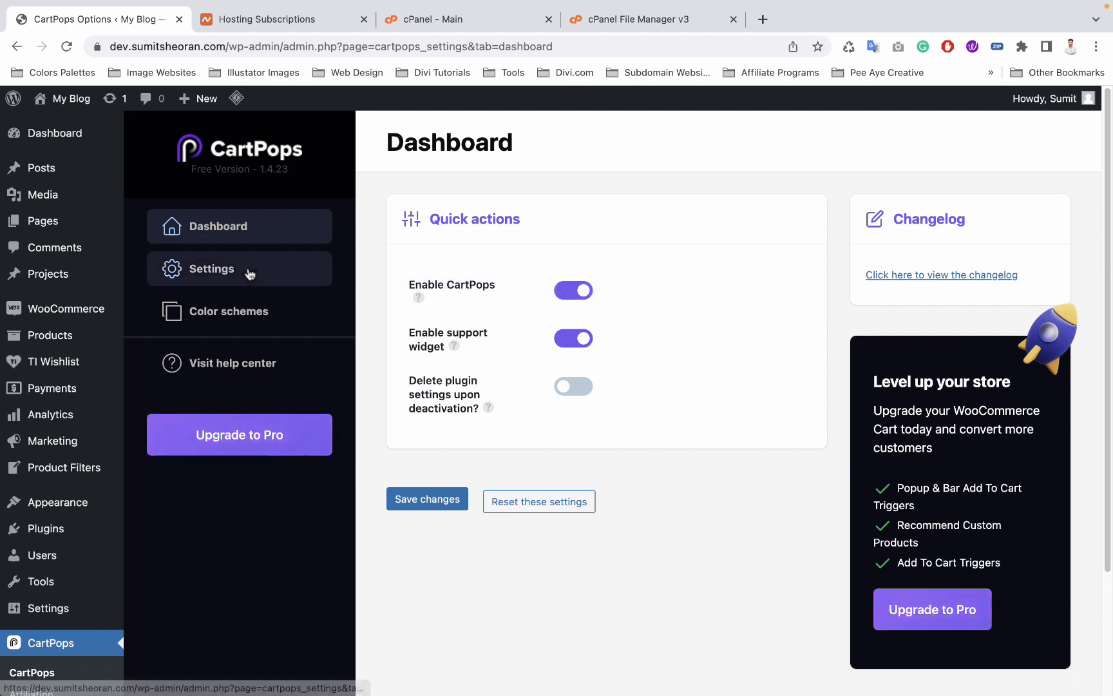
click(395, 503)
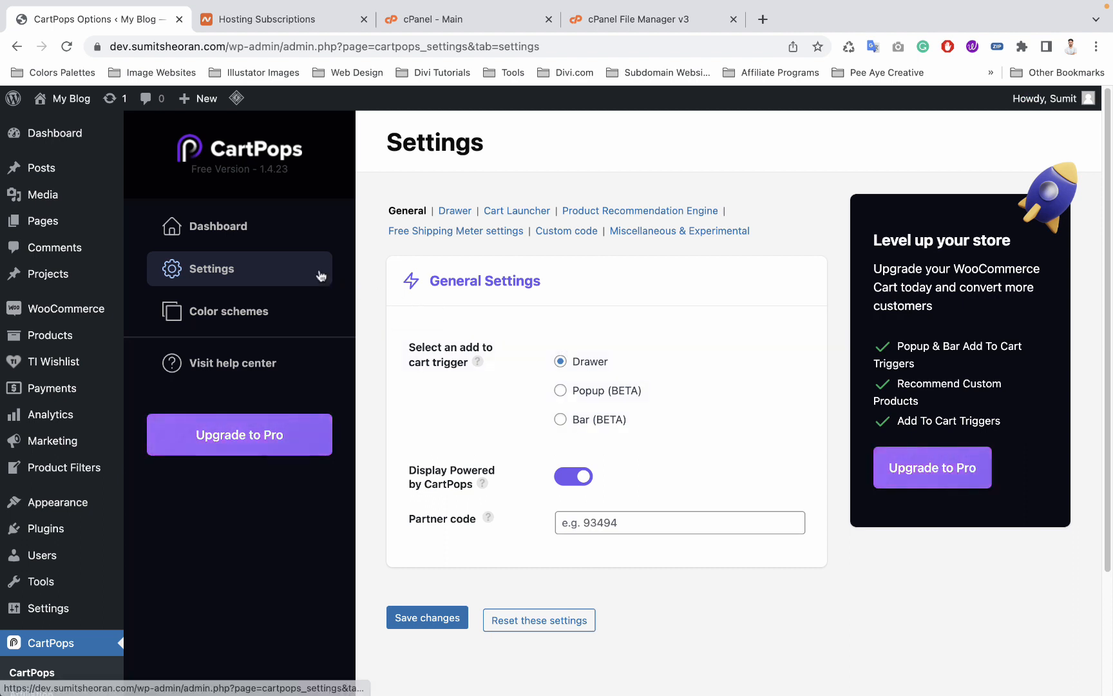
- Turn off Display Powered by CartPops in the CartPops general settings and save the changes
scroll(464, 426, down, 1)
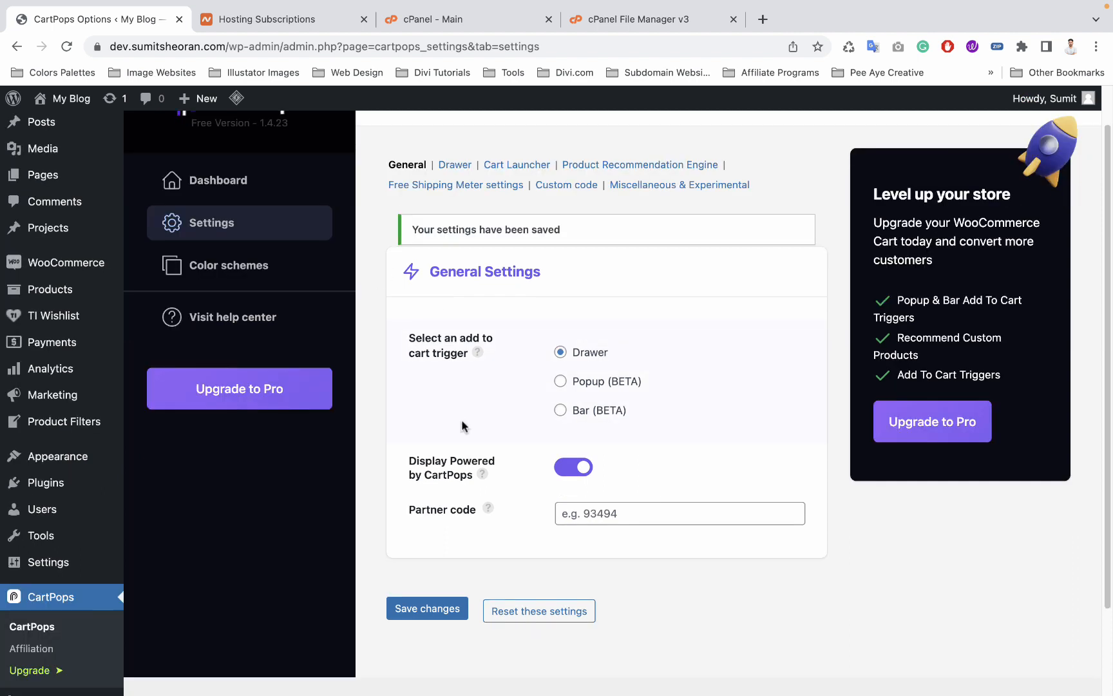
click(573, 471)
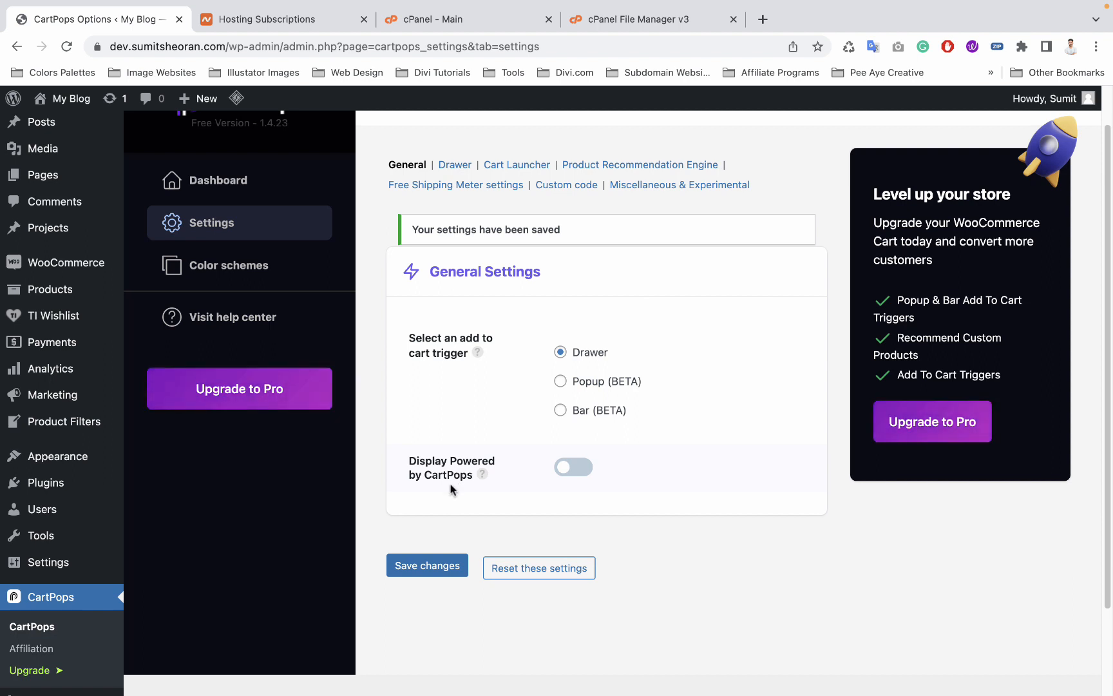
click(571, 467)
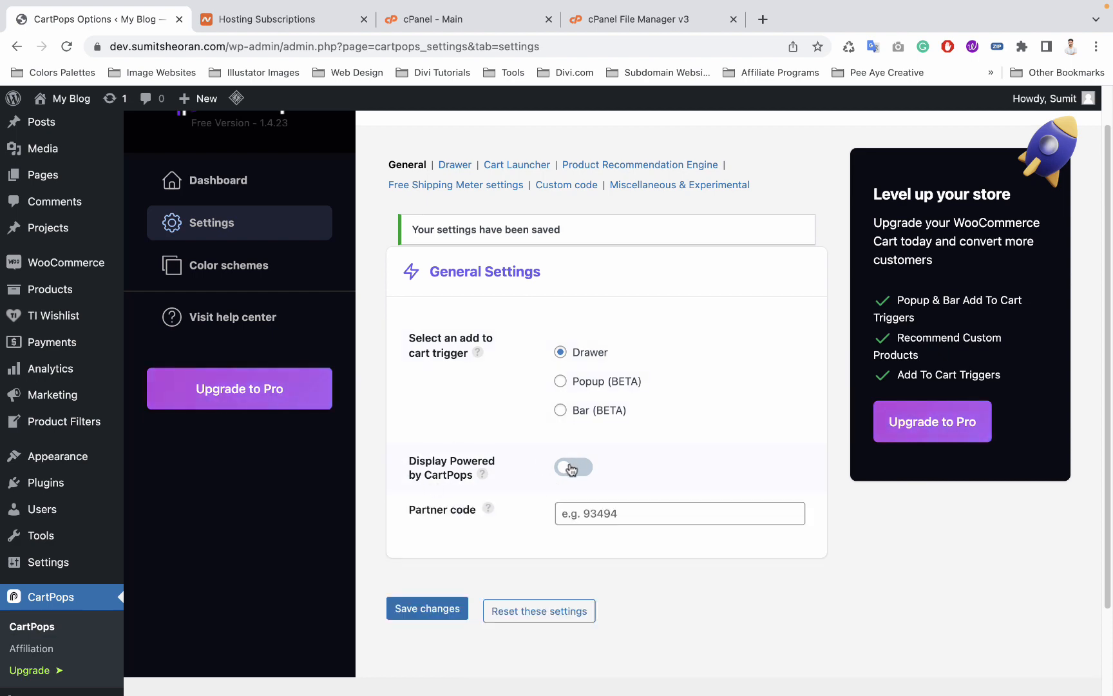
click(569, 466)
click(413, 570)
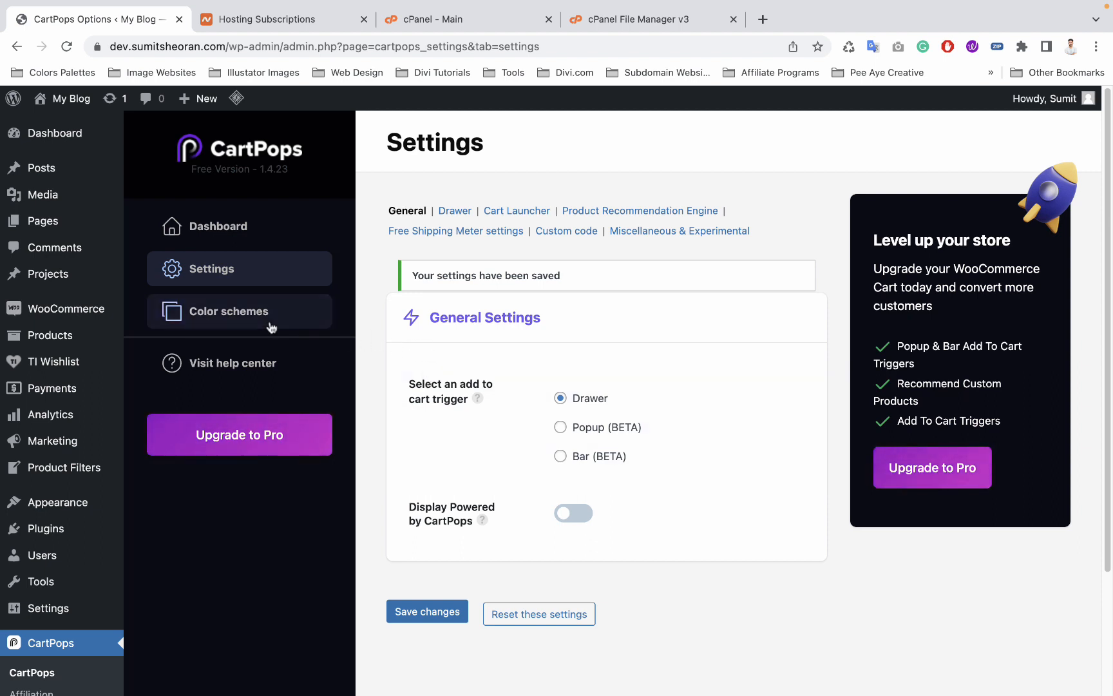
- Set the drawer width on mobile to 90 percent in the CartPops drawer settings and save the changes
click(455, 211)
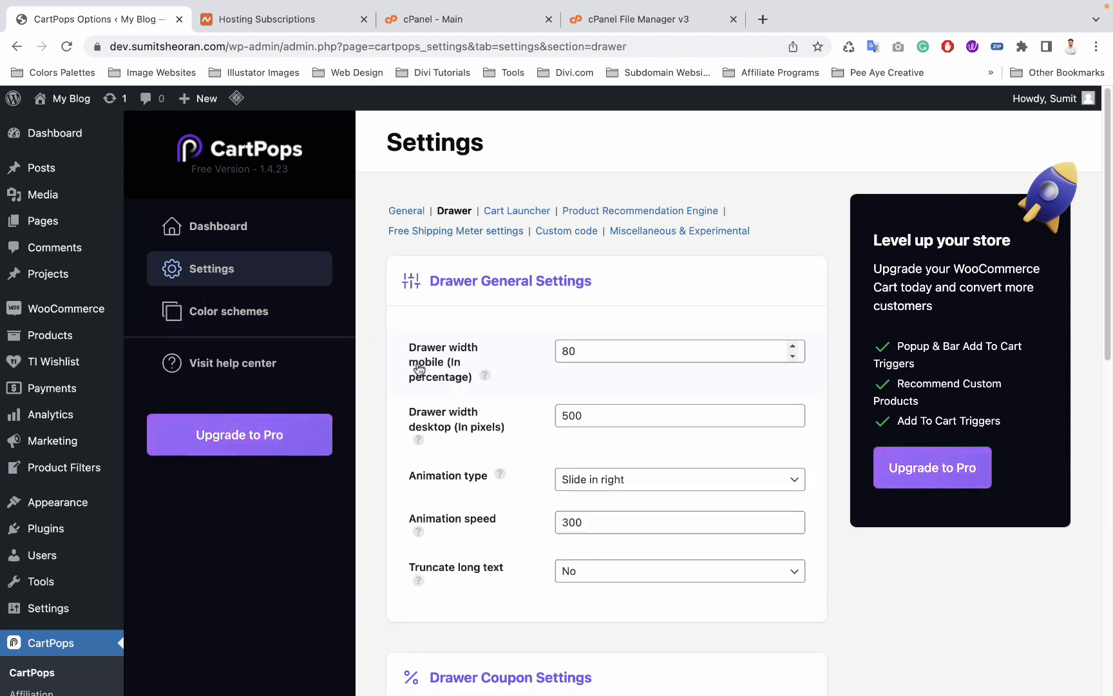
click(567, 351)
text(9)
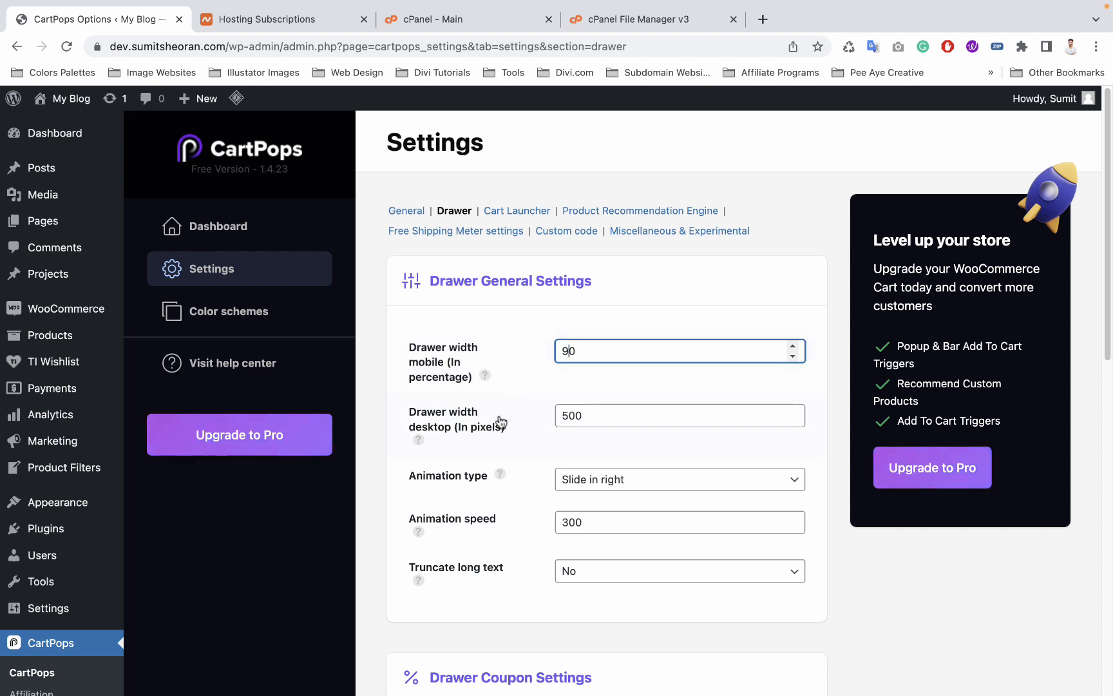
scroll(490, 431, down, 4)
scroll(485, 439, down, 8)
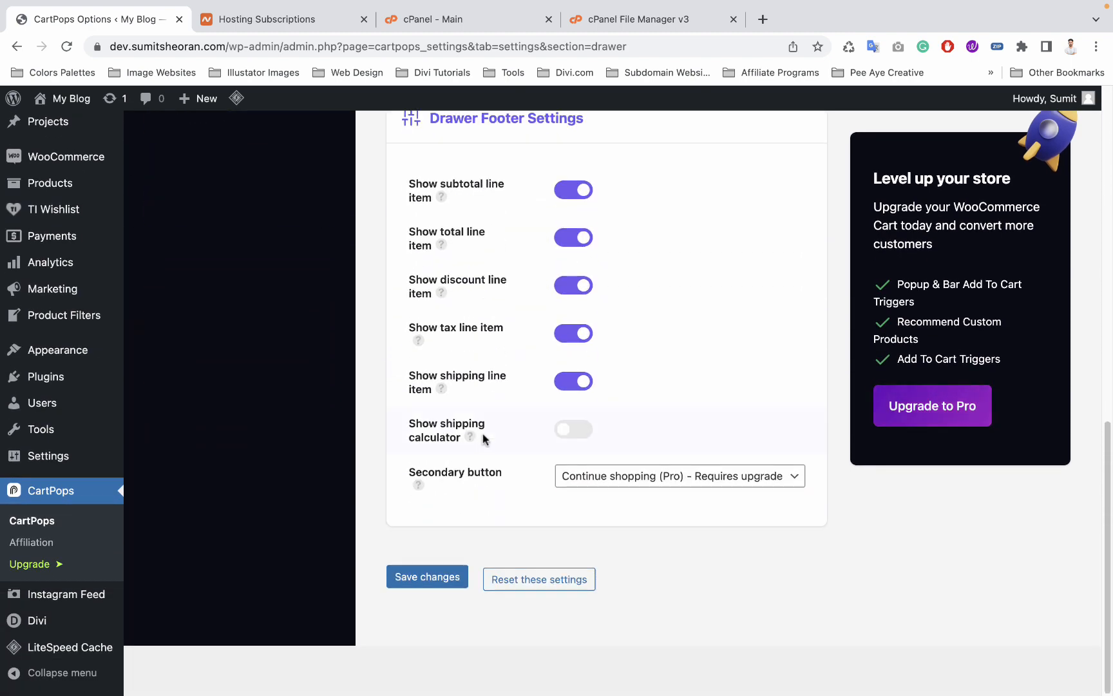
click(422, 580)
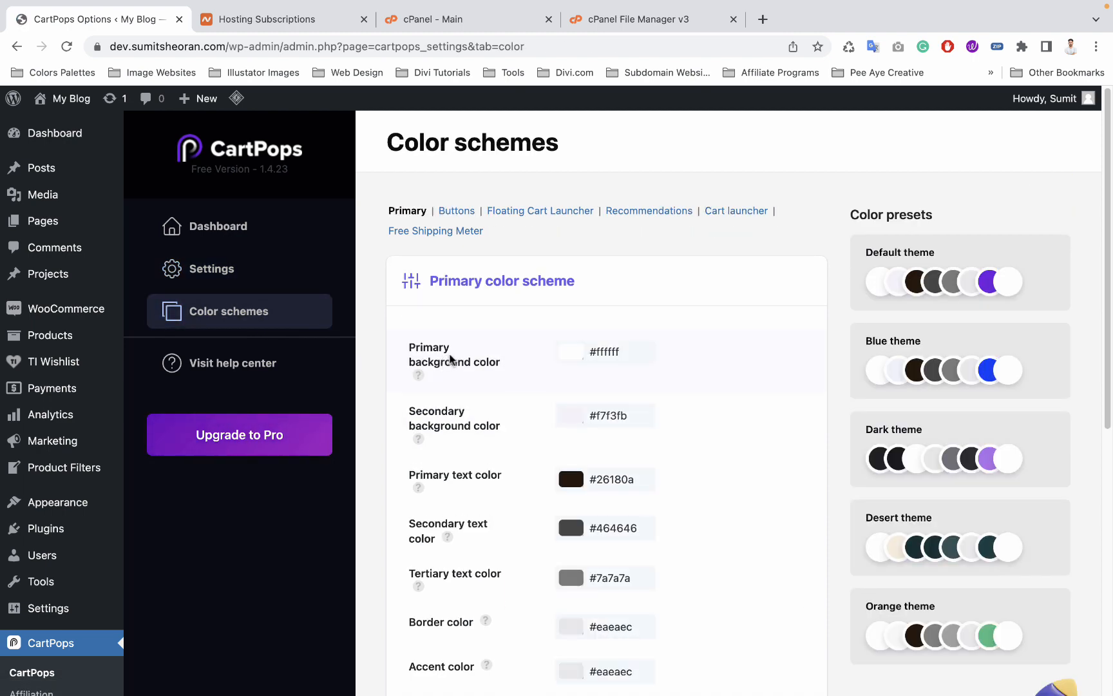
- Look over the CartPops primary color scheme fields and the available color presets
scroll(451, 359, down, 1)
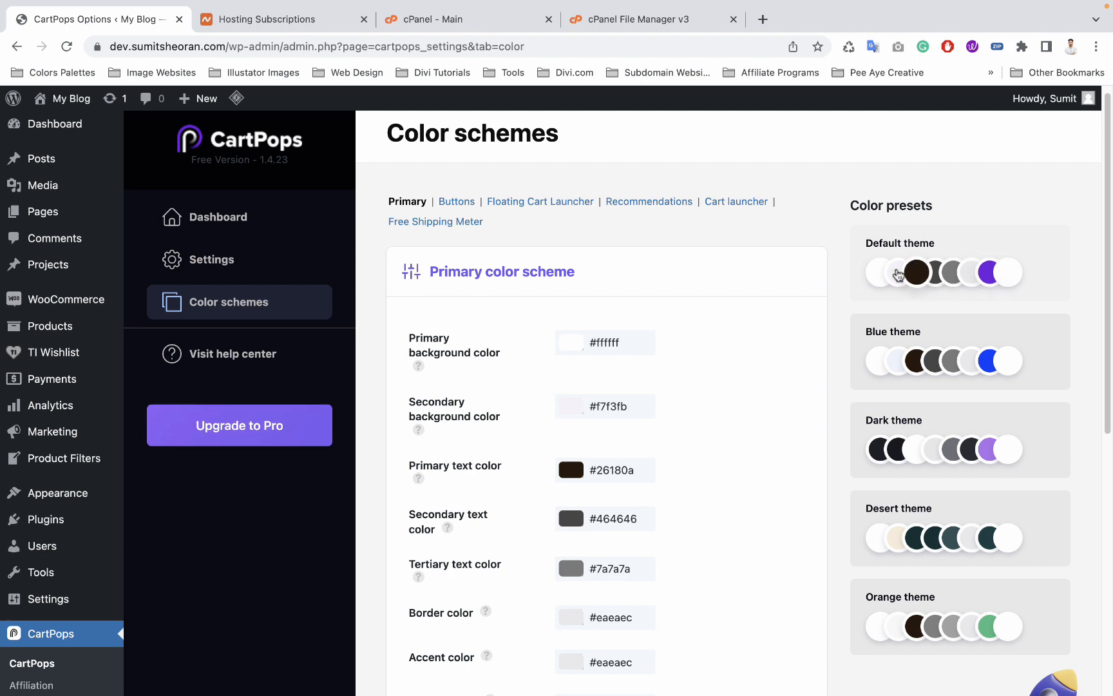
scroll(493, 336, down, 1)
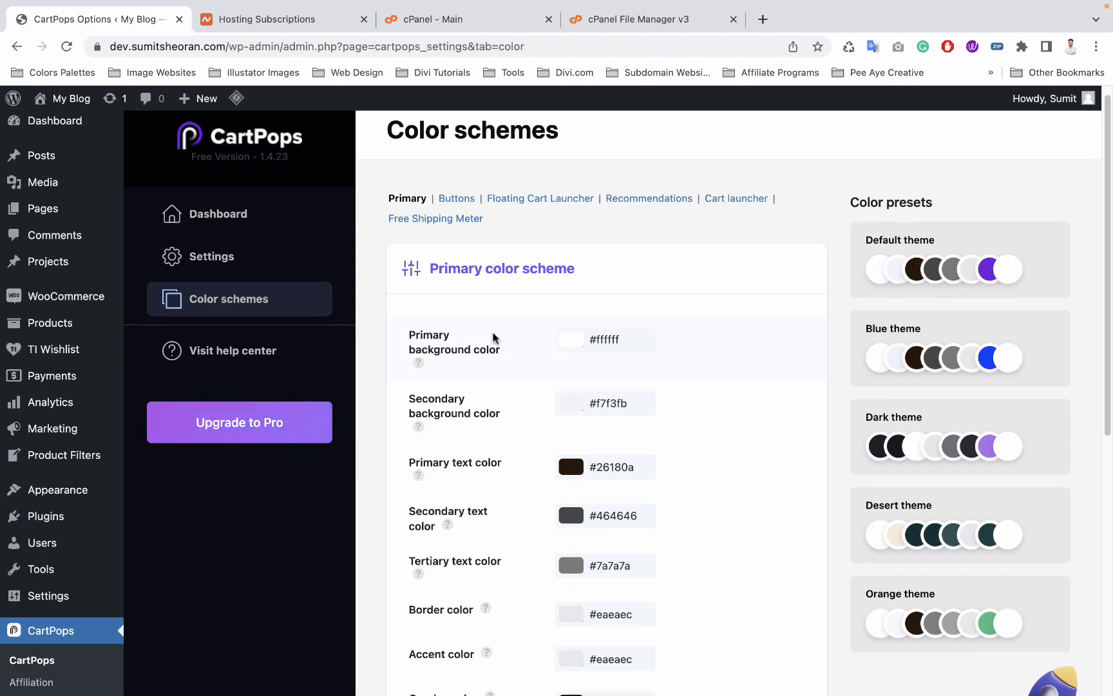
scroll(493, 336, down, 2)
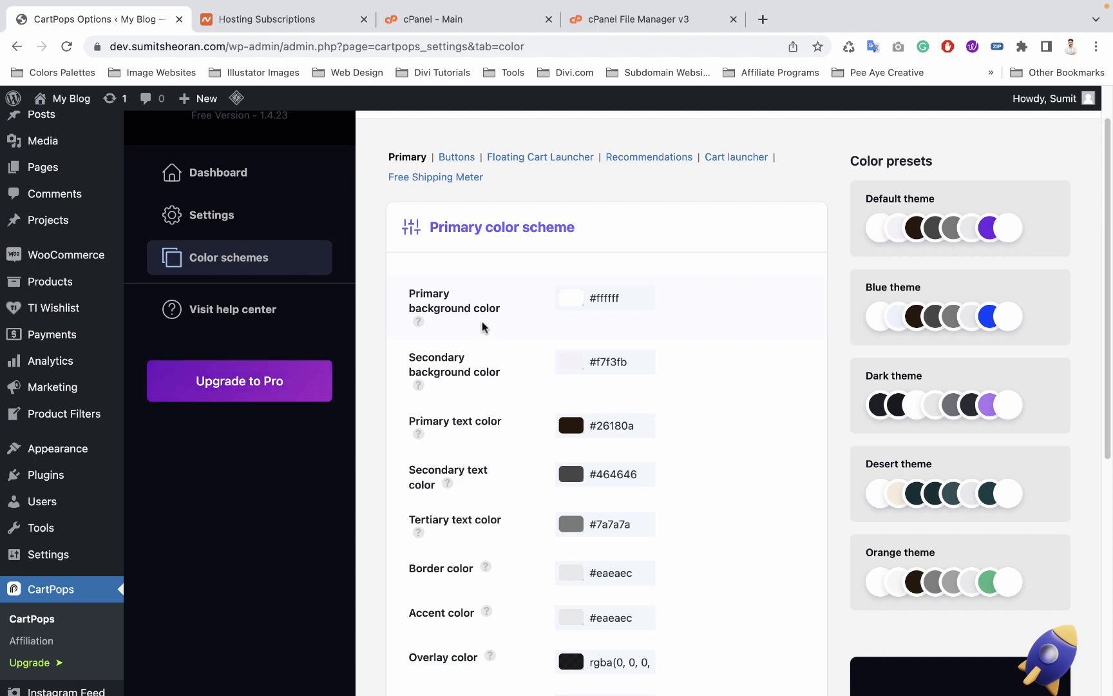
scroll(507, 311, down, 1)
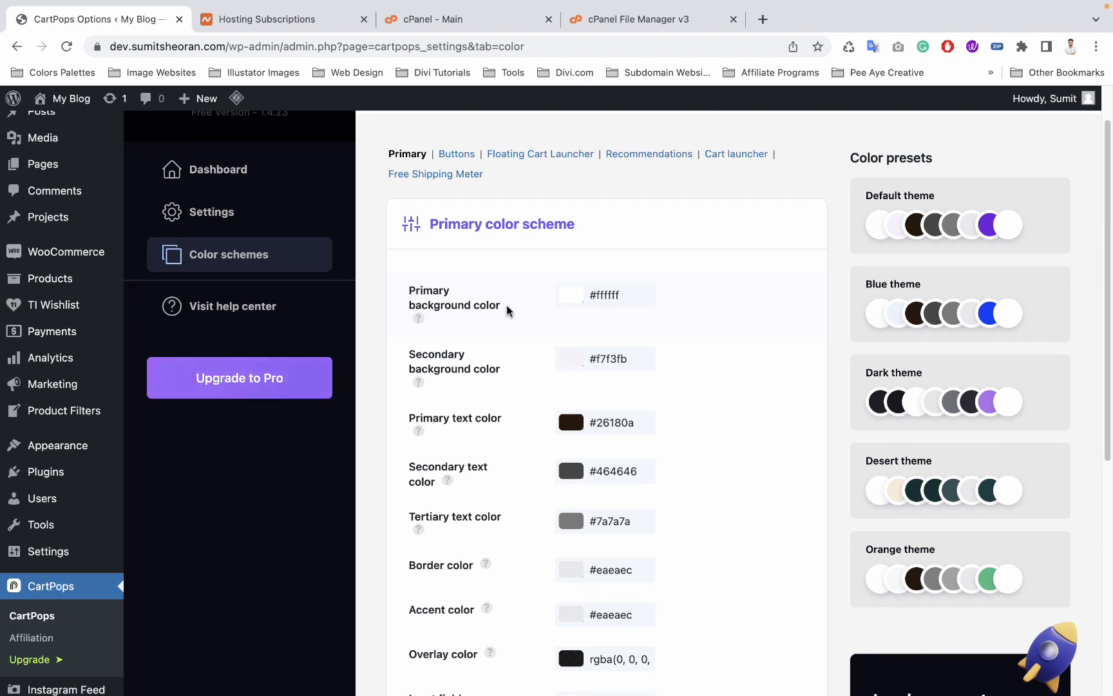
scroll(578, 395, down, 5)
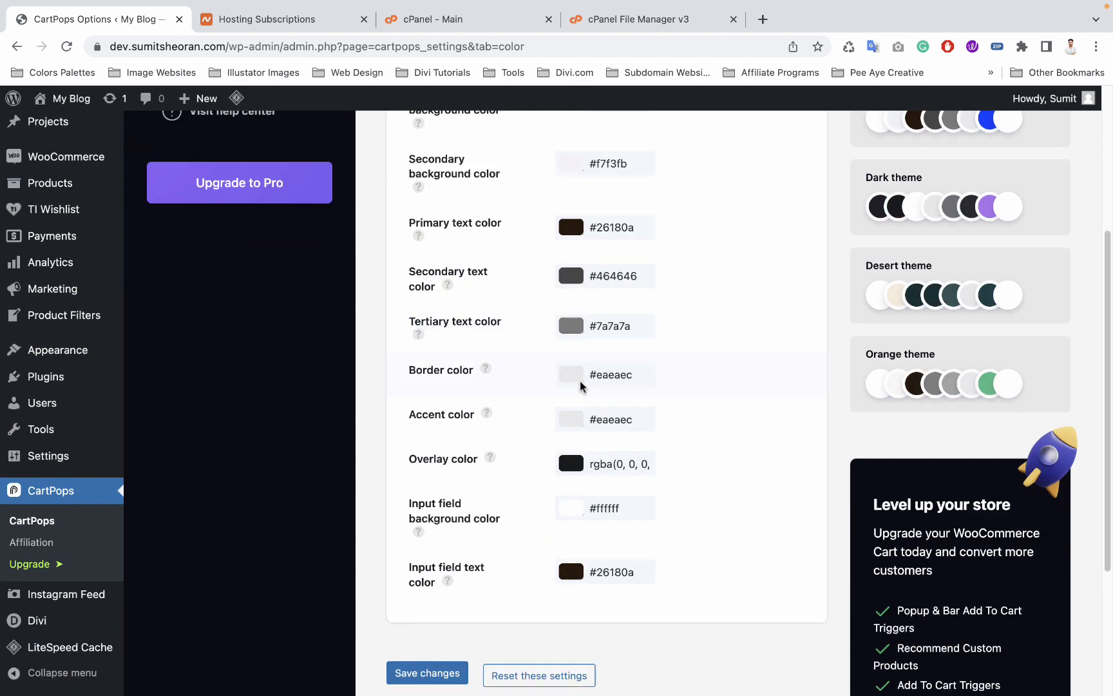
scroll(590, 557, up, 5)
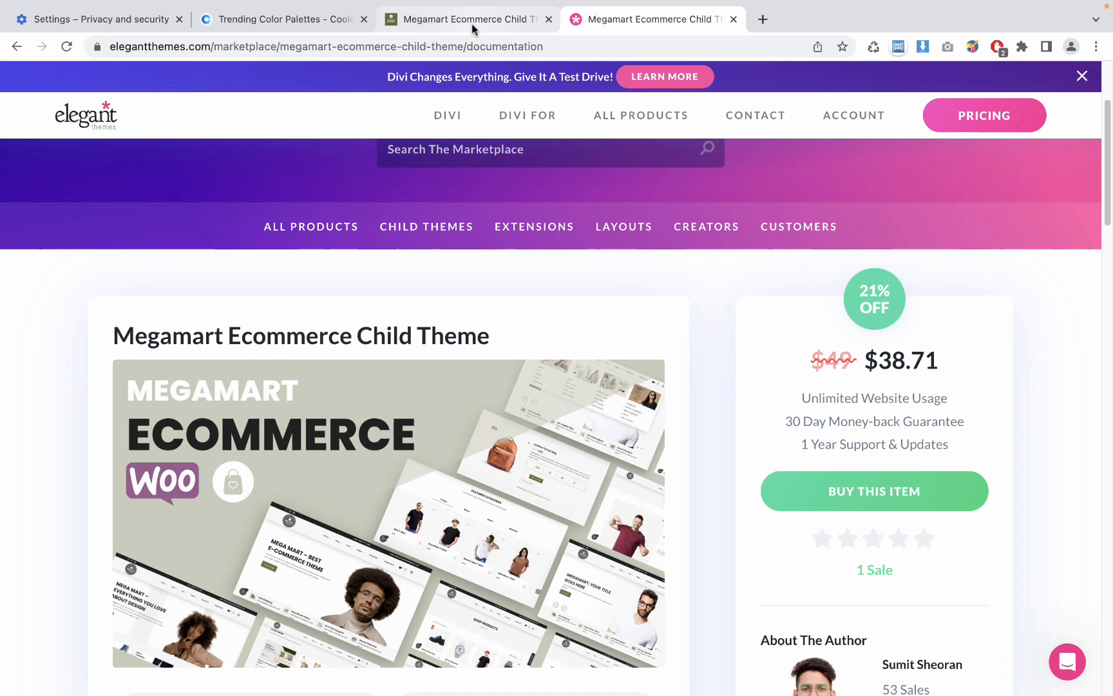
- Switch to the theme's GitBook documentation, open the Set CartPops Plugin page and examine the primary color scheme screenshot and color code table
click(472, 23)
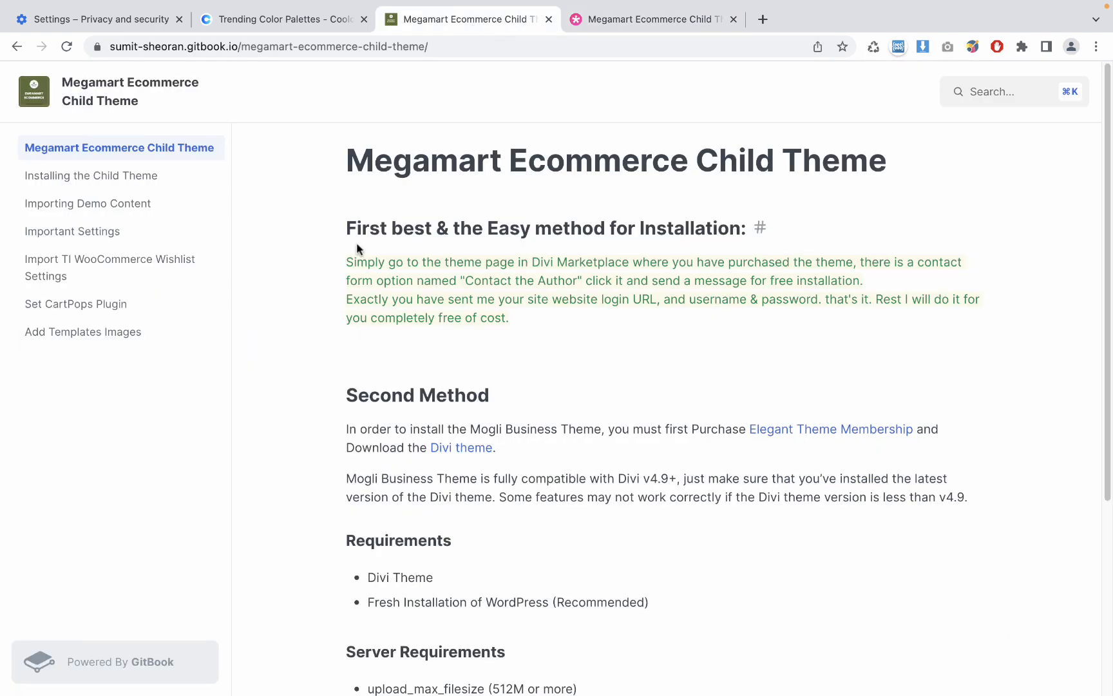
click(115, 301)
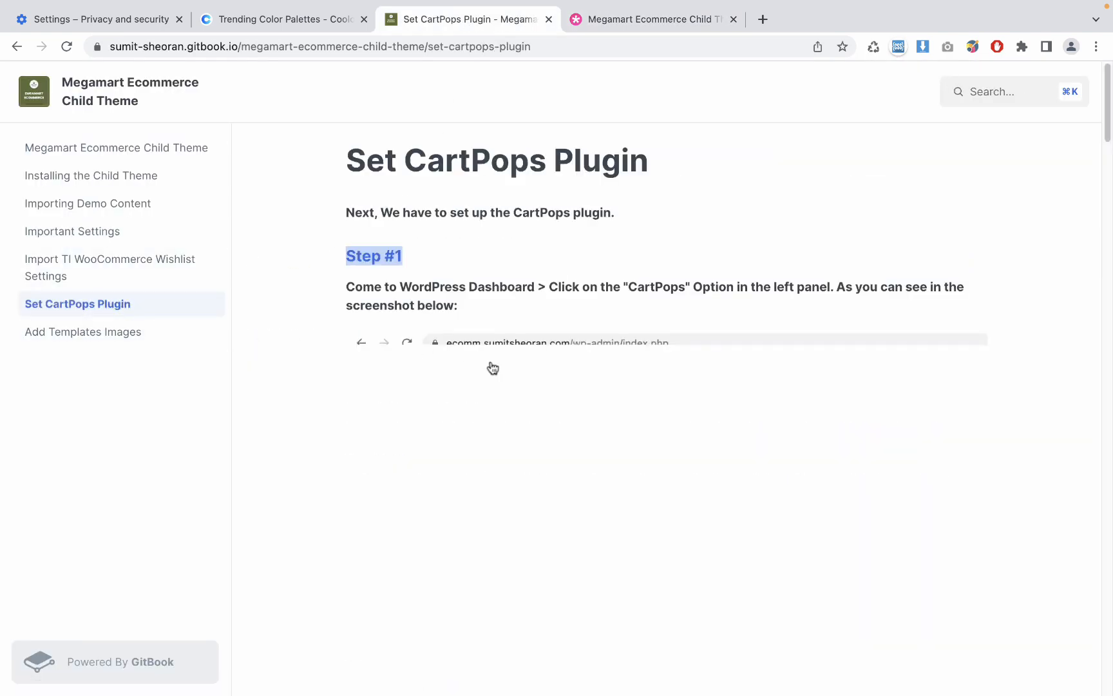
scroll(513, 430, down, 10)
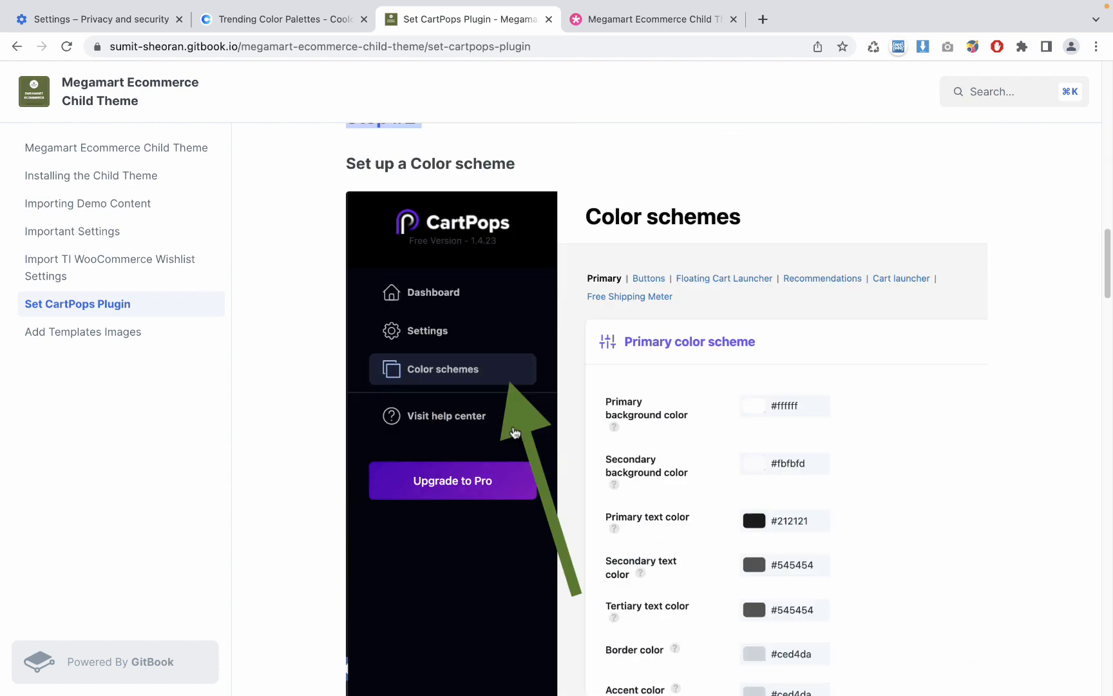
scroll(513, 427, down, 10)
scroll(514, 425, up, 6)
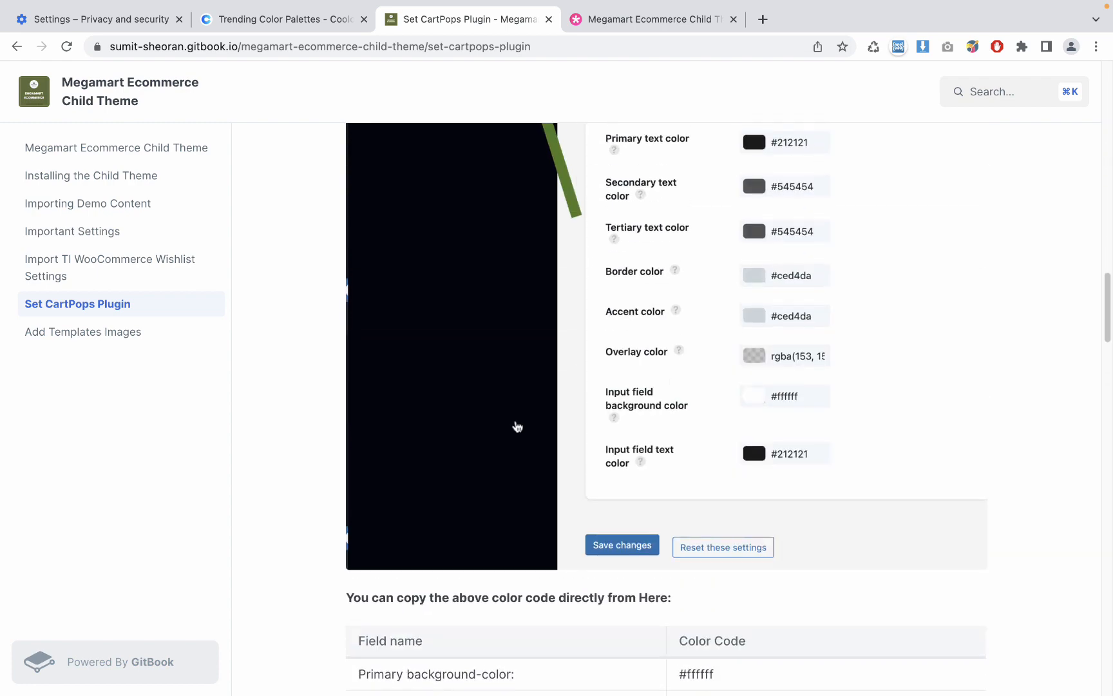
scroll(518, 426, up, 6)
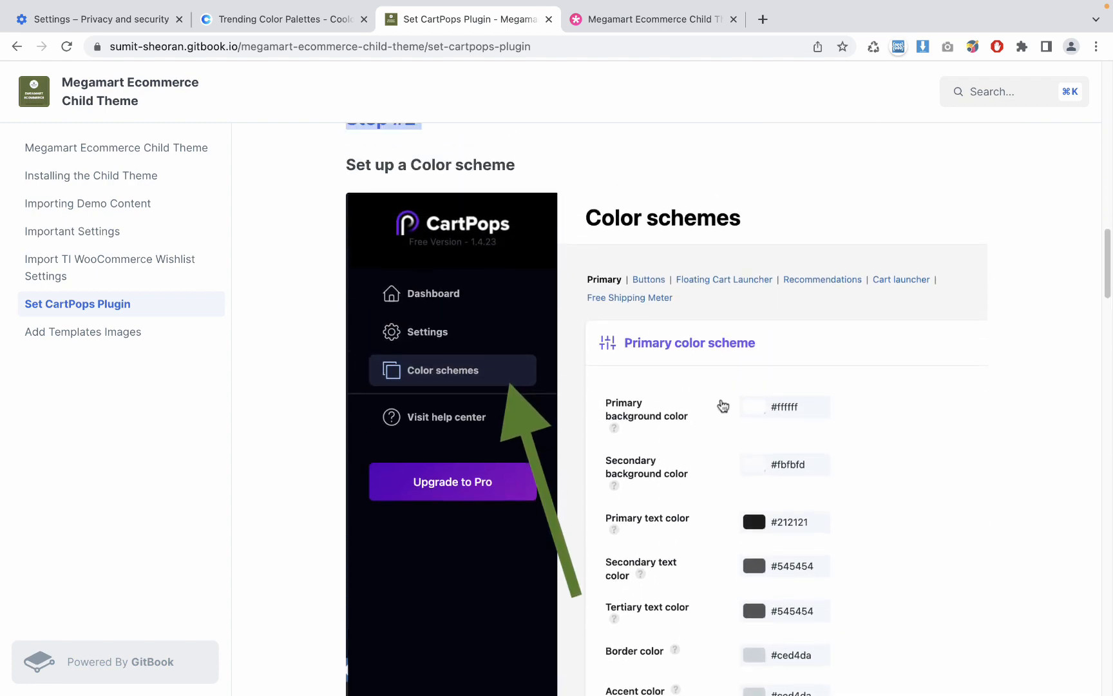
scroll(638, 454, down, 10)
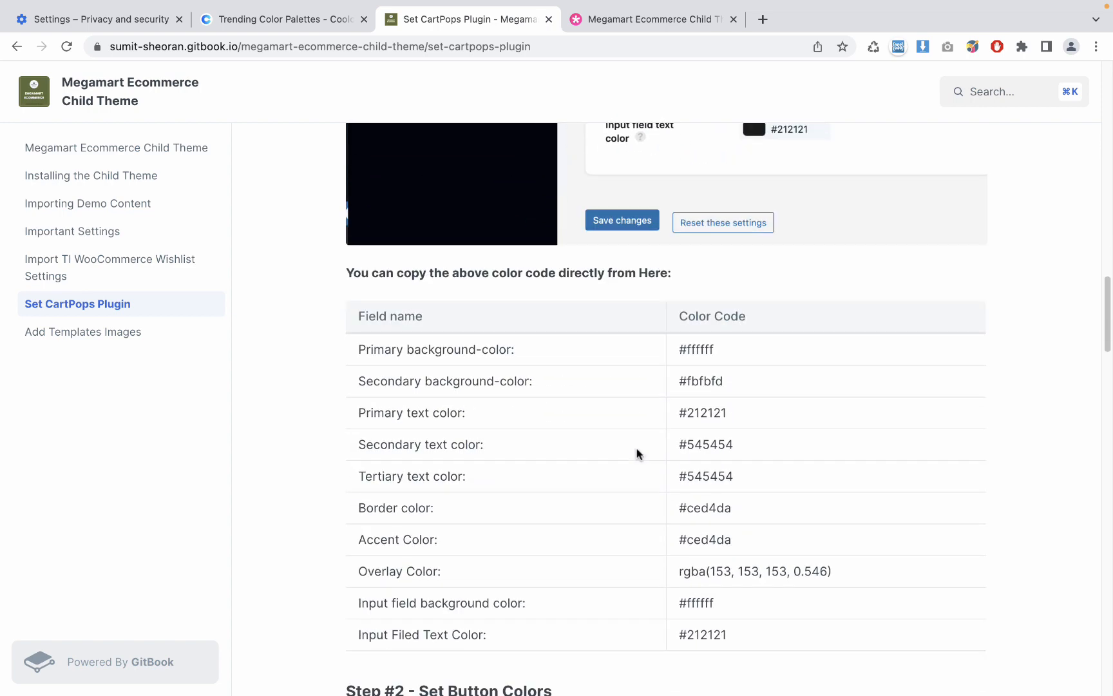
scroll(637, 454, up, 8)
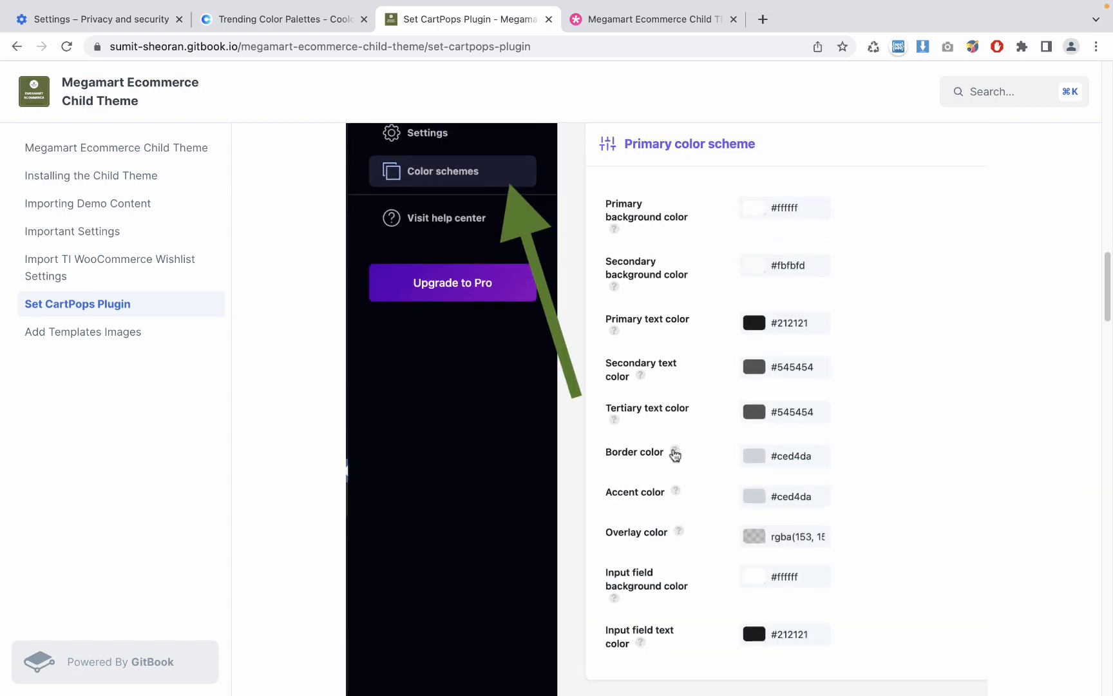
scroll(670, 412, up, 3)
scroll(651, 502, down, 7)
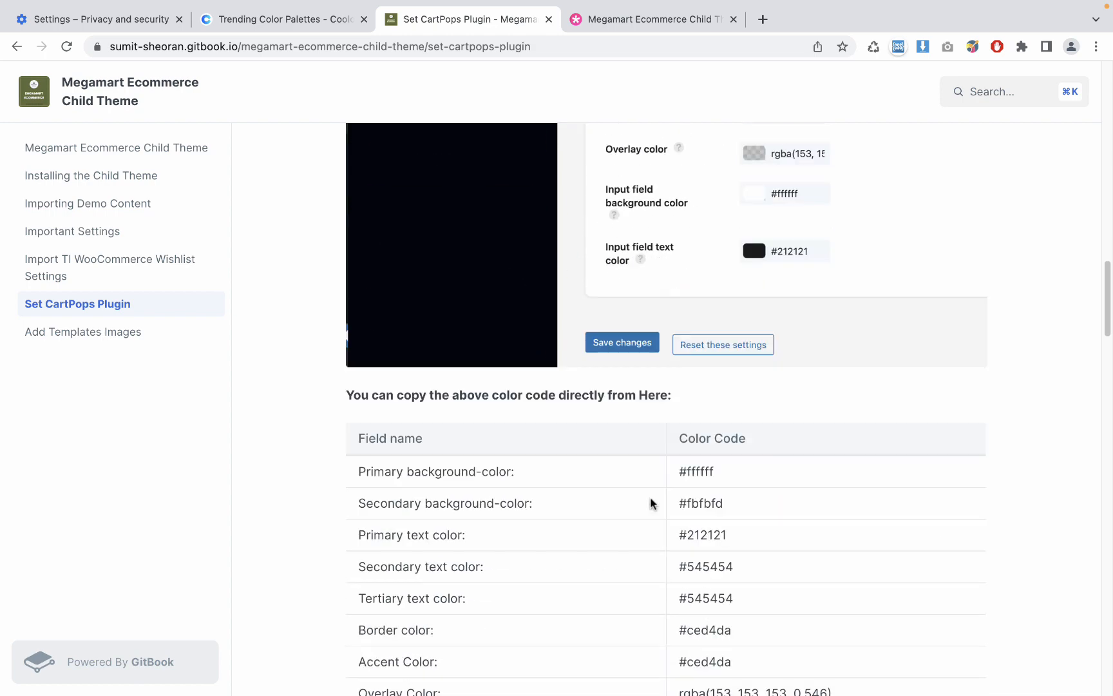
scroll(651, 503, up, 4)
scroll(728, 479, down, 4)
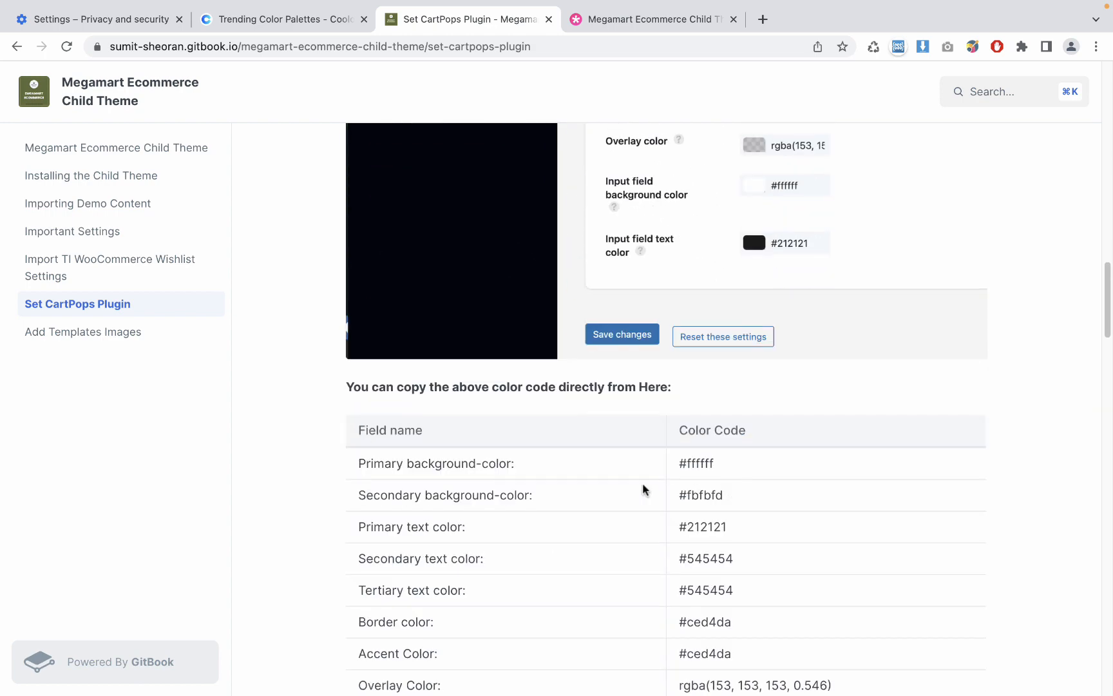
scroll(643, 490, down, 3)
scroll(541, 414, up, 1)
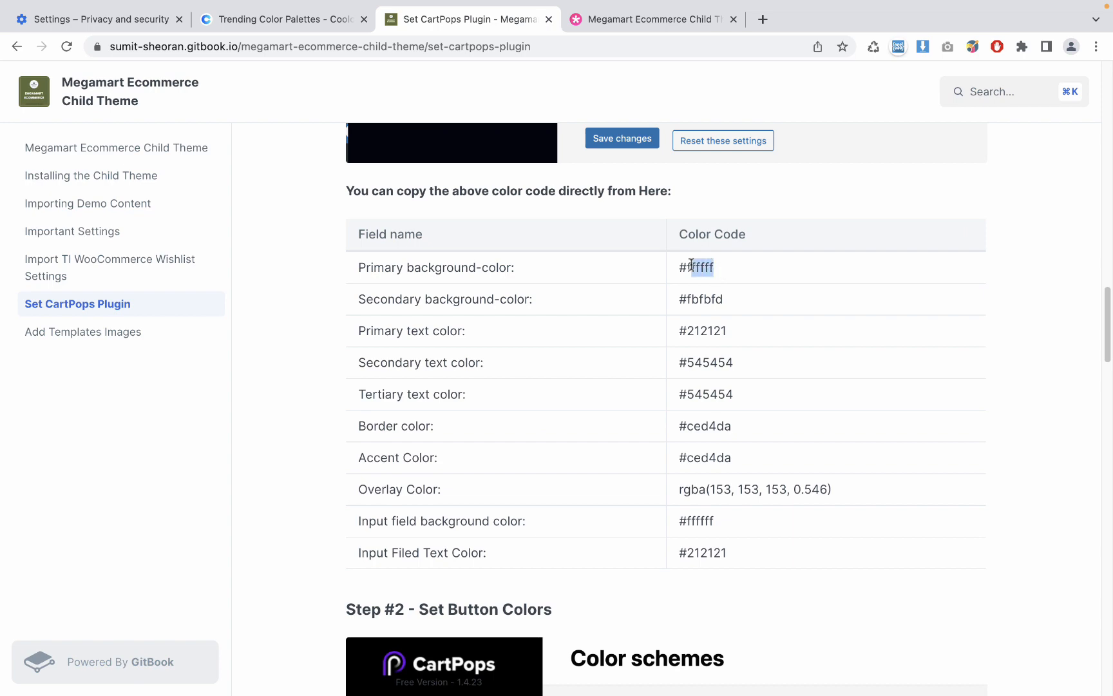
- Return to CartPops and set the primary background color to the documented code #ffffff
key(super+Tab)
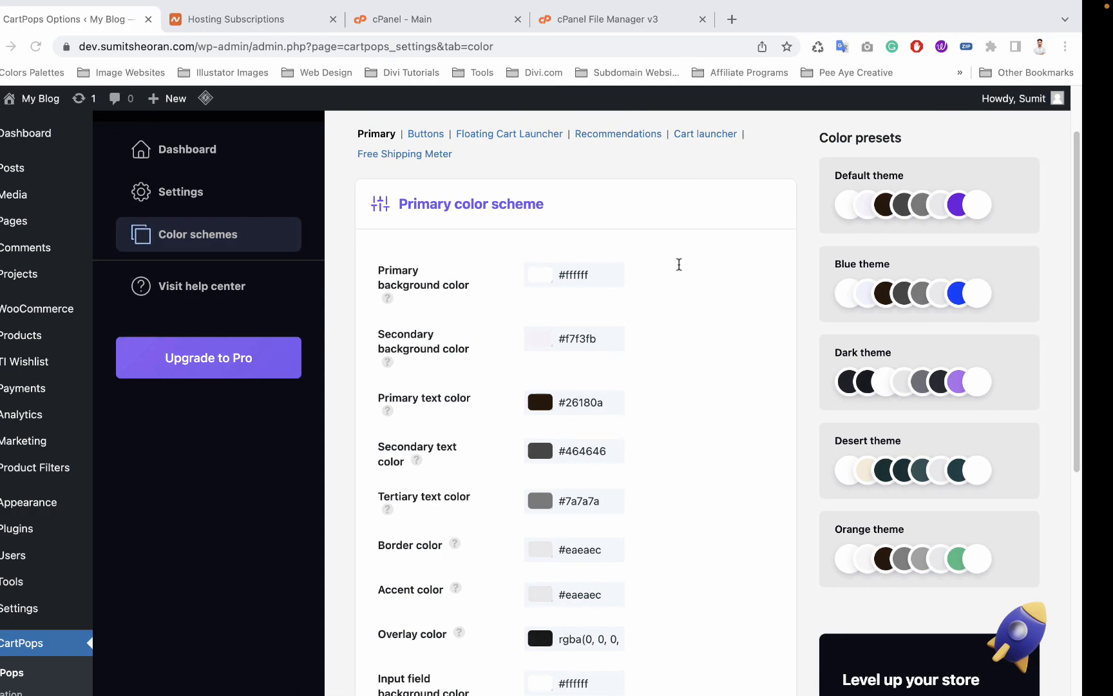
double_click(591, 273)
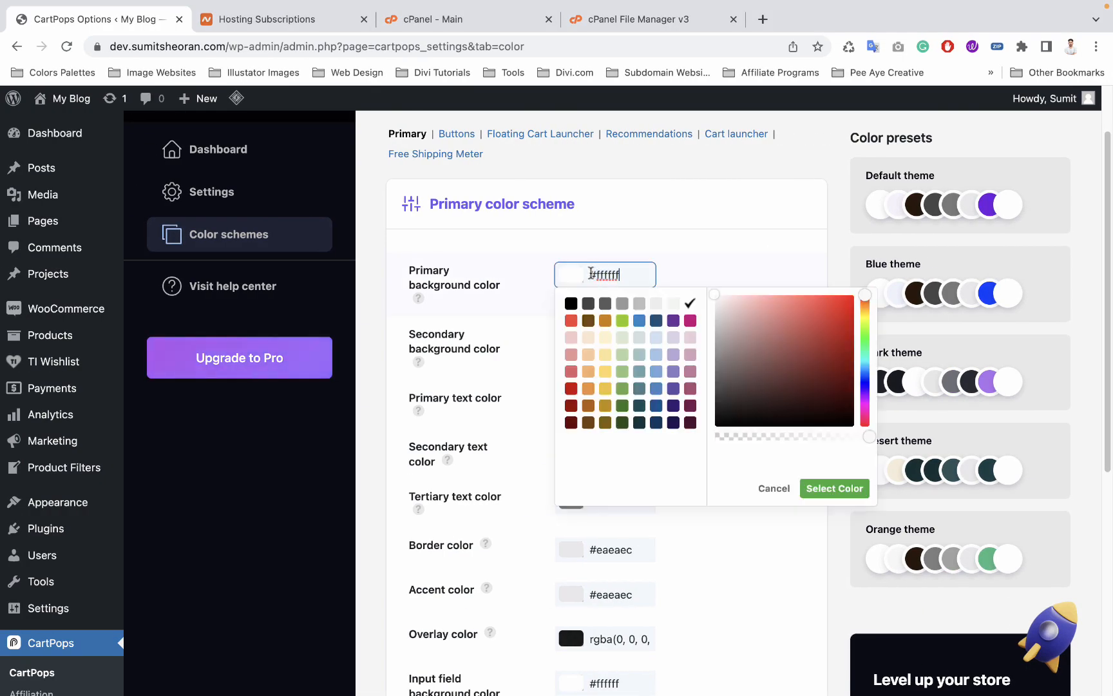
click(725, 256)
- Copy the secondary background color code from the documentation and set that CartPops color to #fbfbfd
key(super+Tab)
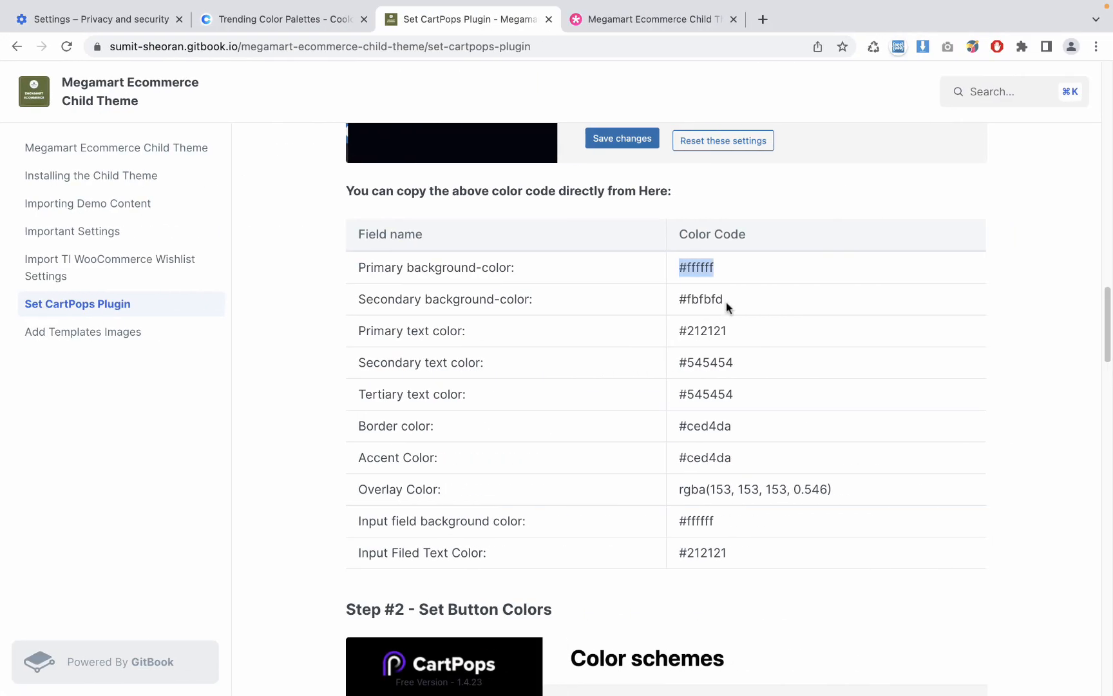
drag(726, 301, 702, 302)
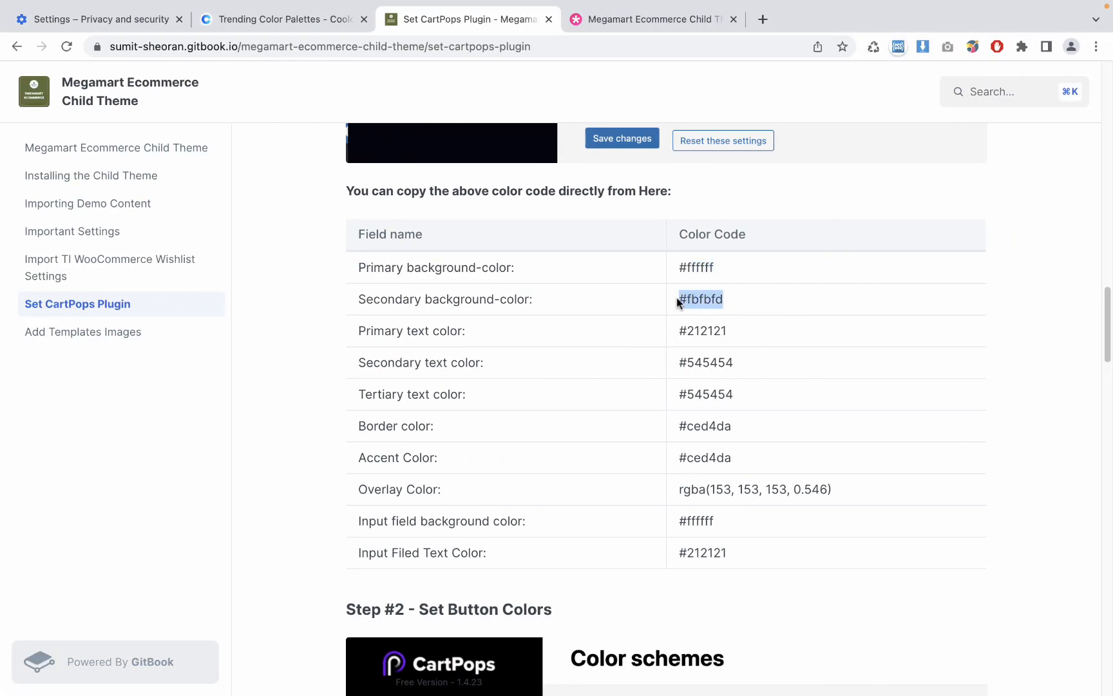
key(super+Tab)
double_click(593, 332)
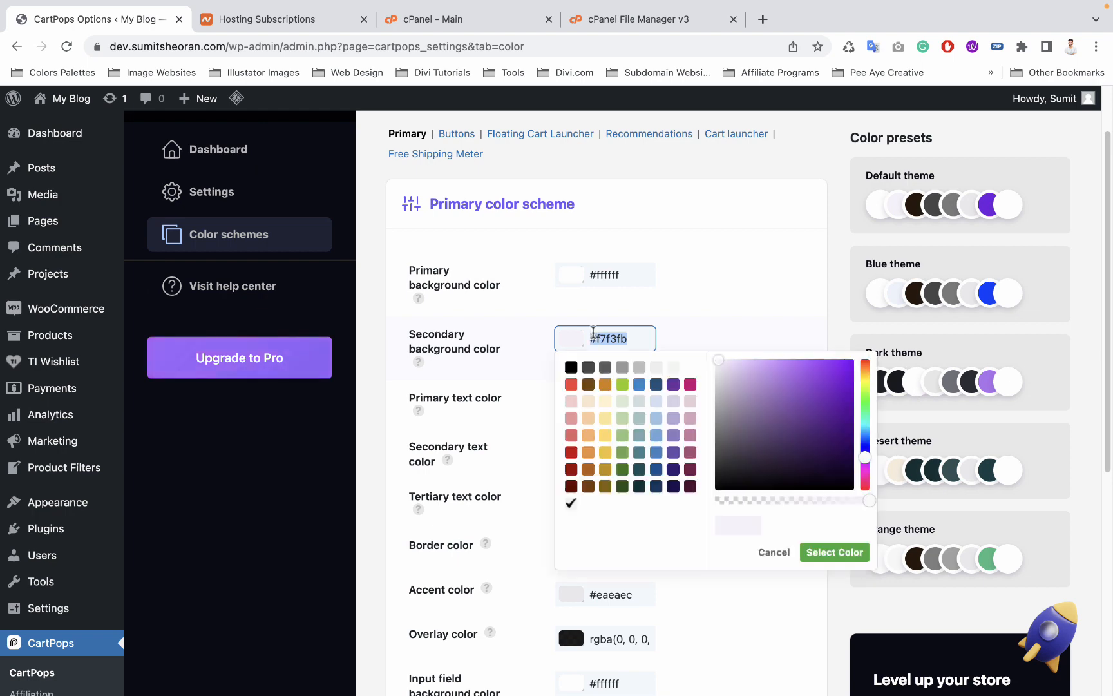
text(#fbfbfd)
click(690, 334)
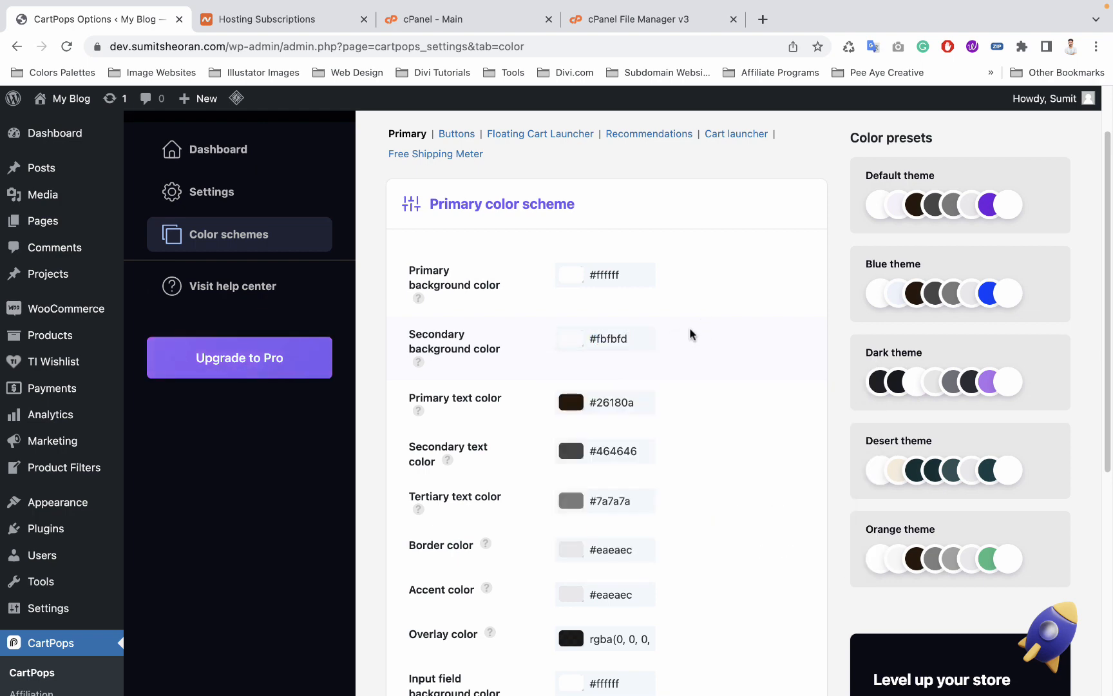
- Save the CartPops primary color scheme changes
scroll(625, 399, down, 5)
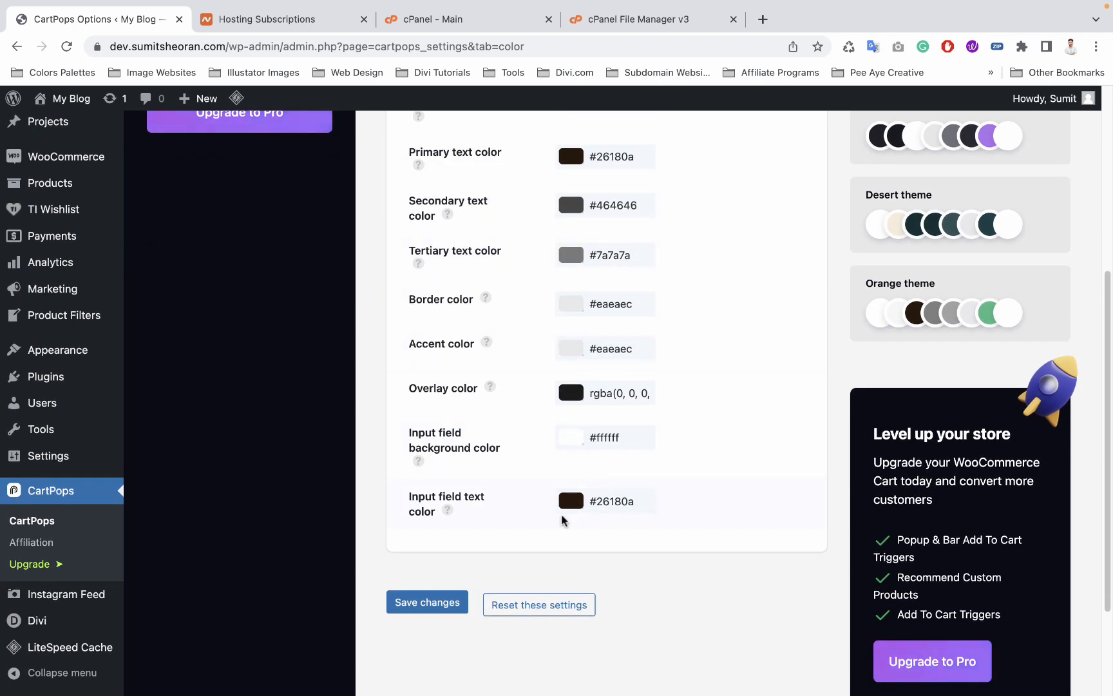
click(438, 602)
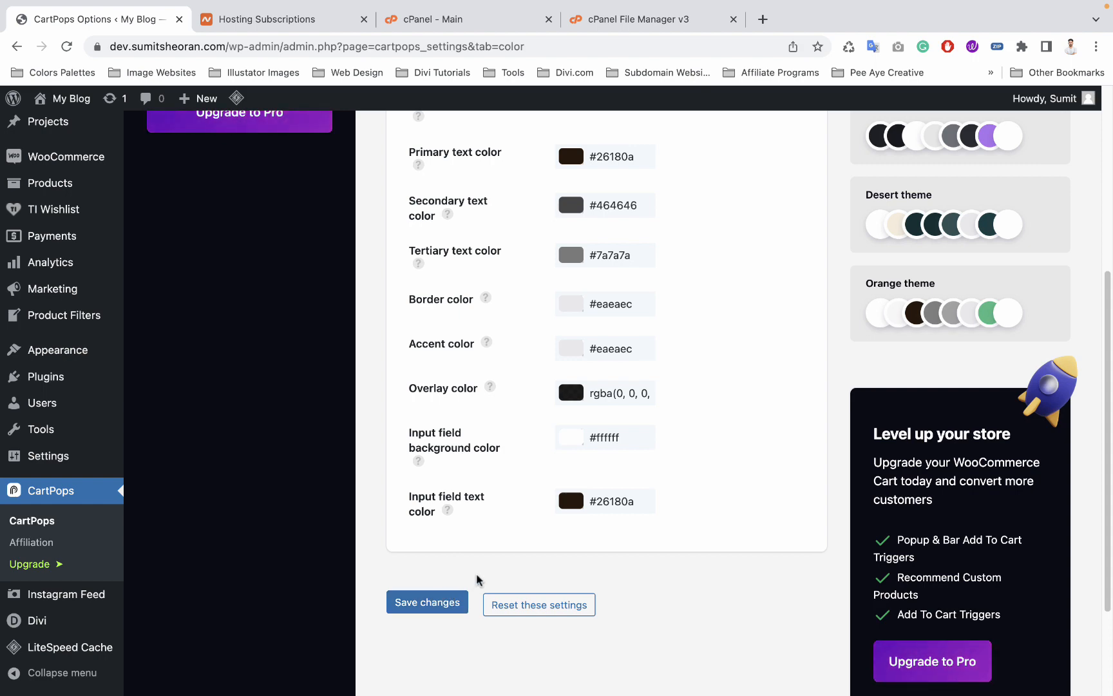
scroll(554, 506, down, 5)
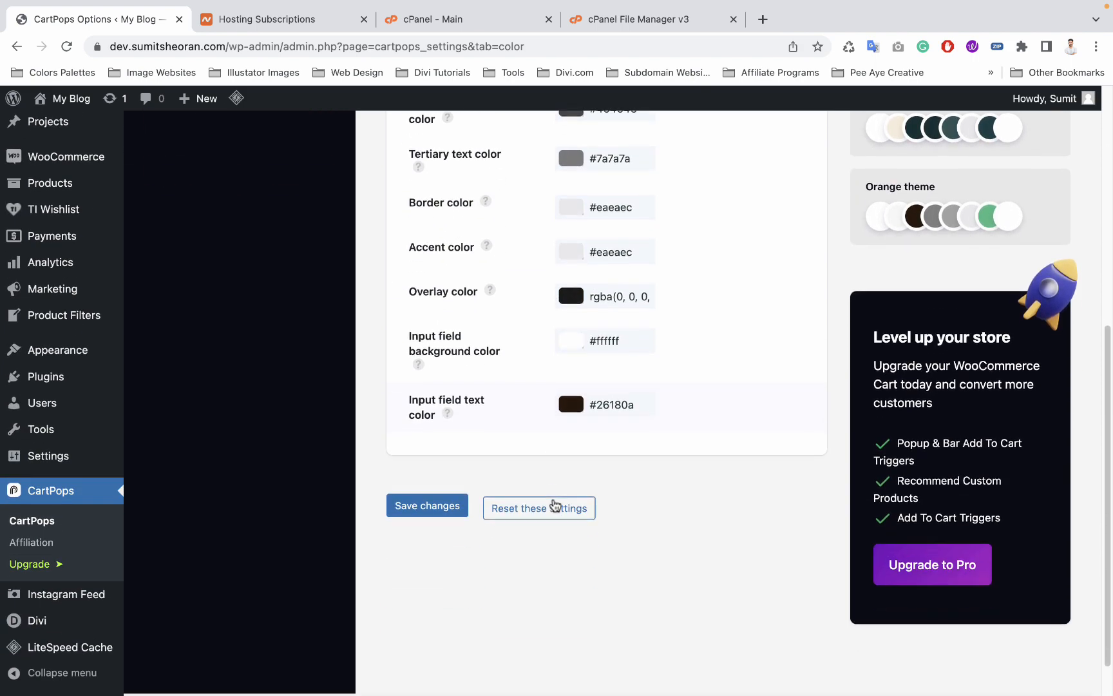
click(405, 514)
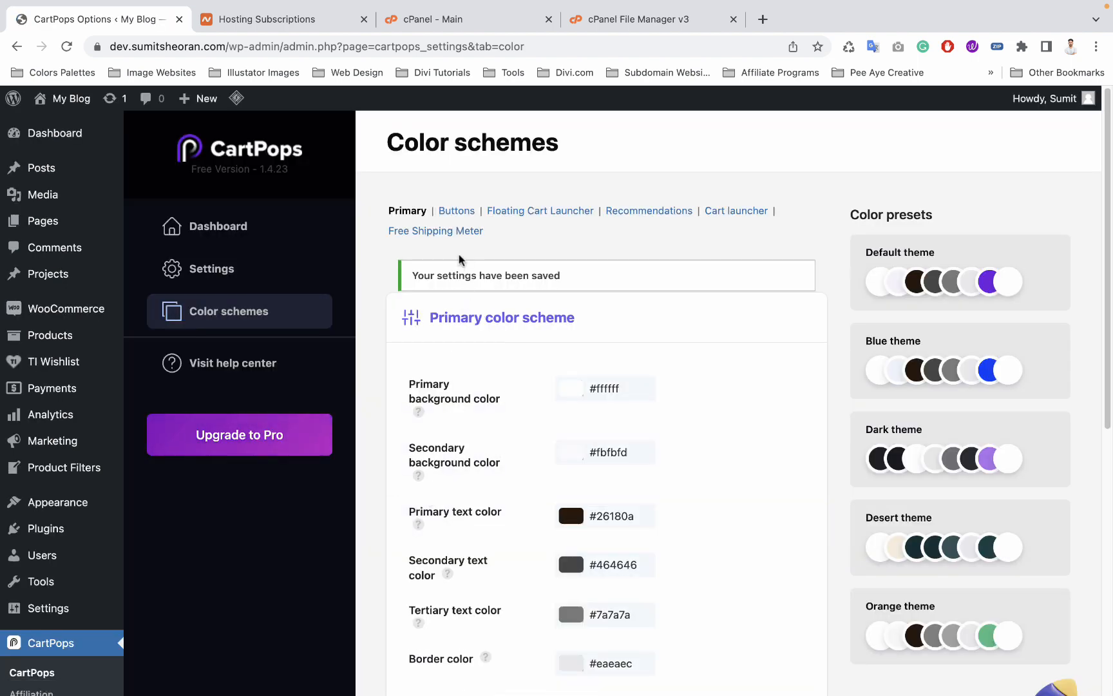
- Open CartPops' button color scheme and copy the primary button background color code #606c38 from the theme documentation
click(448, 214)
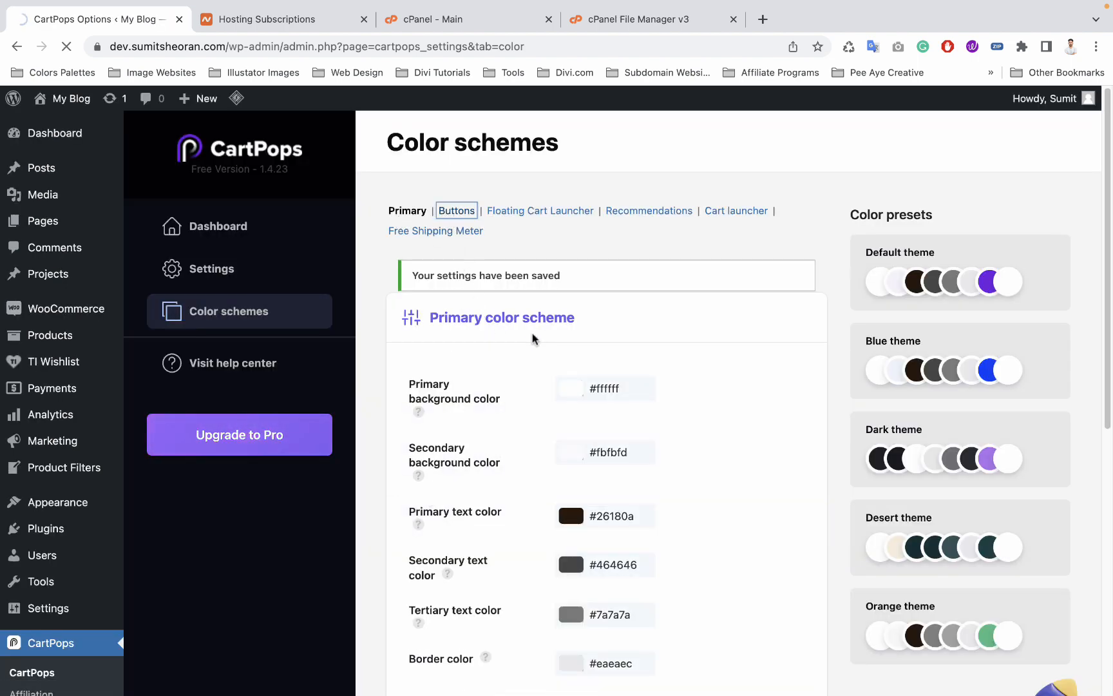
scroll(551, 418, down, 1)
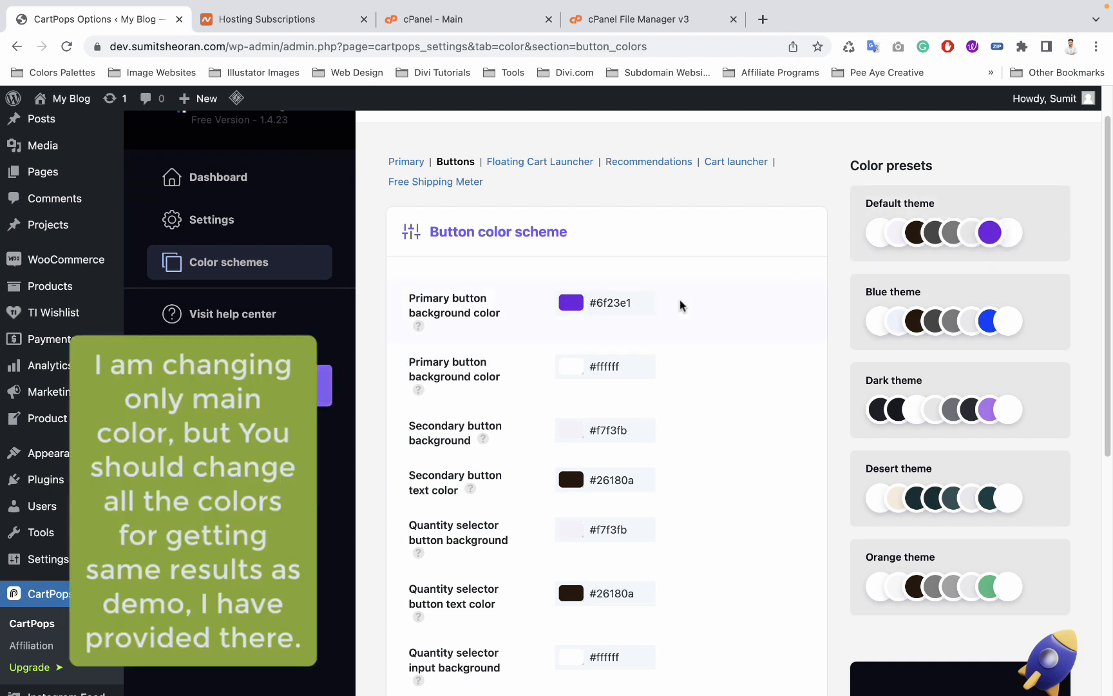
key(ctrl+Right)
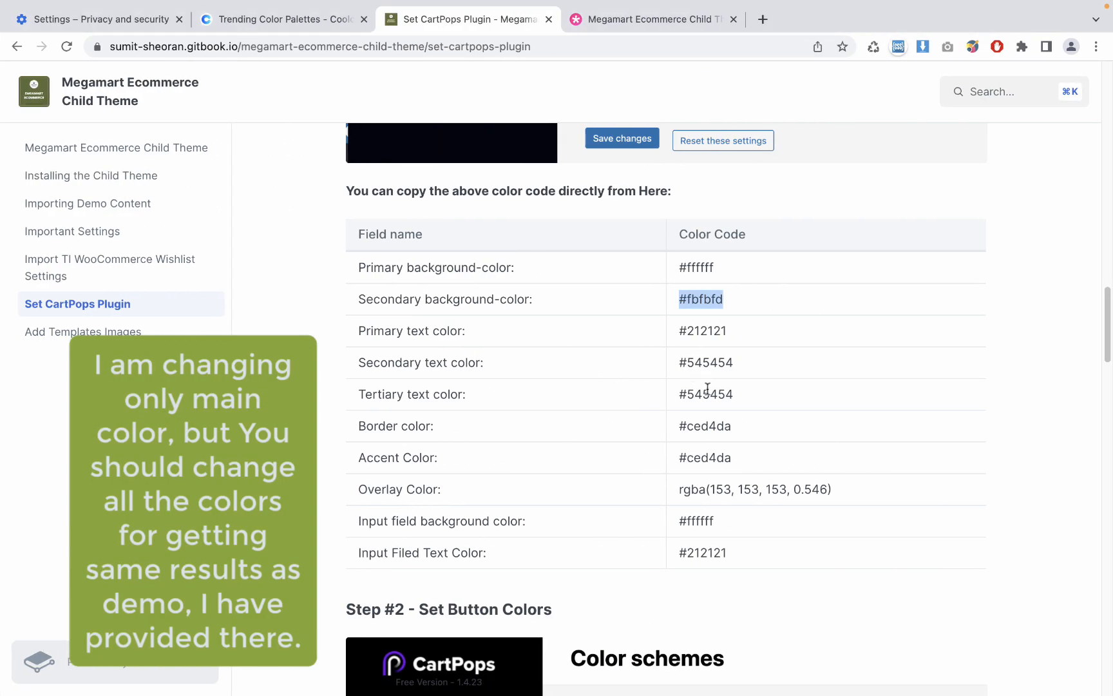
scroll(716, 350, down, 15)
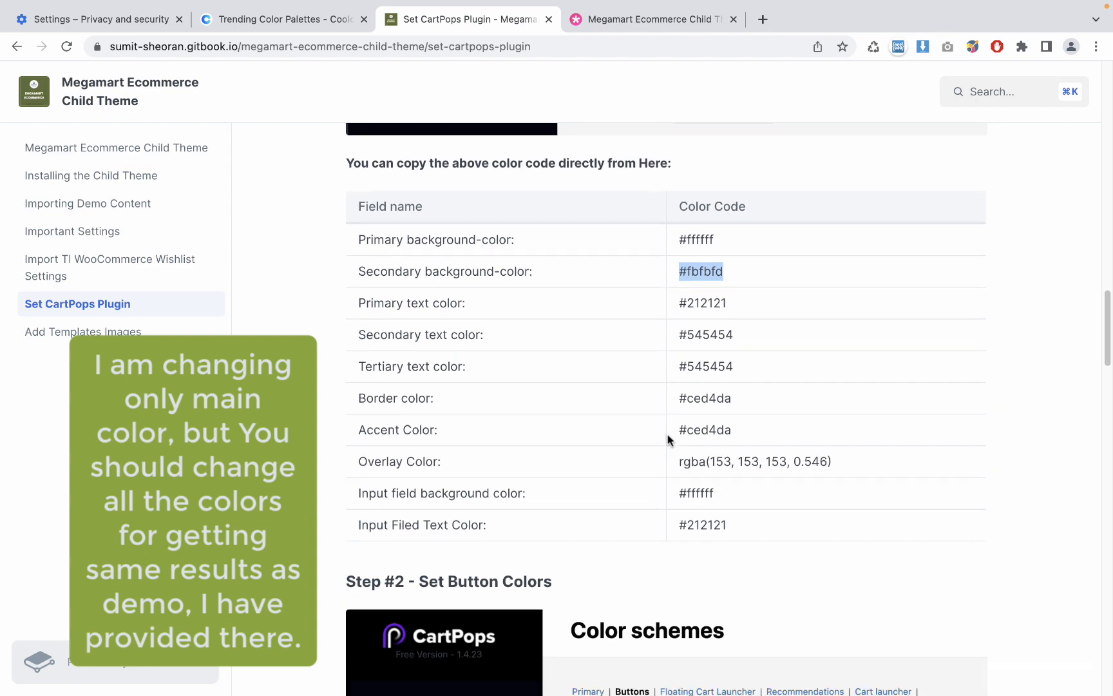
scroll(688, 399, down, 2)
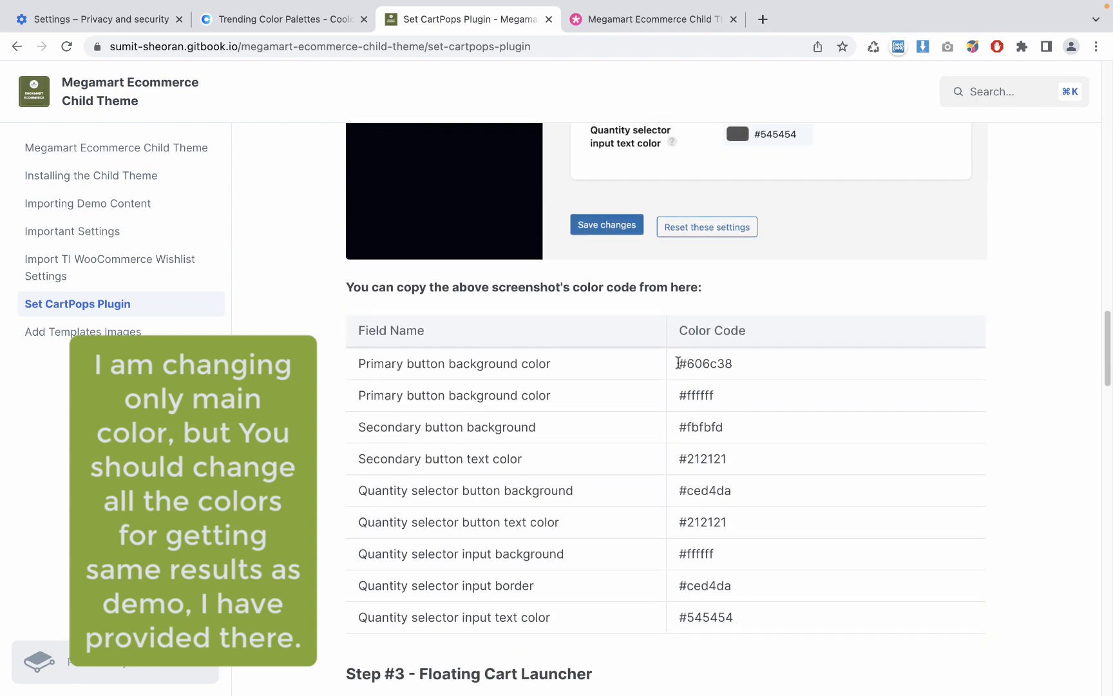
drag(684, 362, 679, 362)
key(super+c)
- Back in CartPops, set the primary button background color to #606c38 and save the button color scheme
key(ctrl+Left)
drag(634, 303, 588, 303)
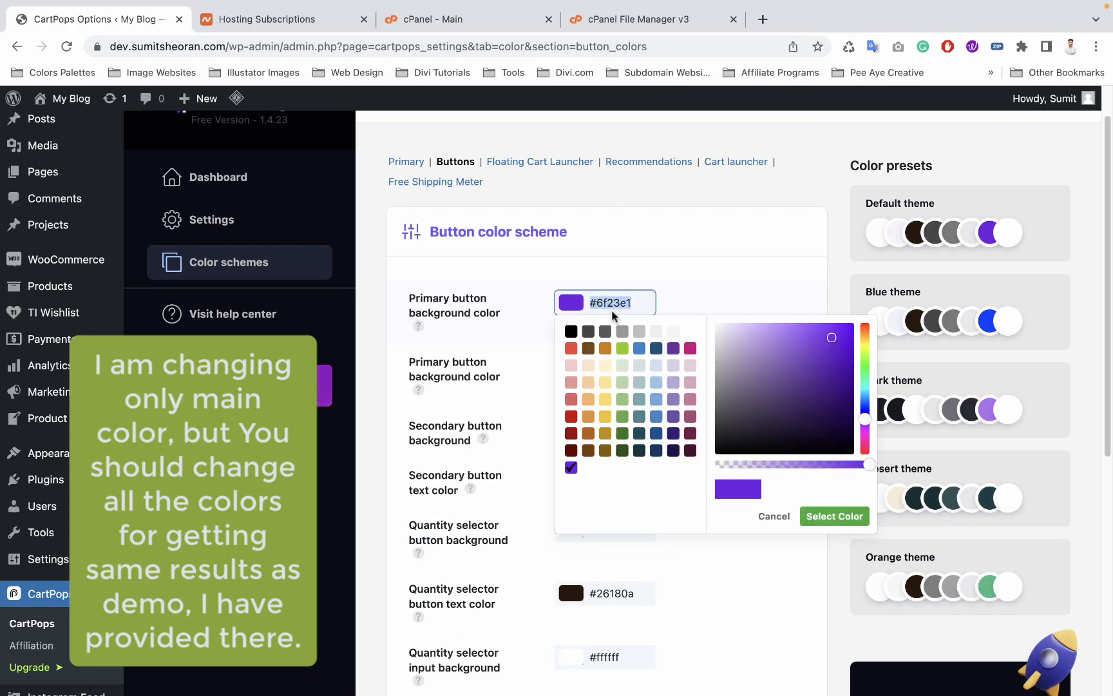
key(super+v)
scroll(504, 515, down, 5)
click(427, 576)
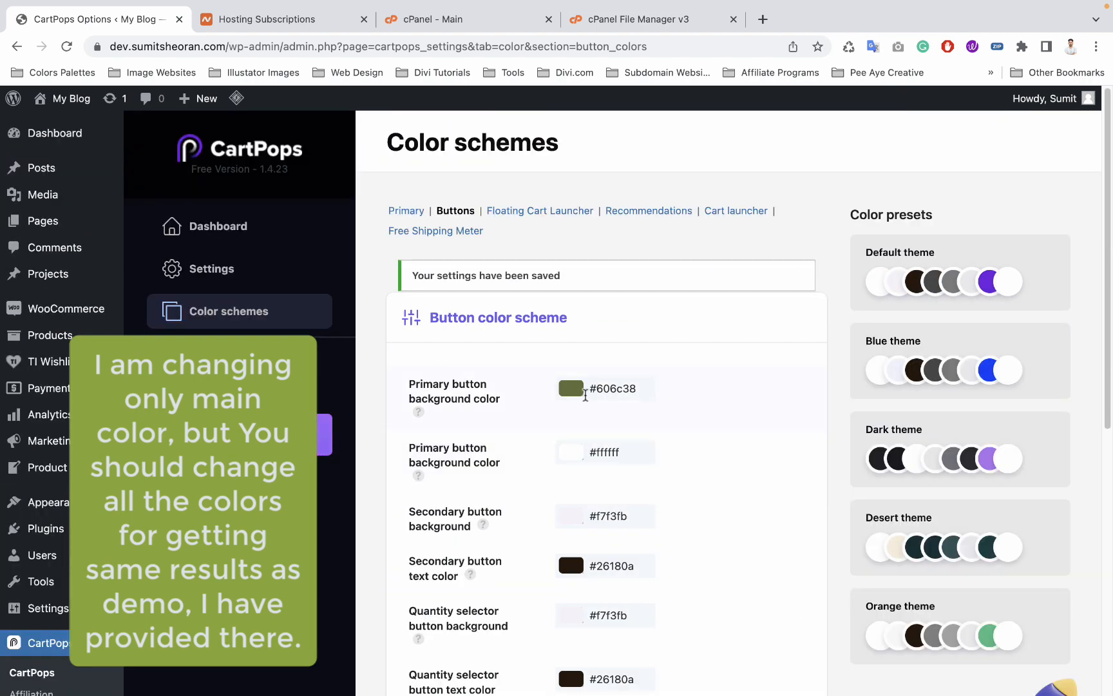
- Try to set the Floating Cart Launcher indicator background to #606c38 and save the scheme
click(539, 211)
drag(614, 496, 589, 495)
key(super+v)
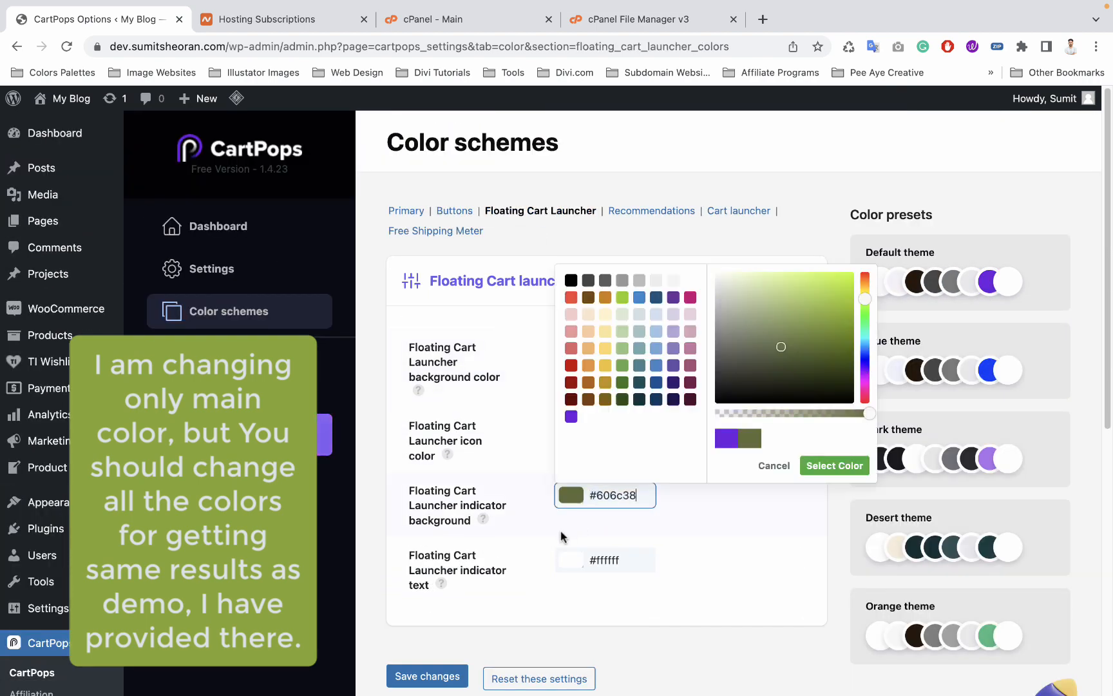
scroll(509, 462, down, 5)
click(425, 534)
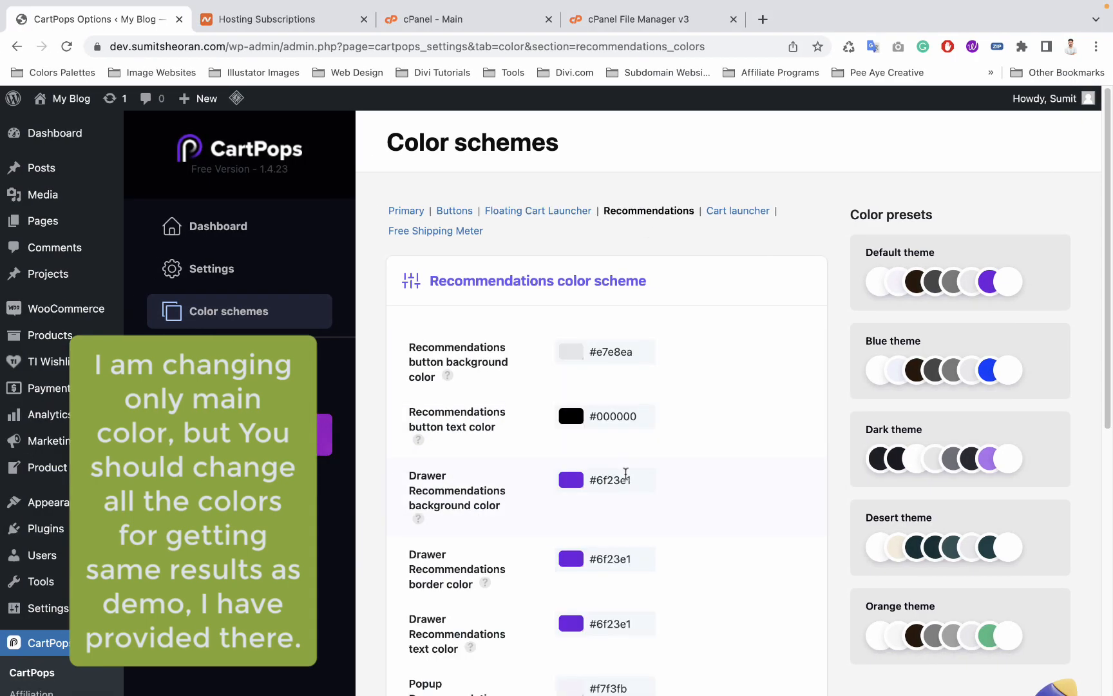
- Return to the Floating Cart Launcher color scheme, set the indicator background to #606c38 again and save the changes
click(542, 211)
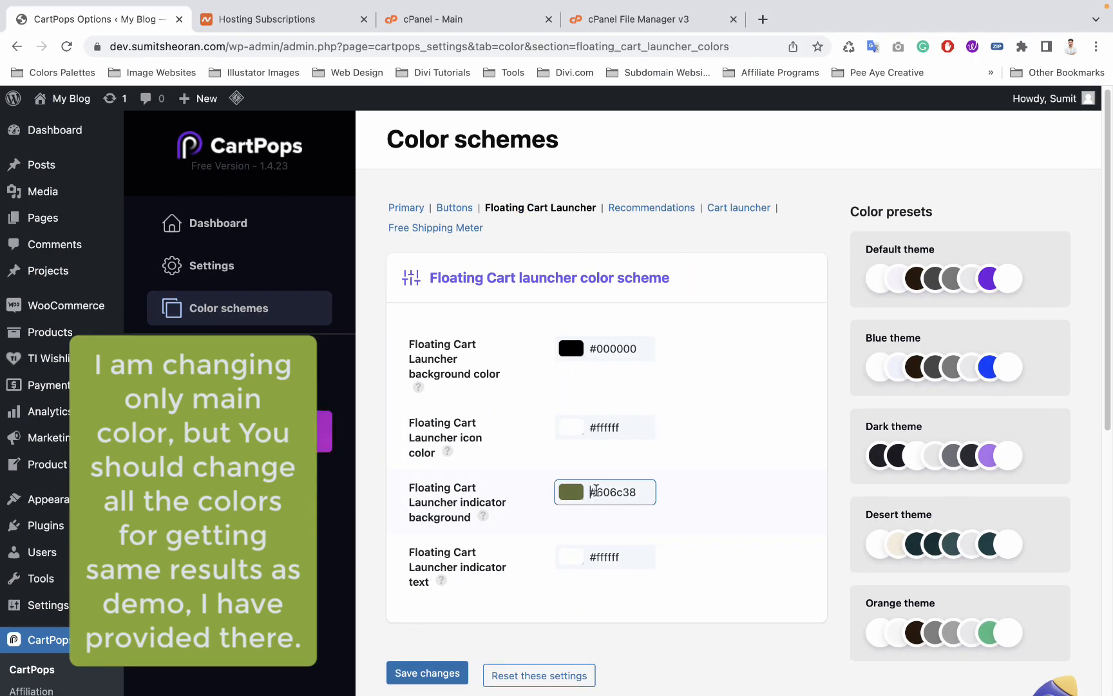
click(618, 492)
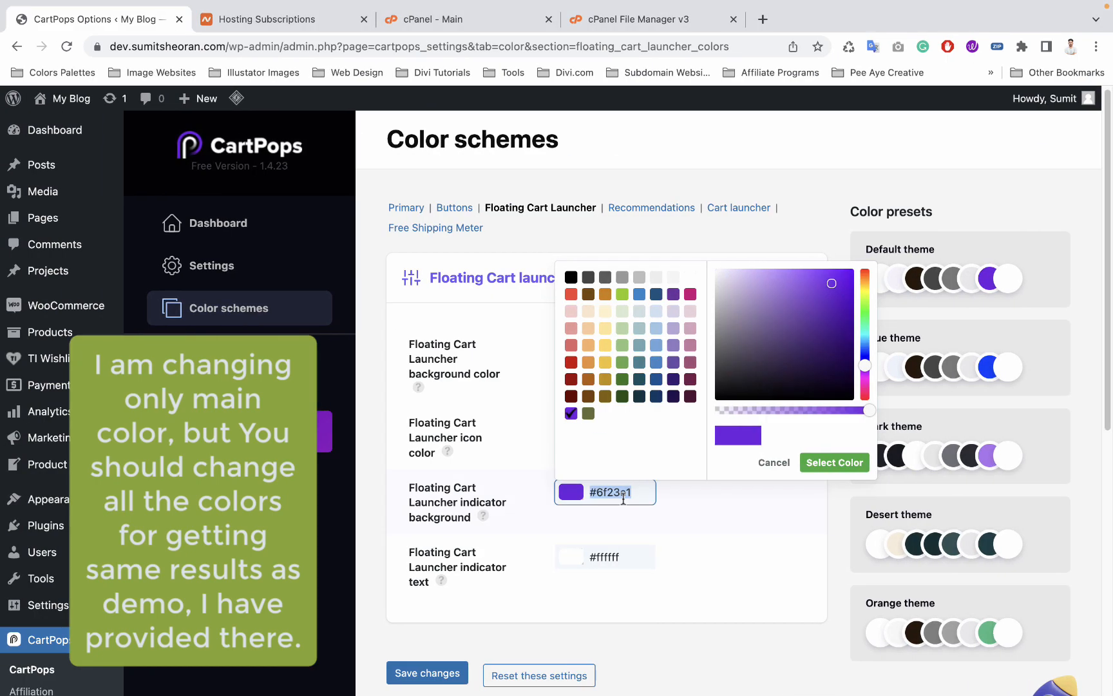
key(ctrl+v)
click(429, 670)
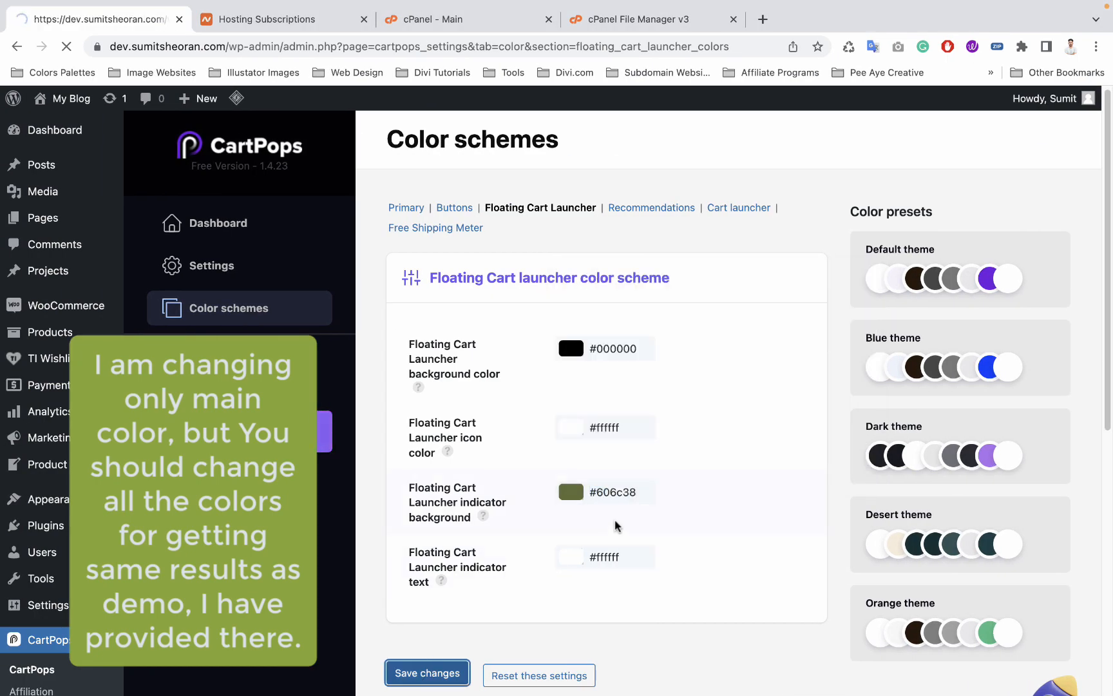
- In the Recommendations color scheme, set the Drawer Recommendations background and border colors to #606c38
click(651, 207)
scroll(606, 451, down, 1)
click(605, 457)
key(ctrl+v)
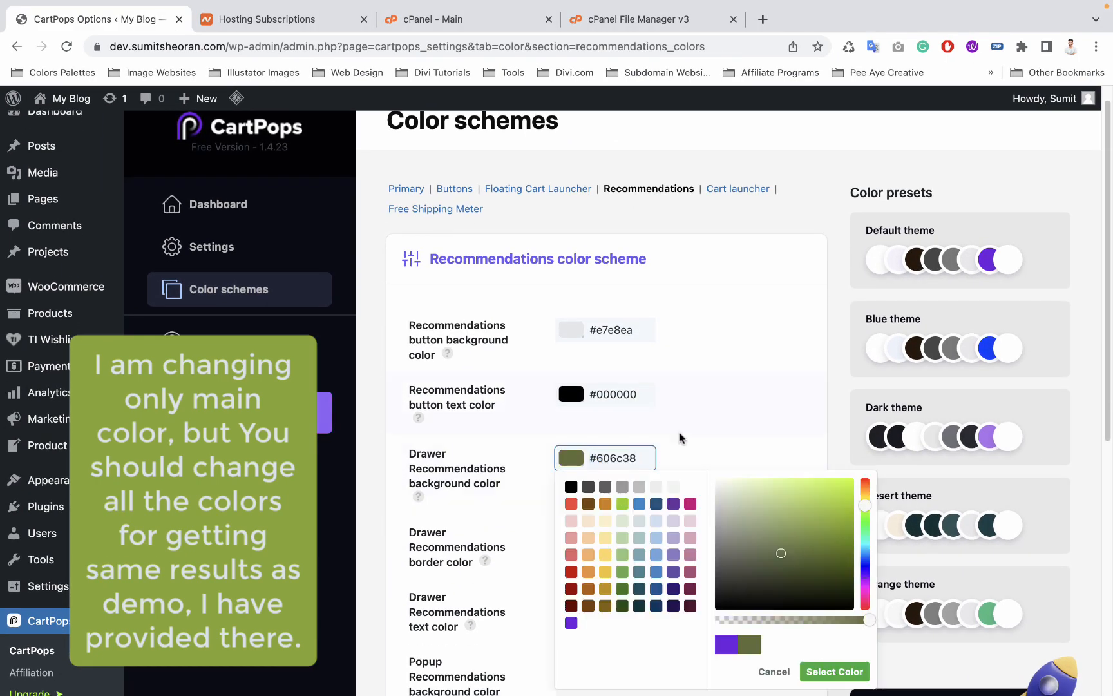
click(682, 439)
scroll(677, 438, down, 2)
drag(590, 430, 639, 430)
key(super+v)
click(682, 416)
- Set the Drawer Recommendations text color to #606c38 and save the Recommendations color scheme
scroll(634, 480, down, 3)
drag(590, 263, 638, 263)
key(super+v)
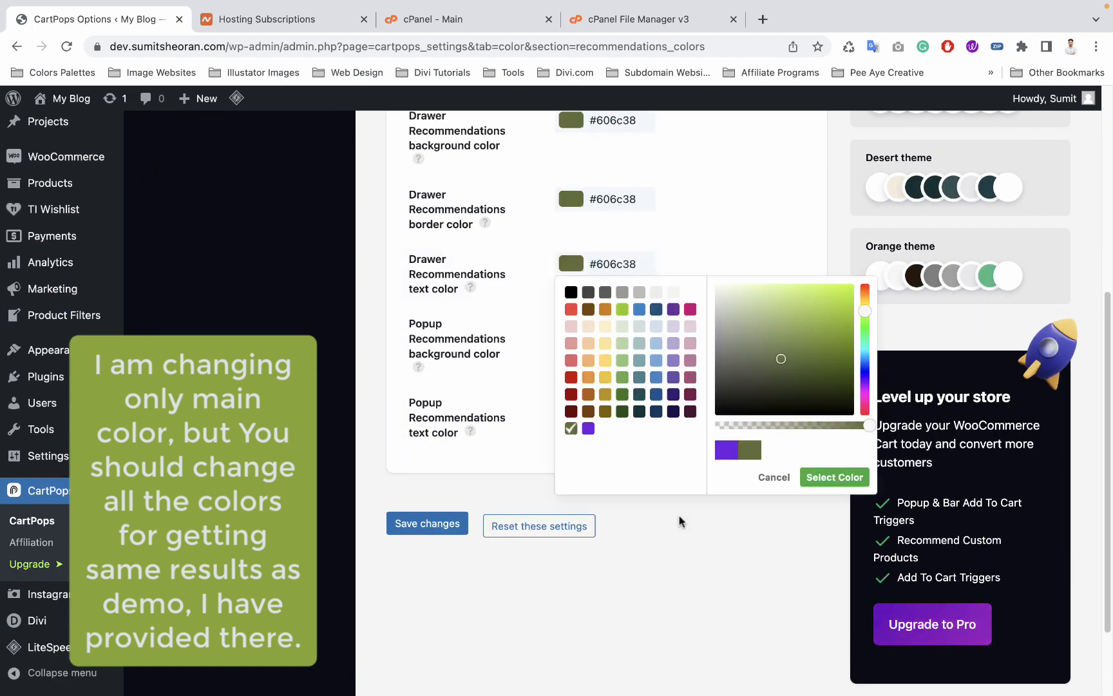
click(681, 522)
click(428, 523)
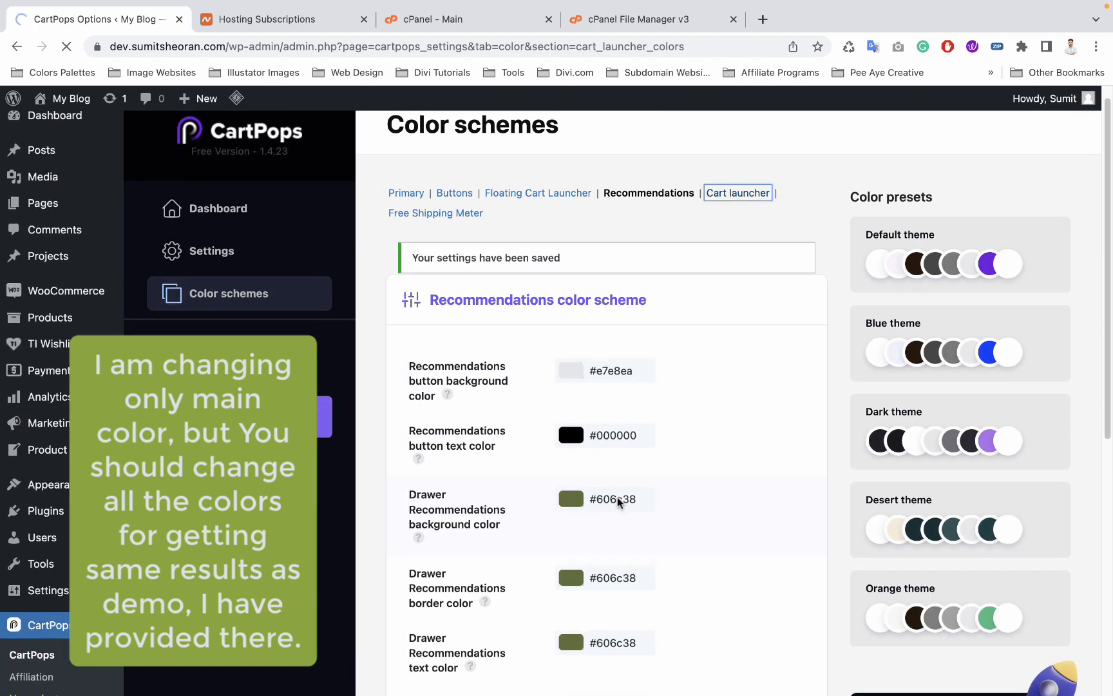
- In the Cart launcher color scheme, set the Cart Launcher bubble background to #606c38 and save the changes
drag(590, 465, 638, 465)
key(super+v)
click(426, 635)
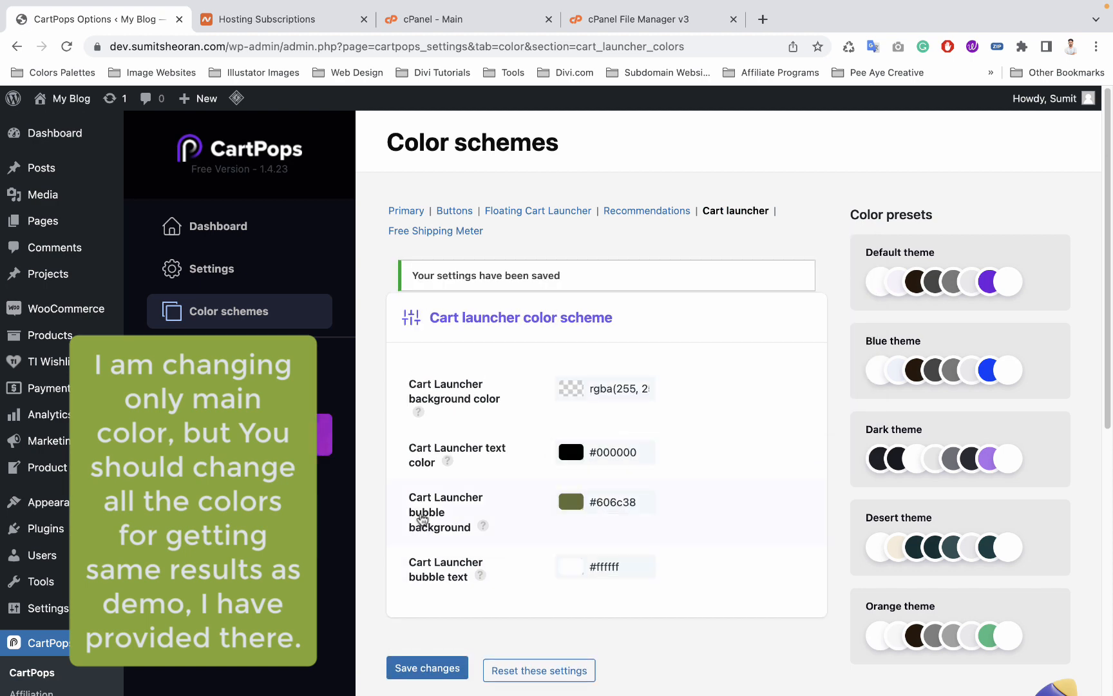
- Copy the site's address from the WordPress dashboard, open it in a new tab beside the documentation and review the home page
scroll(54, 572, down, 5)
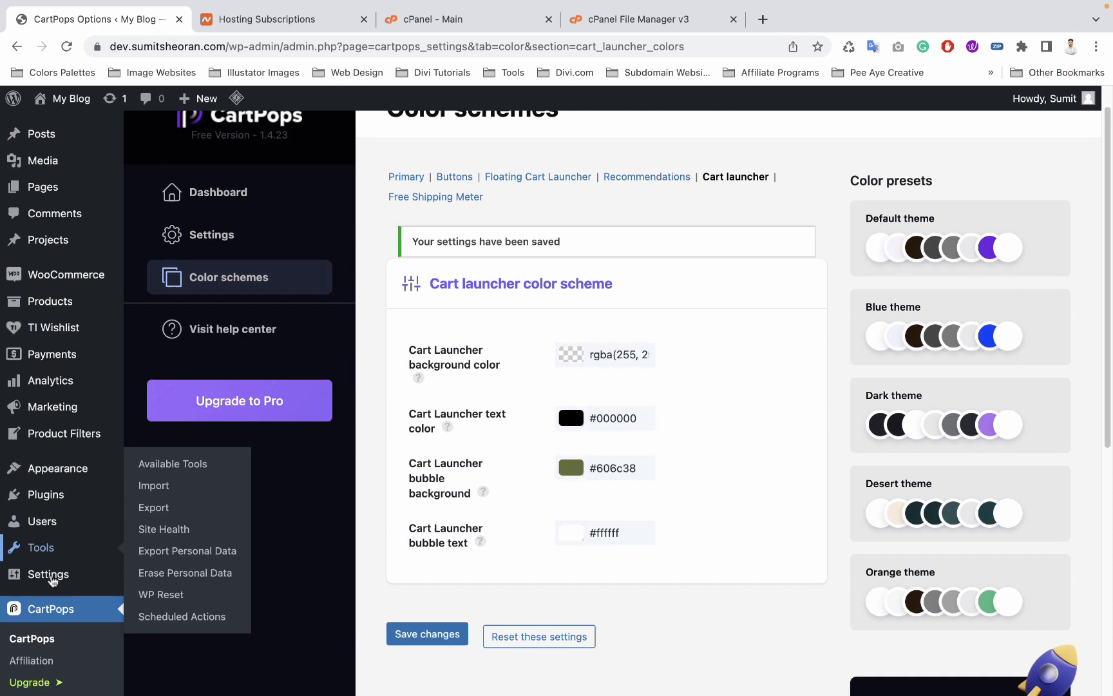
scroll(54, 579, up, 5)
click(83, 162)
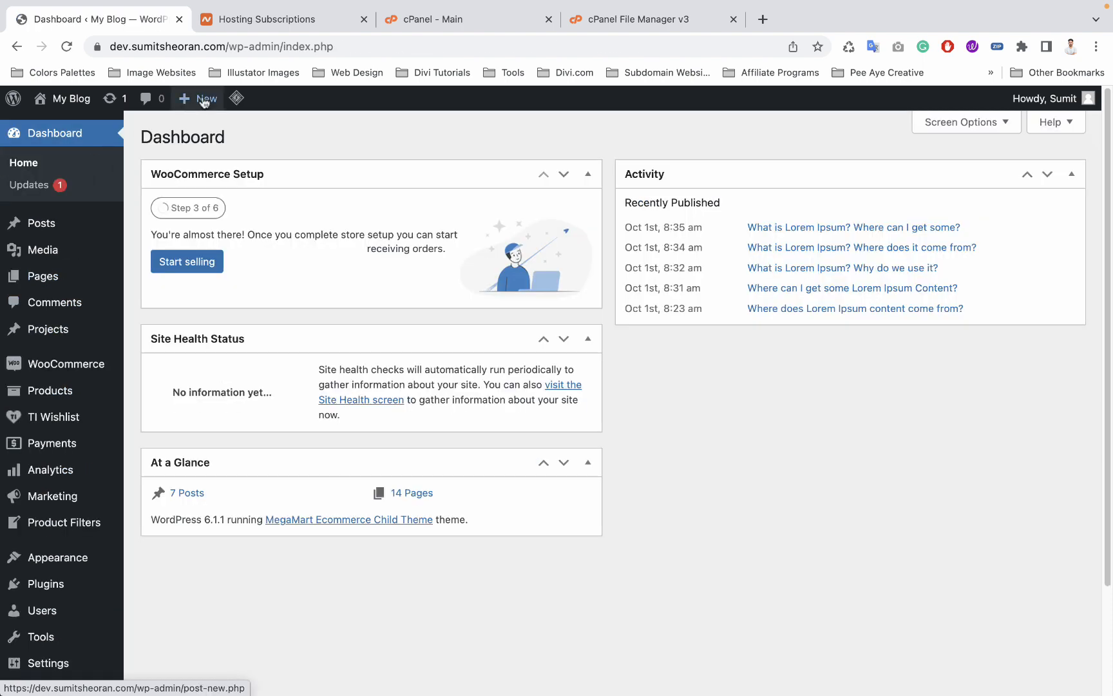
click(229, 46)
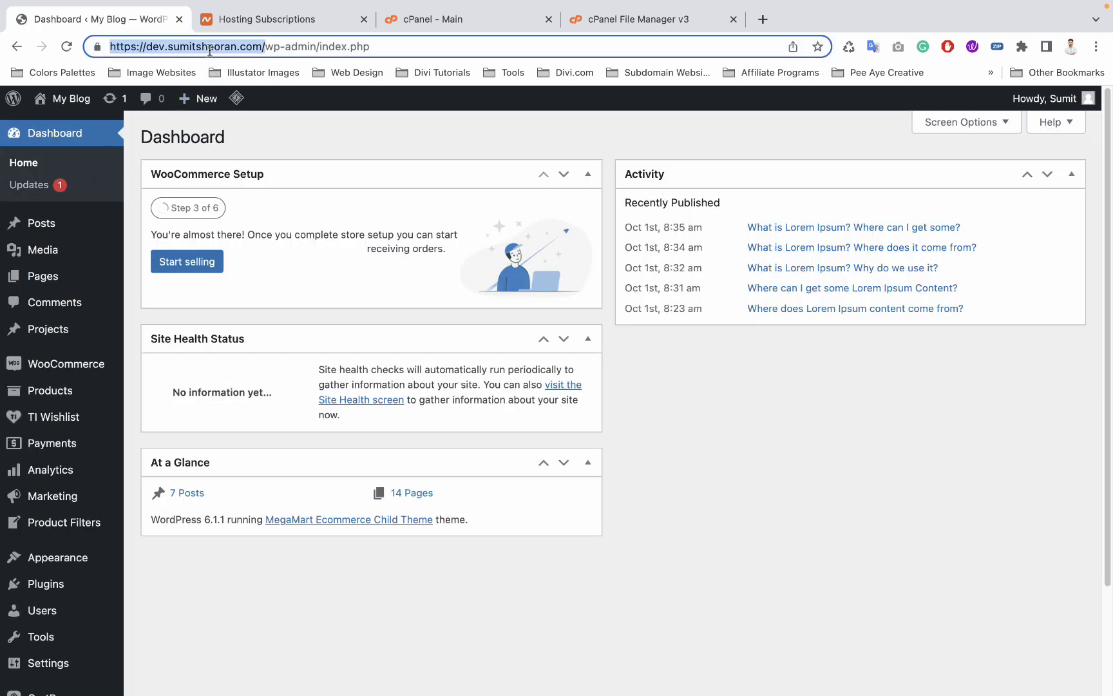
key(ctrl+Right)
click(760, 21)
key(super+v)
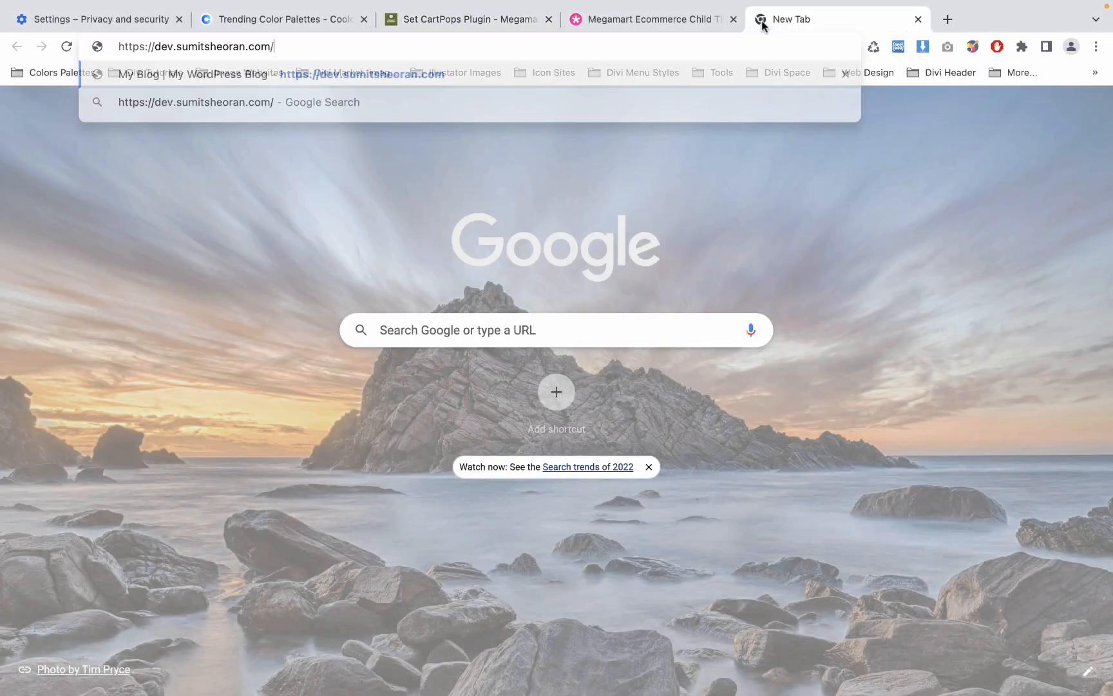
key(Return)
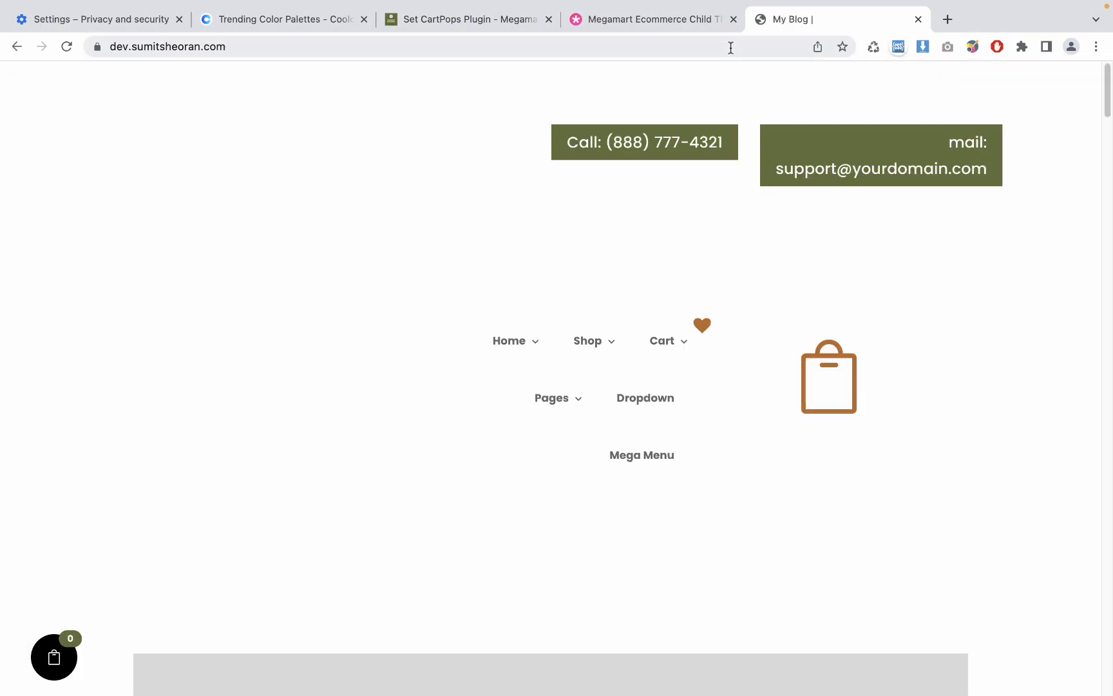
mouse_move(716, 134)
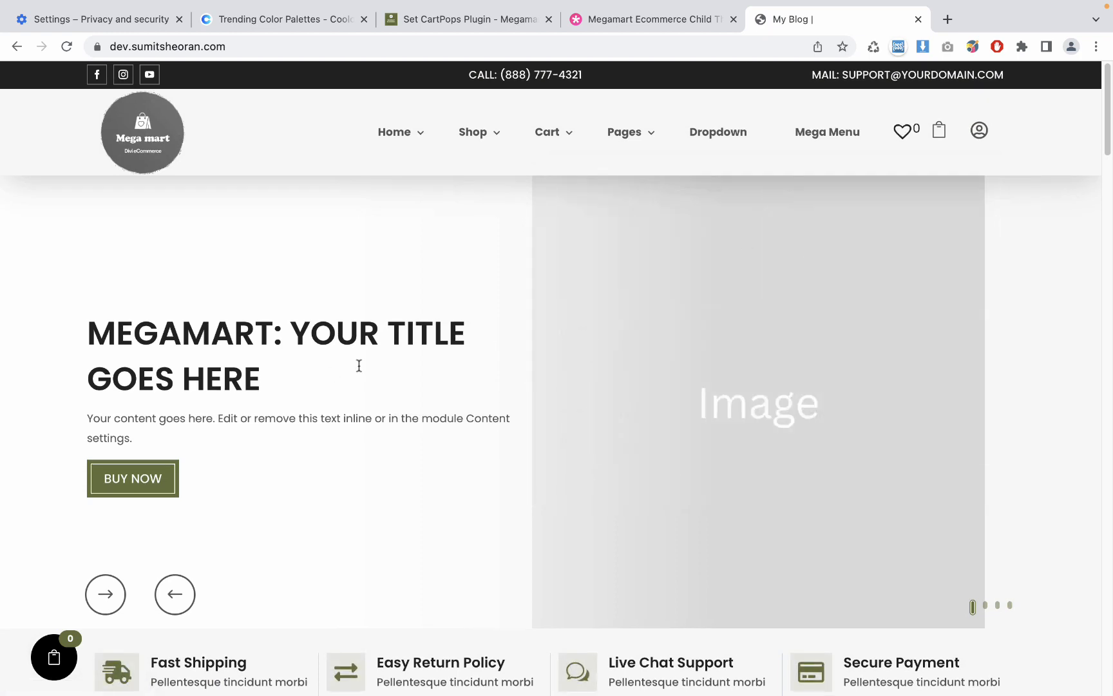
scroll(452, 326, down, 6)
scroll(453, 326, down, 18)
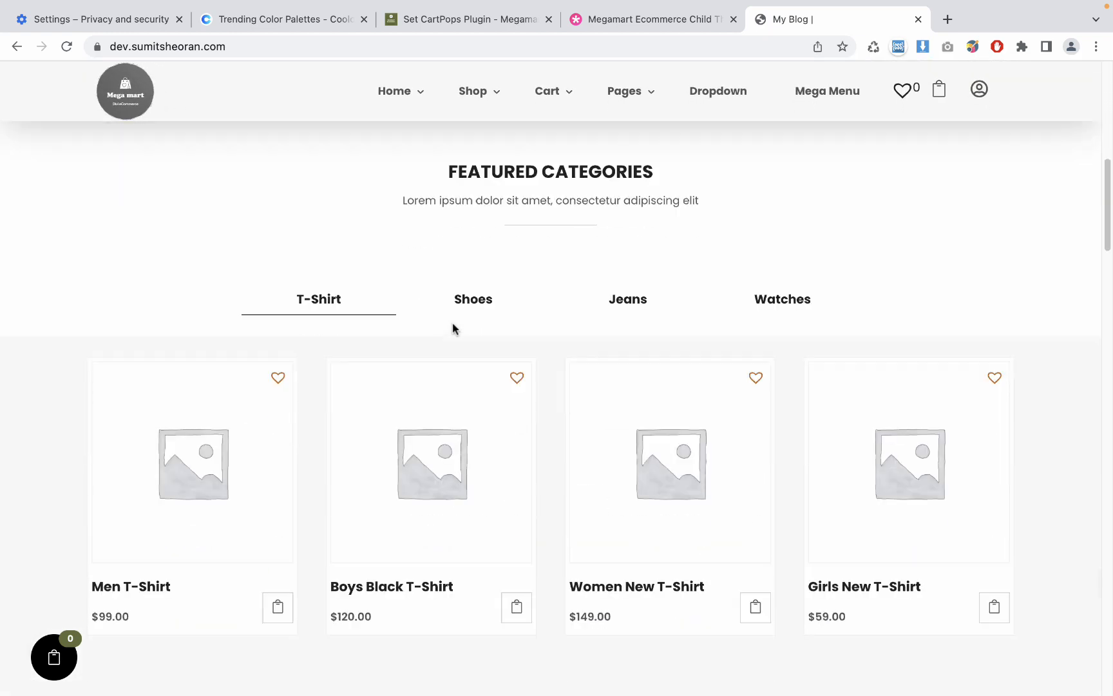
scroll(504, 364, up, 20)
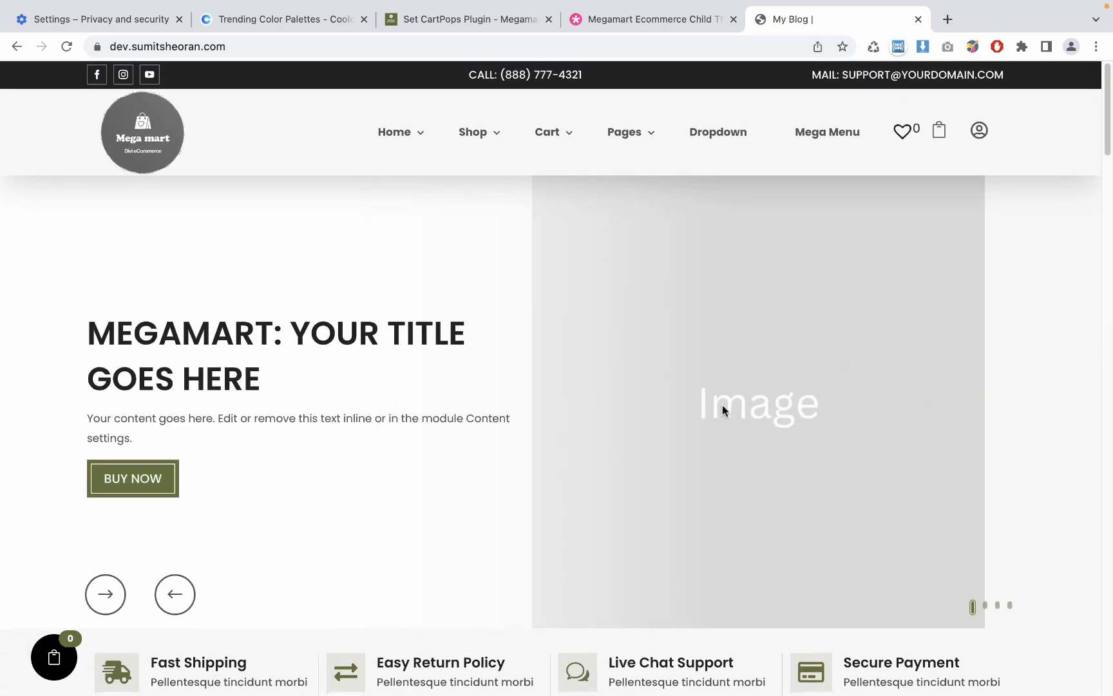
- Open the Add Templates Images page of the theme documentation and download Megamart Templates Images.zip
click(472, 29)
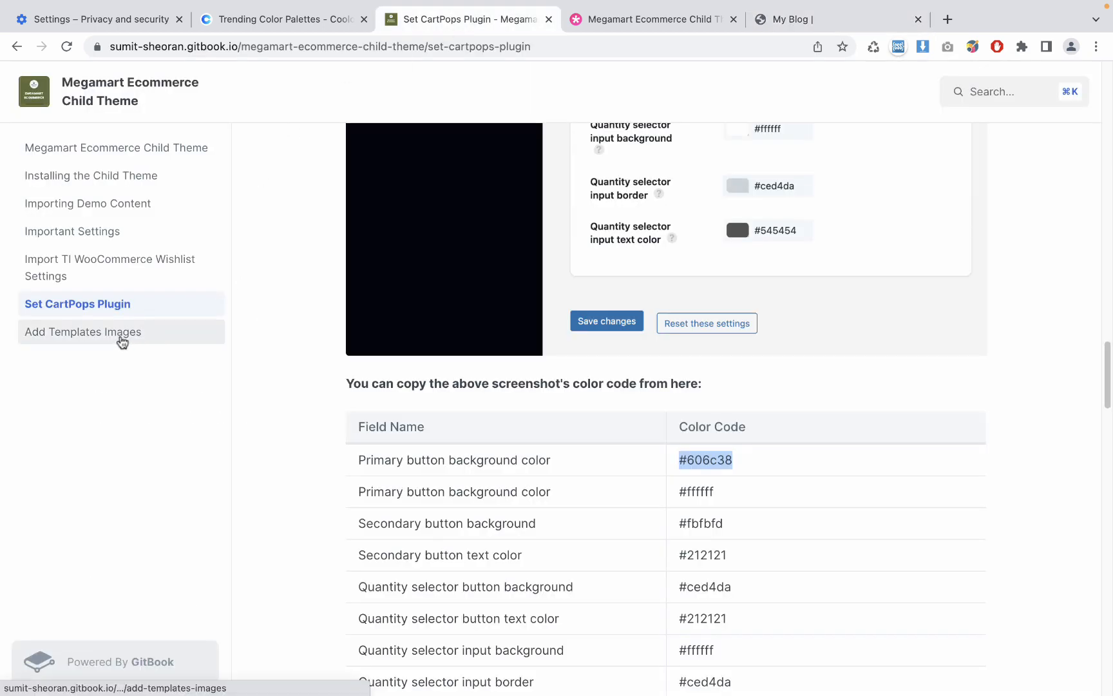
click(121, 341)
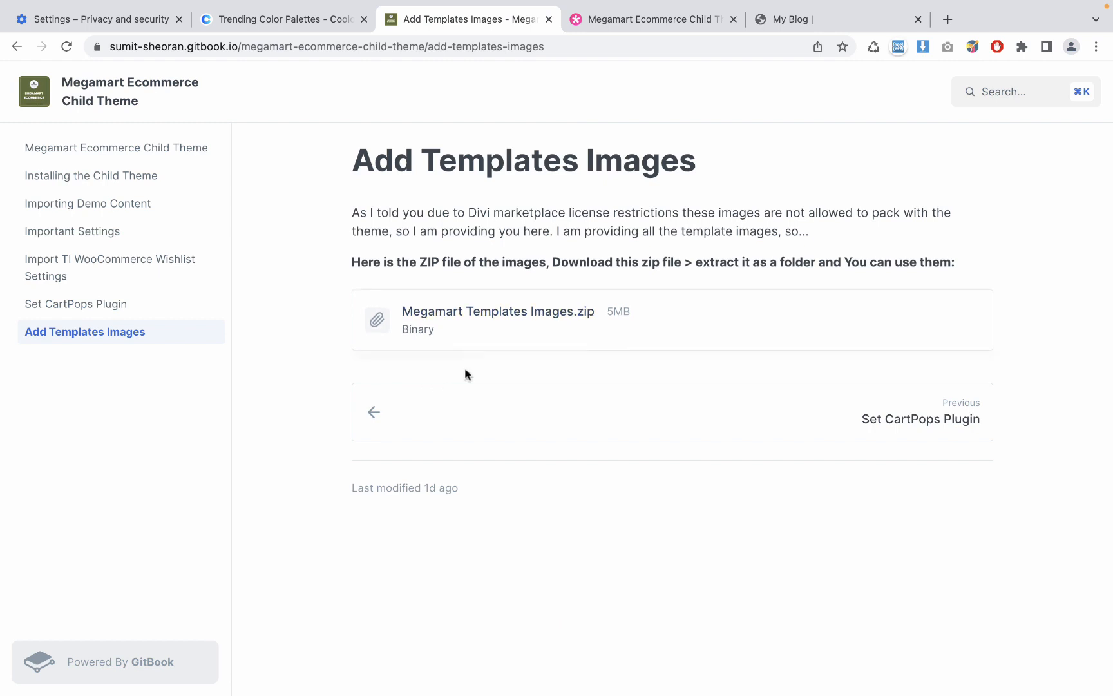
click(464, 327)
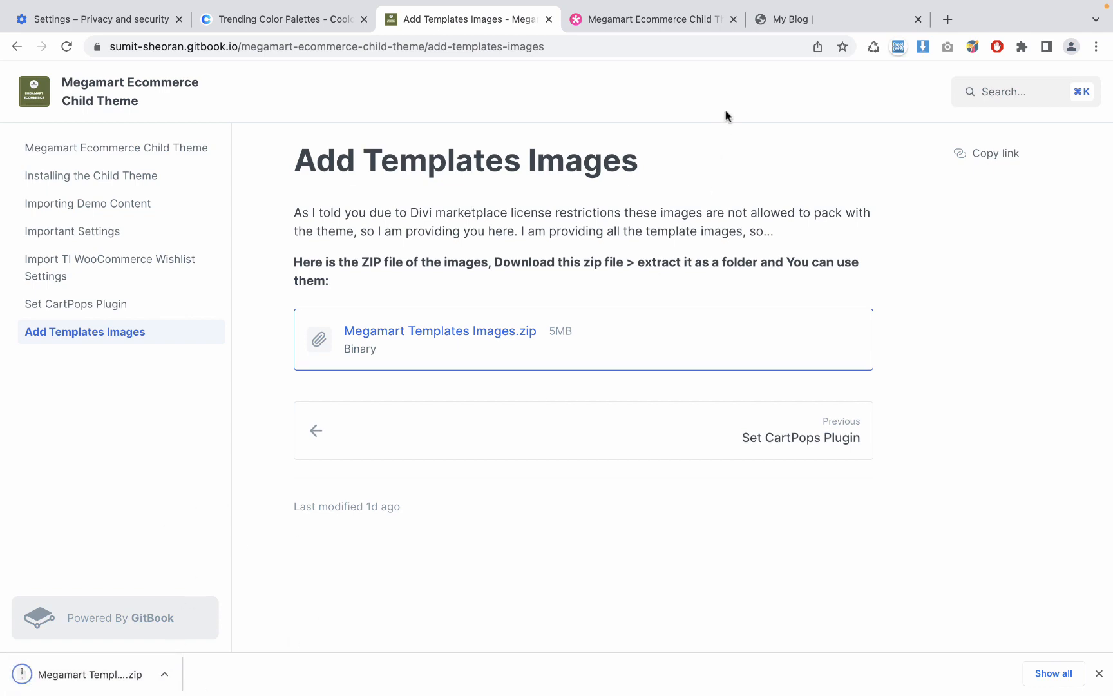
- Return to the site's home page, review the placeholder images and check the floating cart drawer
click(781, 21)
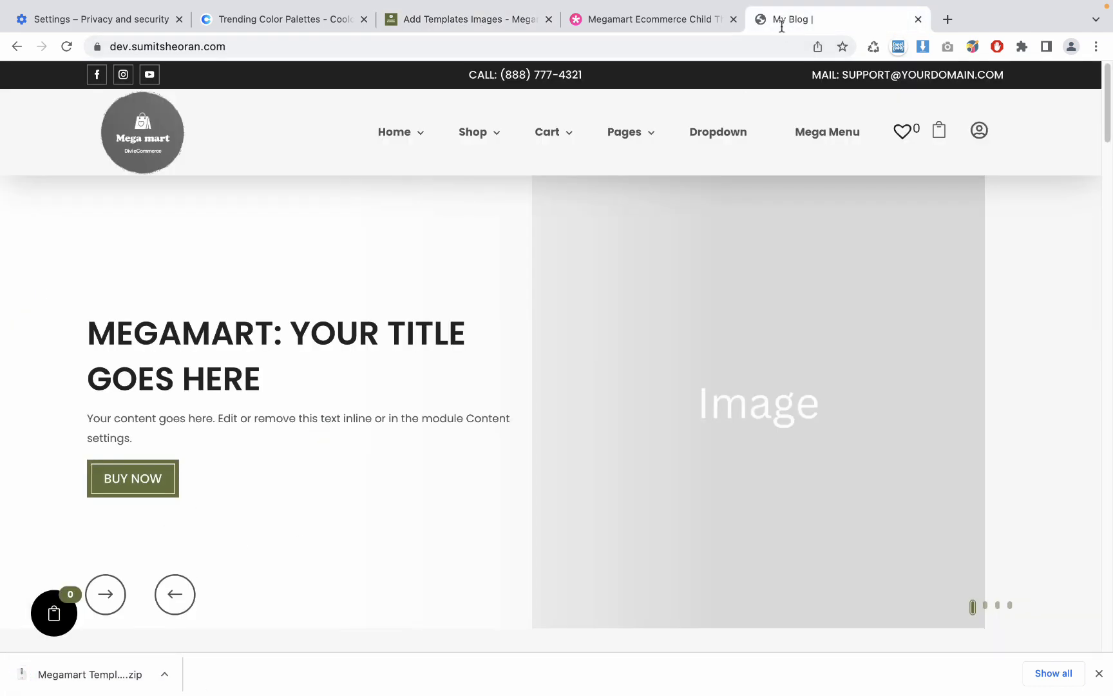
scroll(457, 430, down, 15)
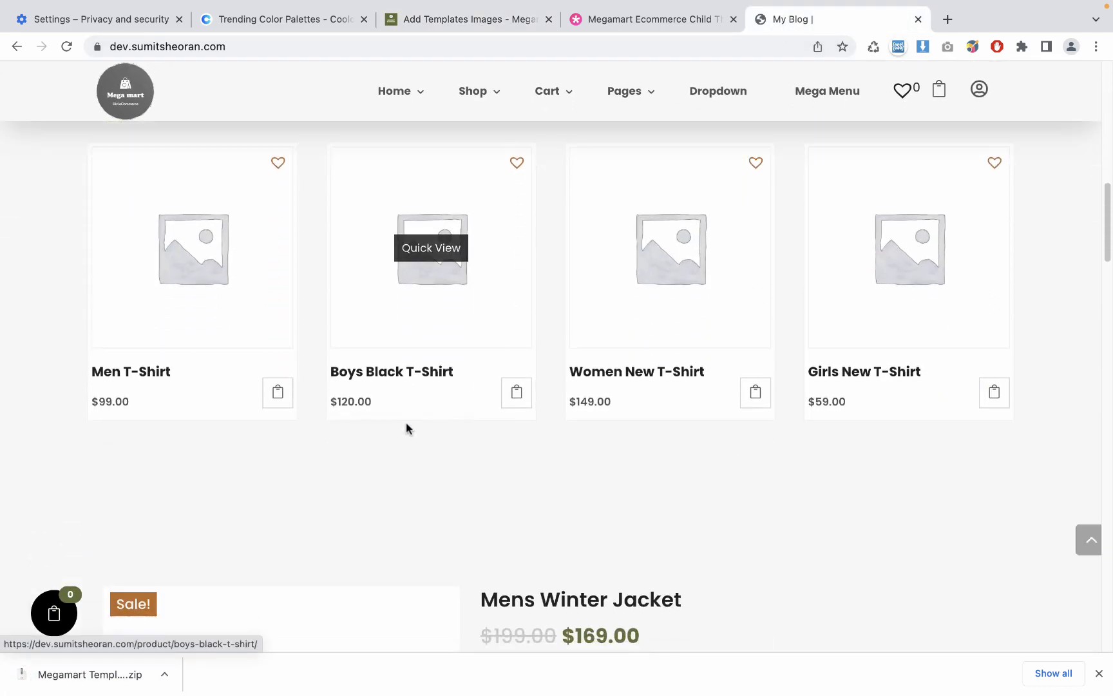
scroll(203, 371, up, 3)
scroll(202, 371, up, 10)
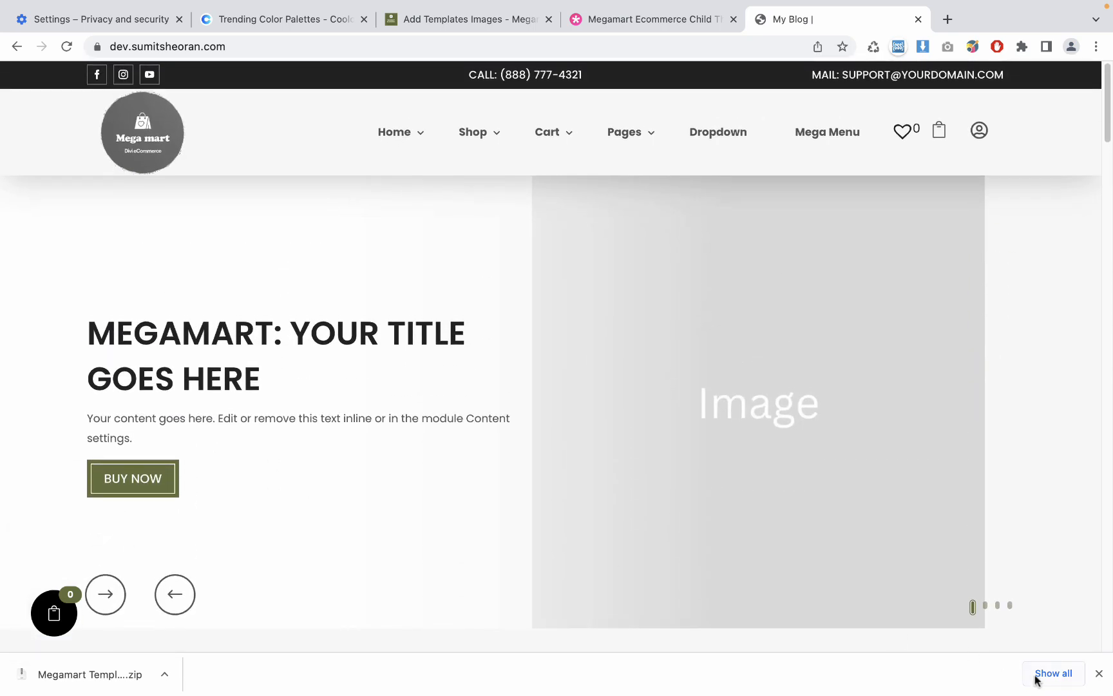
click(1099, 674)
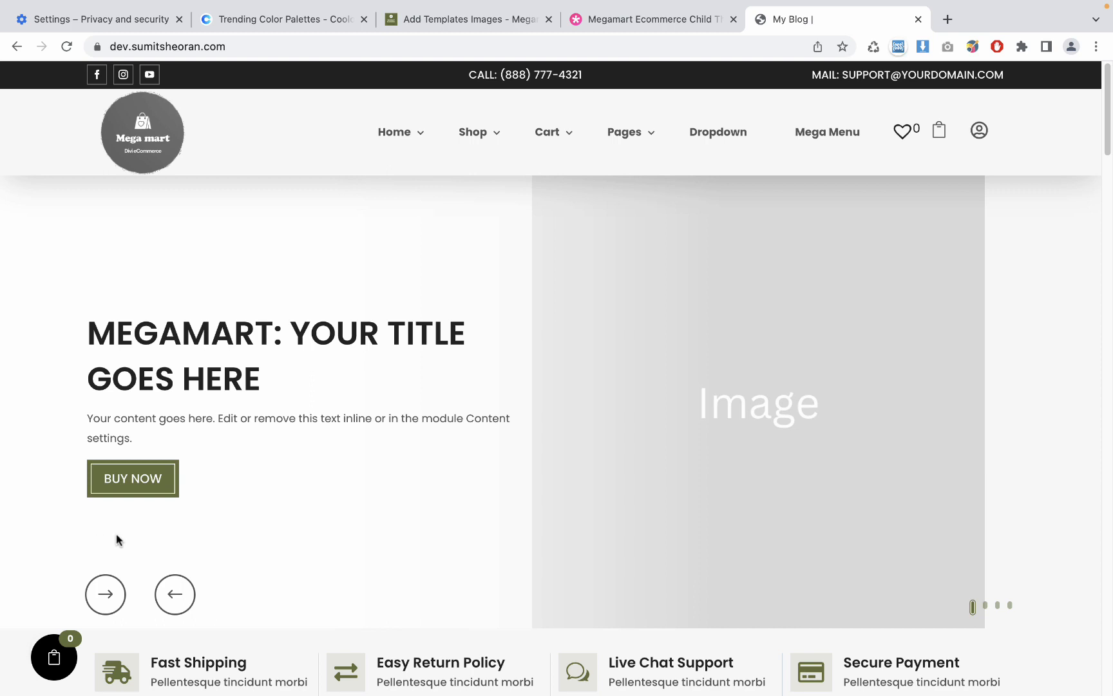
click(54, 657)
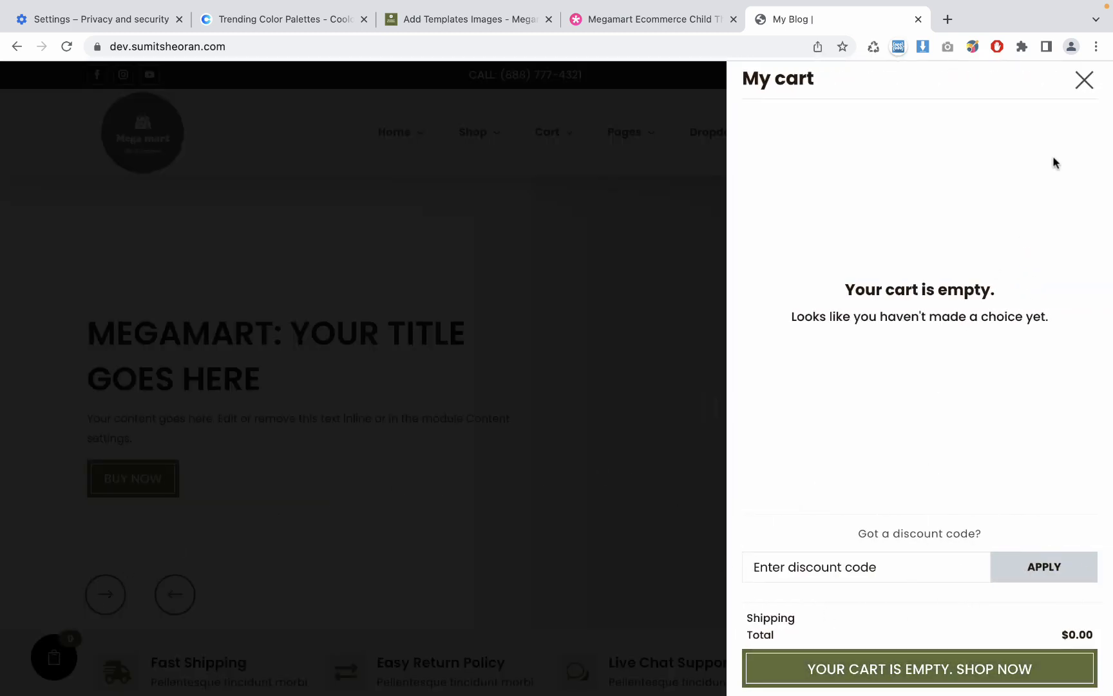
click(1087, 81)
- Add the Men T-Shirt from the featured categories to the cart and close the cart drawer
scroll(360, 393, down, 10)
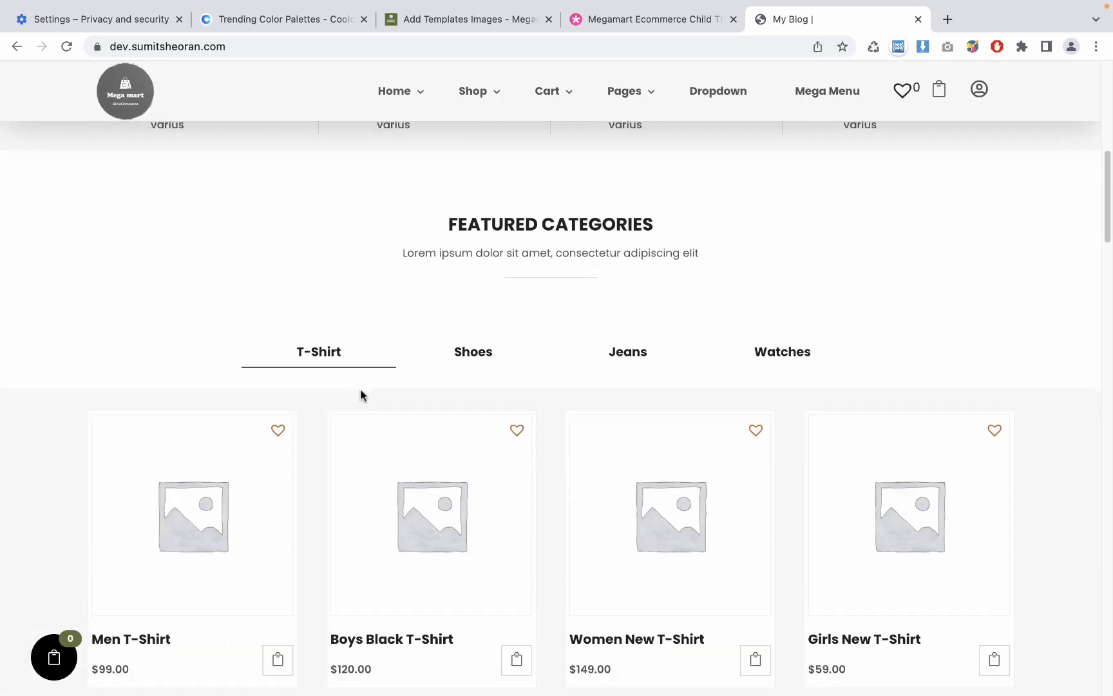
click(280, 412)
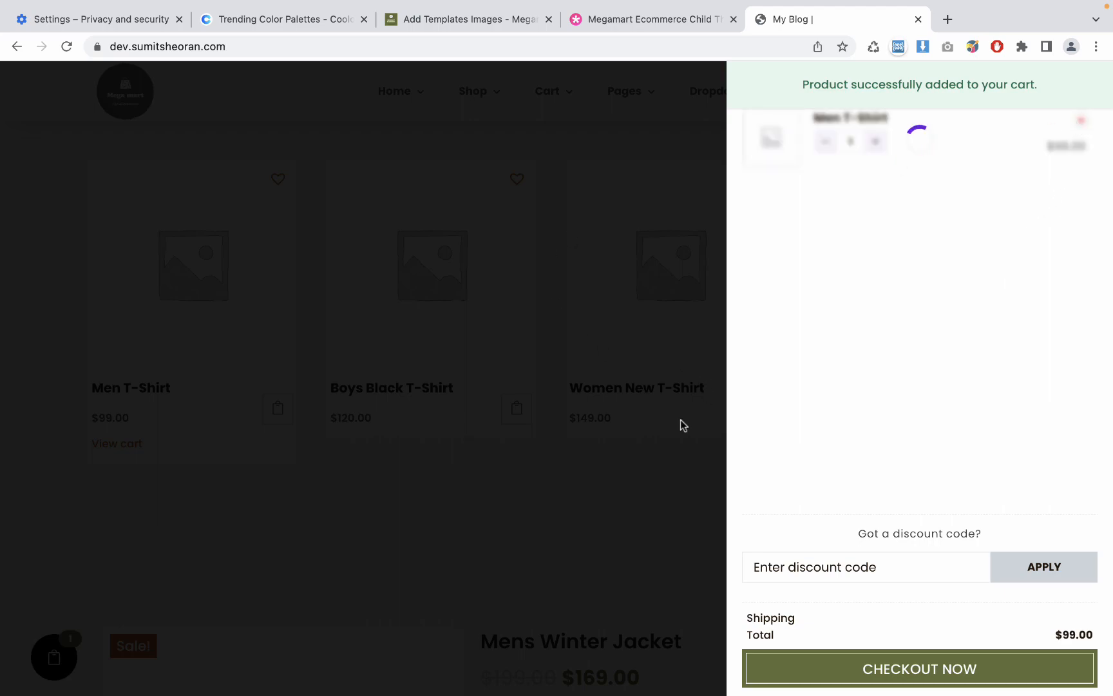
click(479, 512)
scroll(624, 549, down, 10)
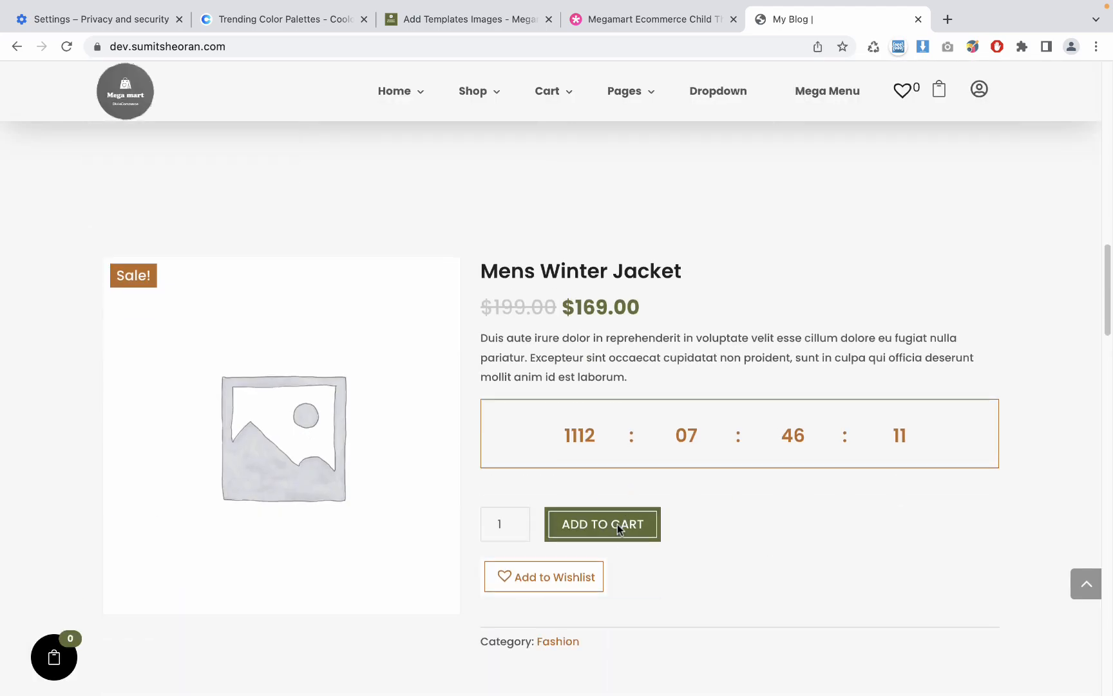
- Review the site's home page from the header menus through the product sections, Latest News & Offers posts, newsletter bar and footer
scroll(616, 519, up, 10)
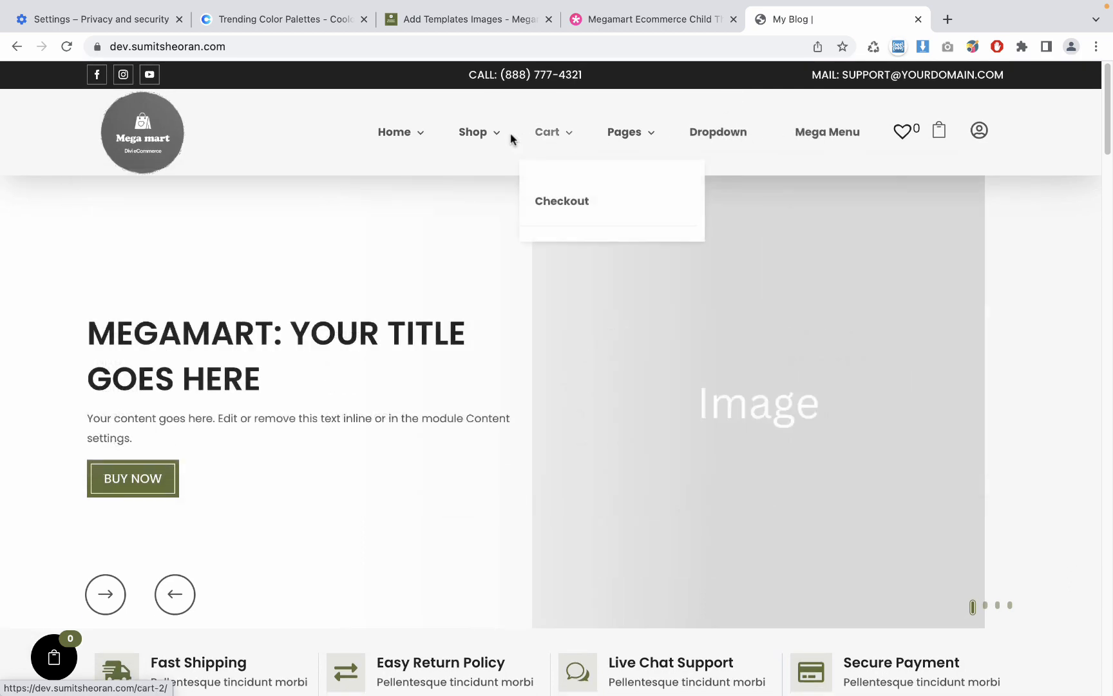
mouse_move(435, 147)
mouse_move(494, 221)
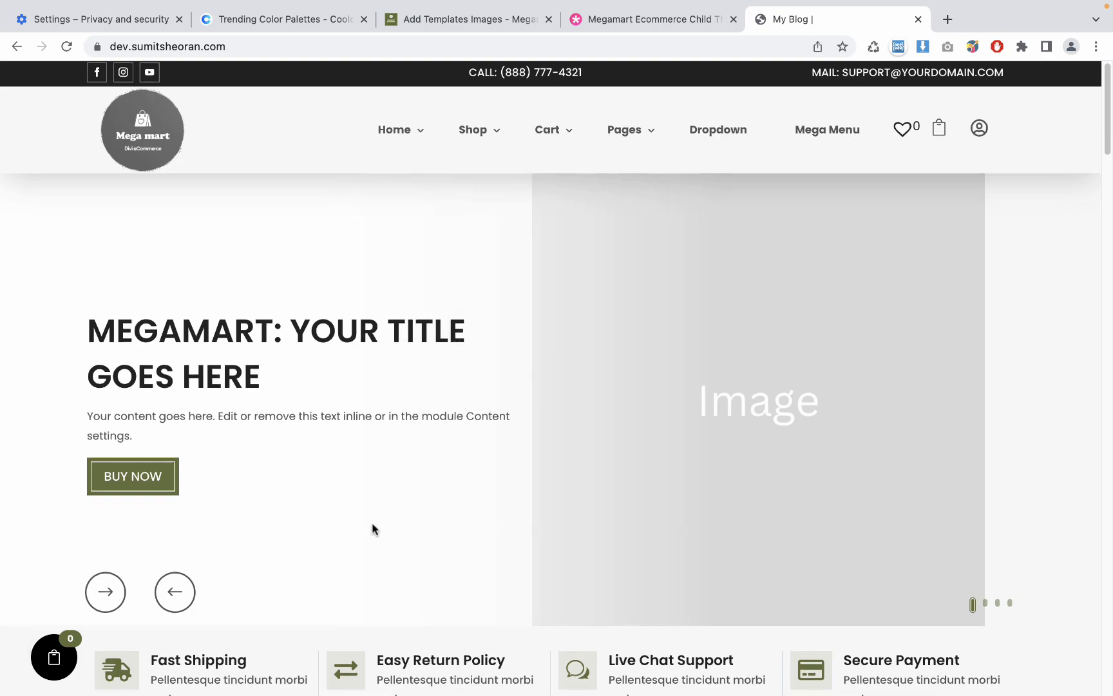
scroll(373, 529, down, 20)
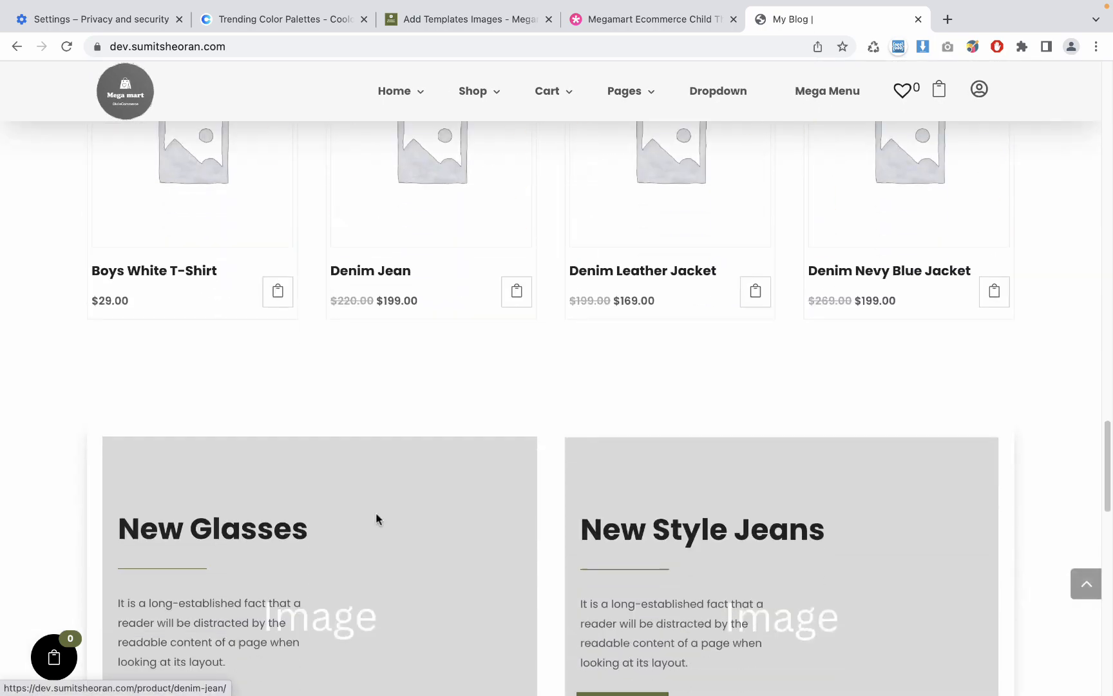
scroll(376, 513, down, 13)
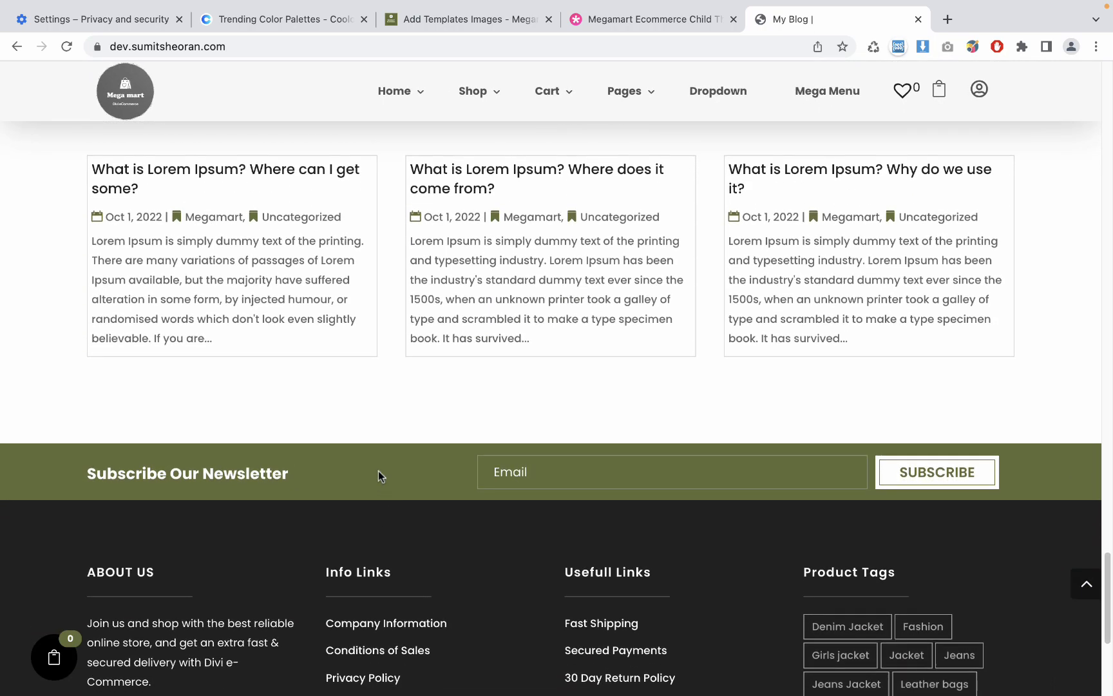
scroll(170, 413, up, 3)
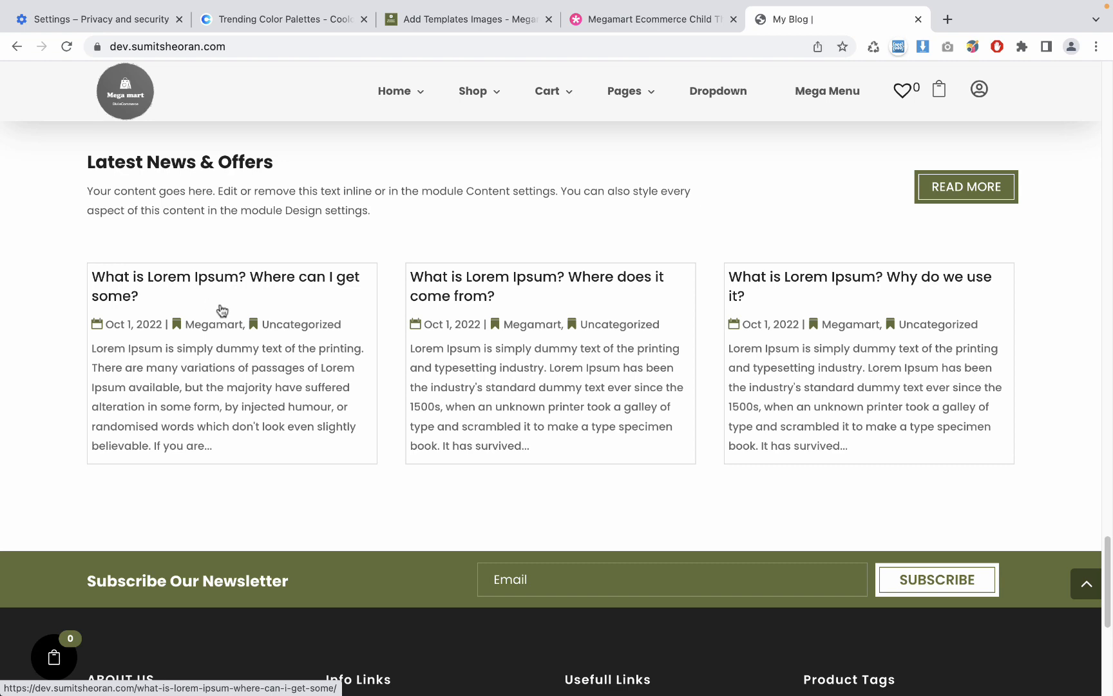
scroll(321, 346, down, 6)
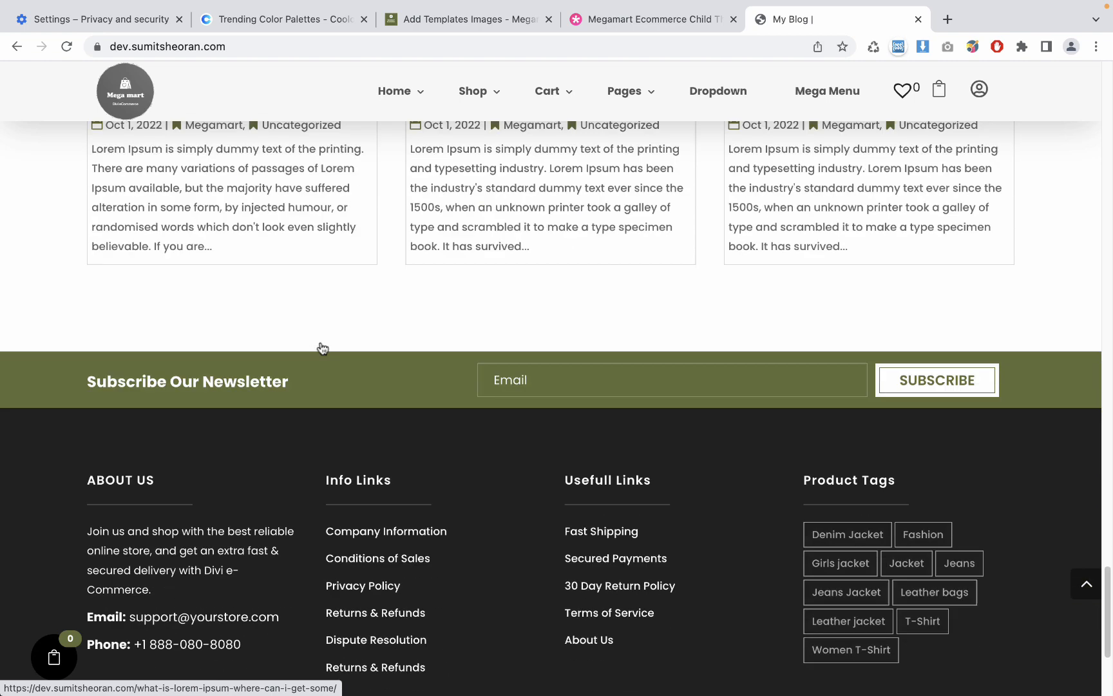
scroll(644, 507, up, 6)
scroll(628, 495, up, 15)
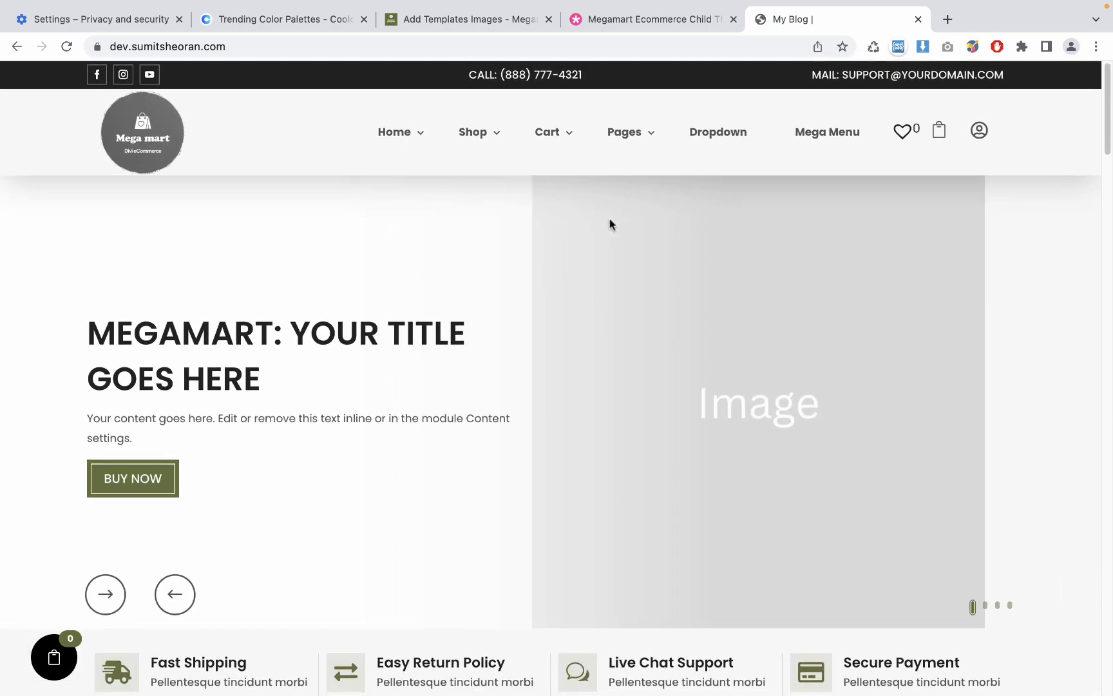
- Review the theme's Elegant Themes marketplace documentation, then open the author contact form and activate its message field
click(417, 21)
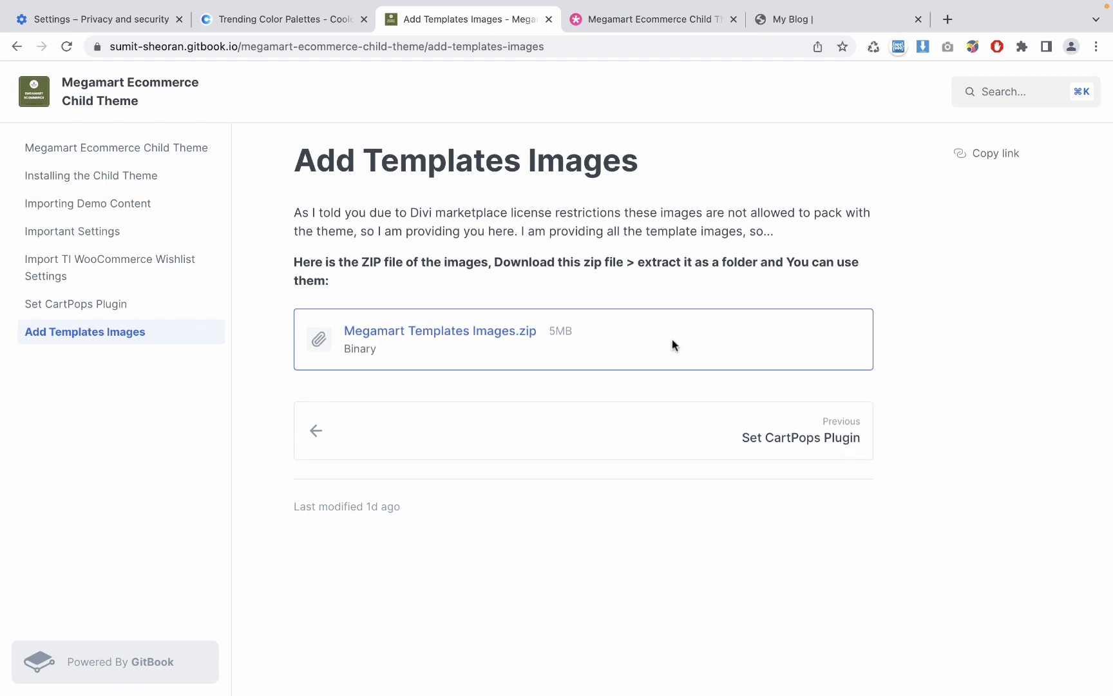
click(640, 26)
scroll(558, 420, down, 12)
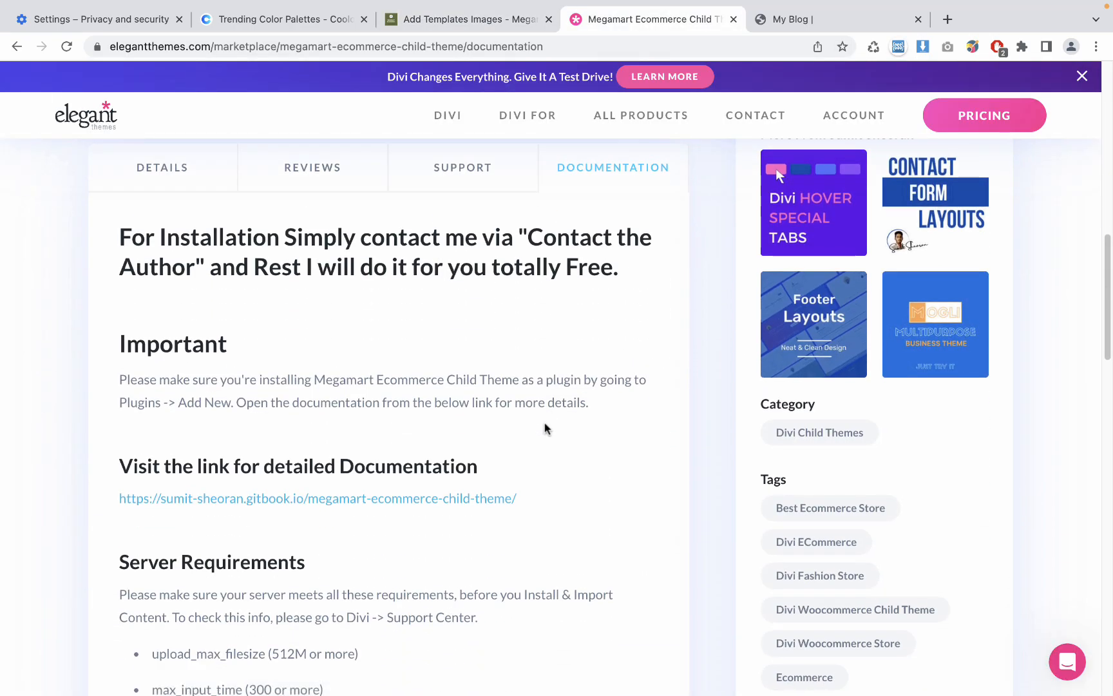
scroll(403, 420, up, 6)
scroll(397, 392, up, 1)
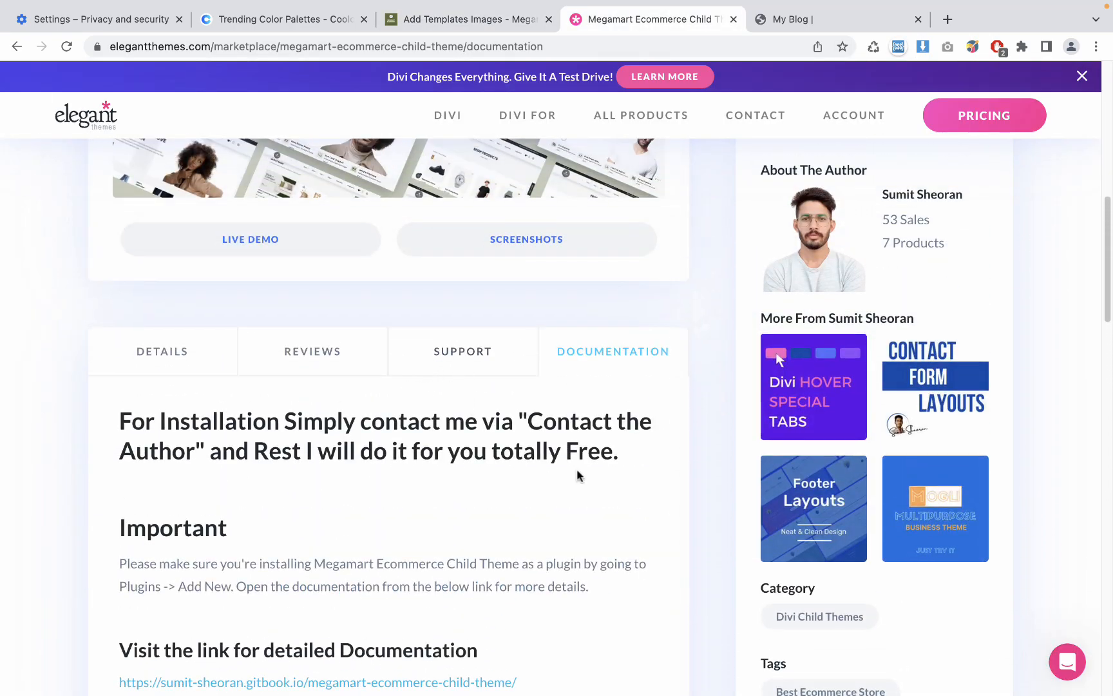
scroll(692, 505, down, 10)
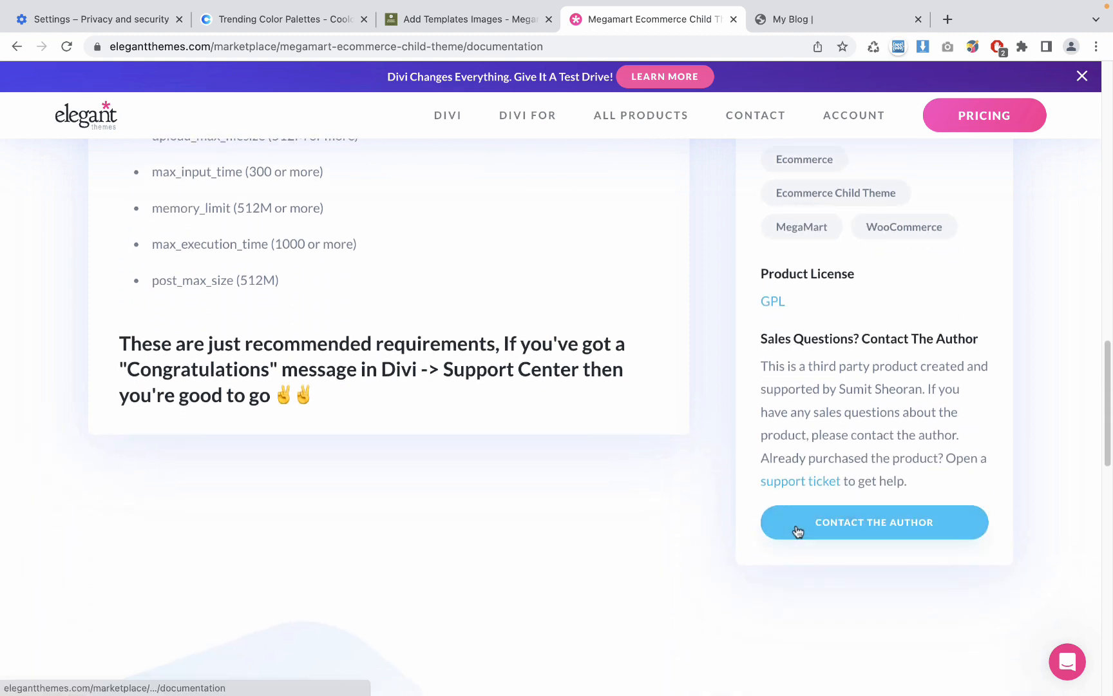
click(797, 530)
click(500, 428)
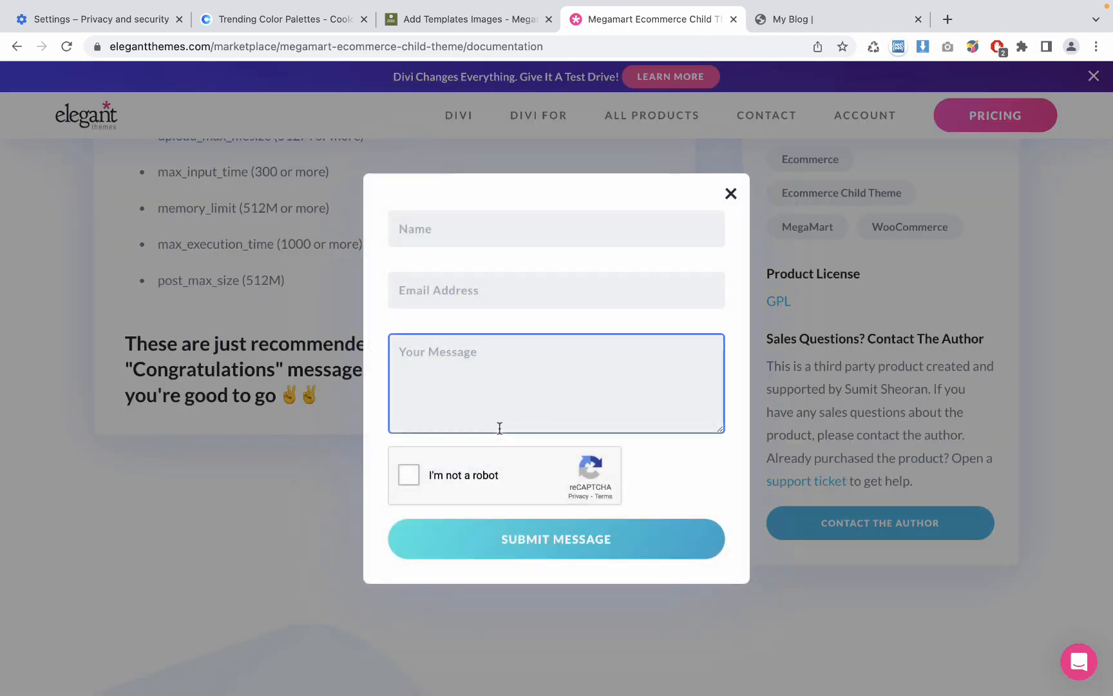